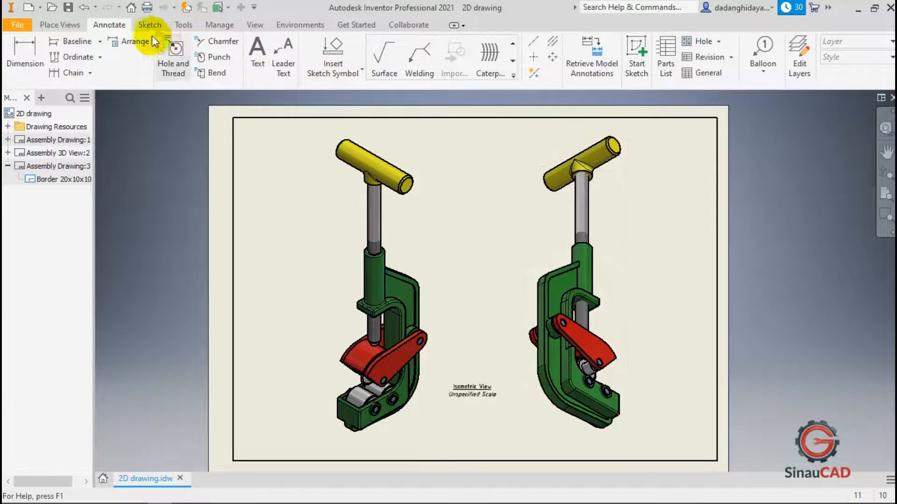
pyautogui.click(67, 23)
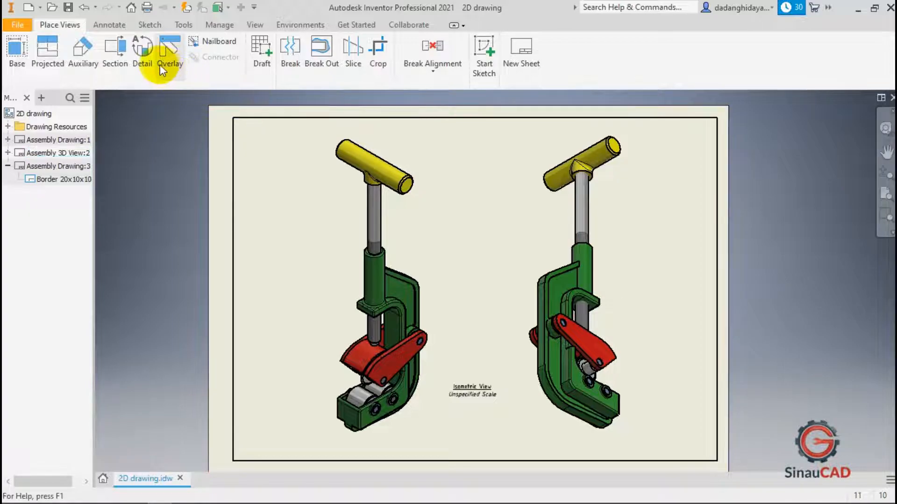
pyautogui.click(119, 26)
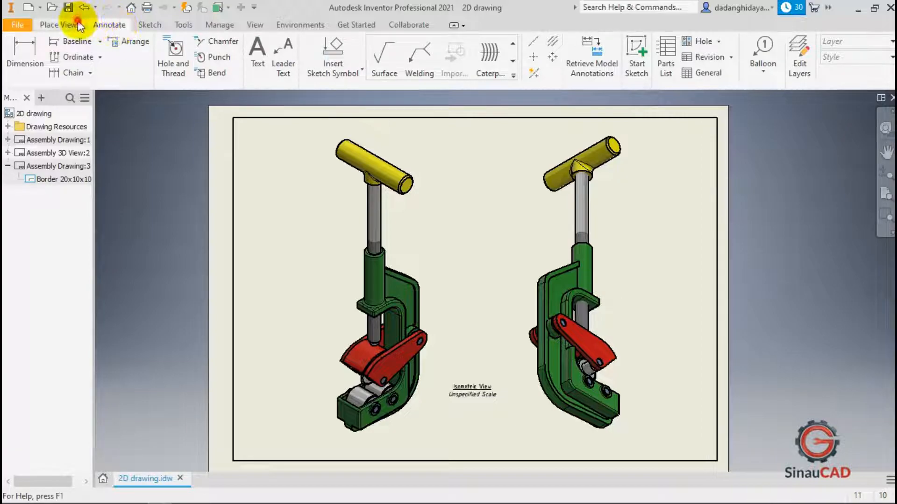
pyautogui.click(60, 25)
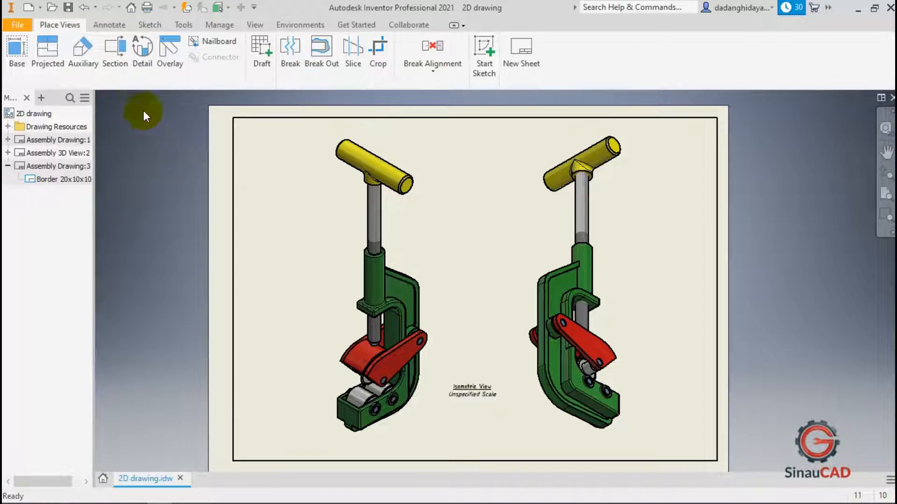
pyautogui.click(105, 30)
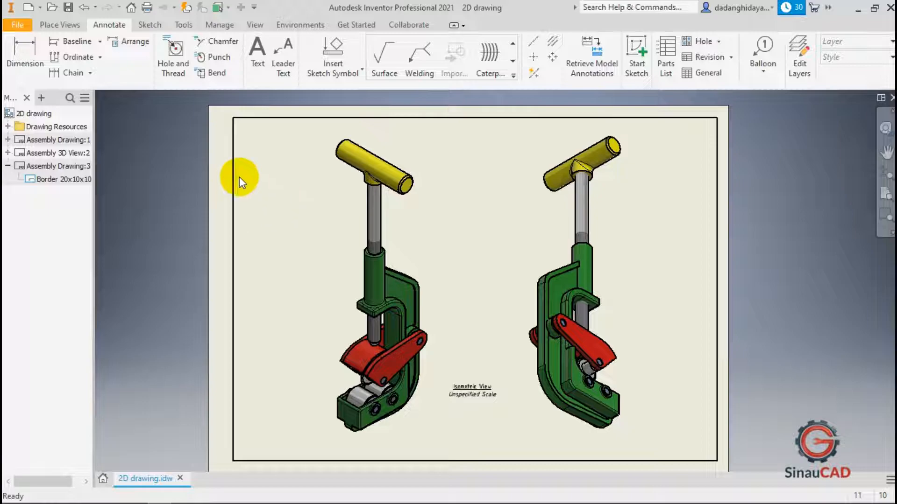
# Try to create a new drawing from the Metric ISO.idw template.
pyautogui.click(29, 8)
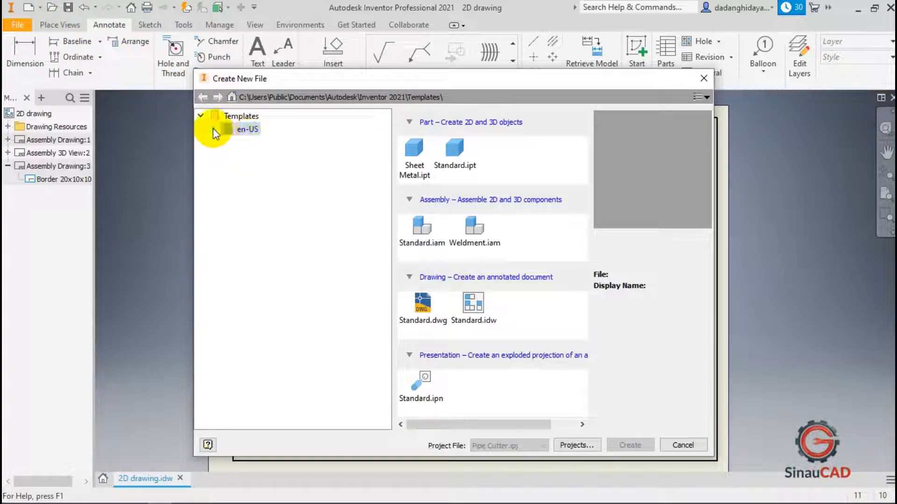
pyautogui.click(213, 128)
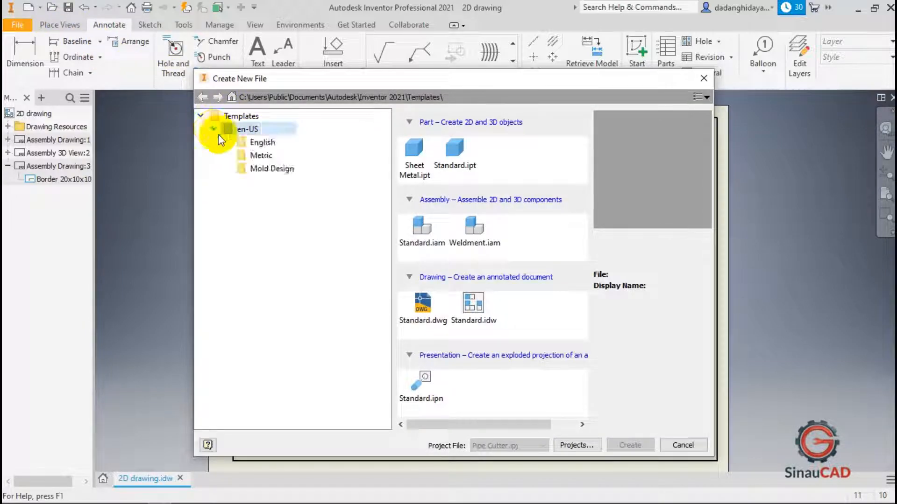
pyautogui.click(255, 155)
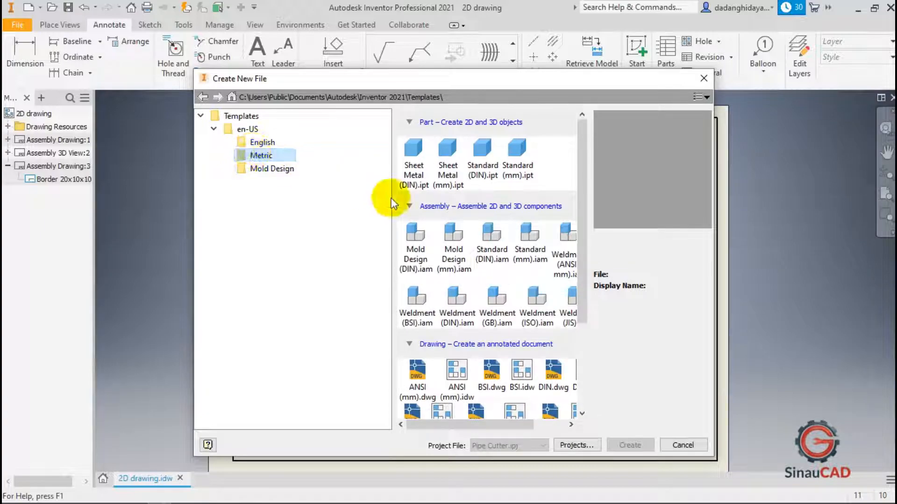
pyautogui.scroll(-3, 492, 278)
pyautogui.moveTo(512, 424); pyautogui.dragTo(566, 416)
pyautogui.click(542, 345)
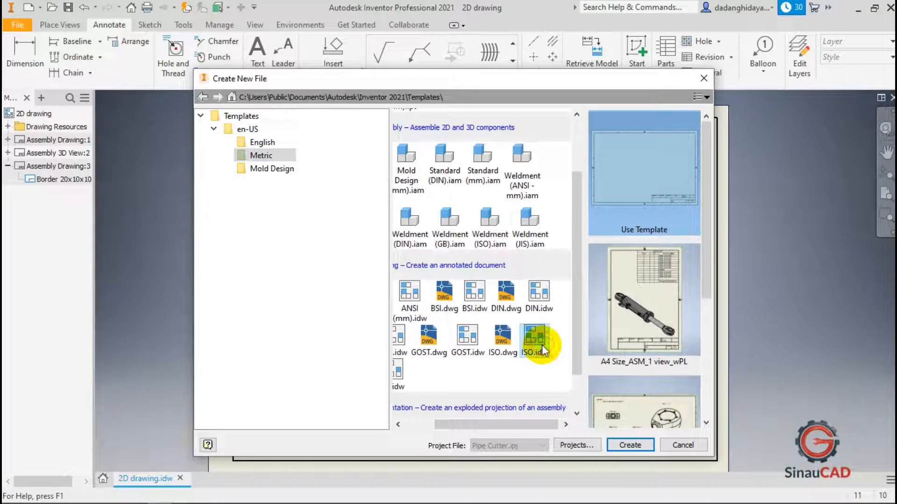
pyautogui.click(670, 445)
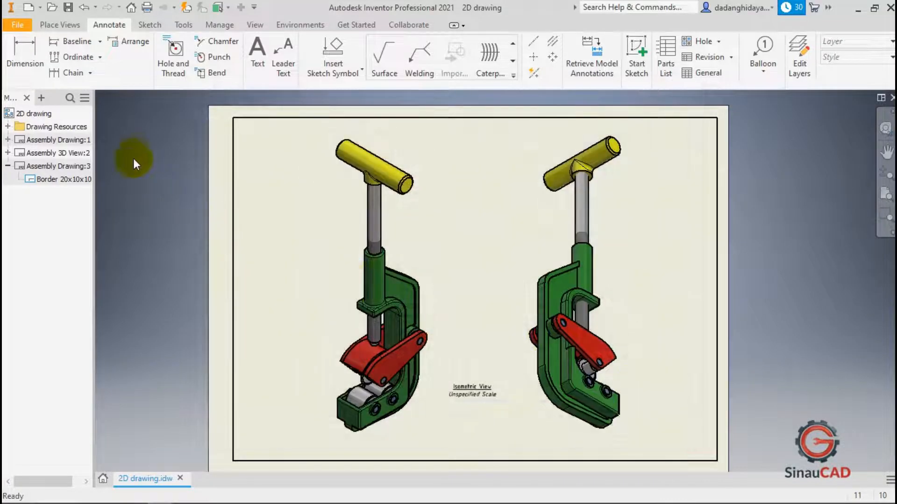
# Add a new blank sheet to the drawing.
pyautogui.click(59, 25)
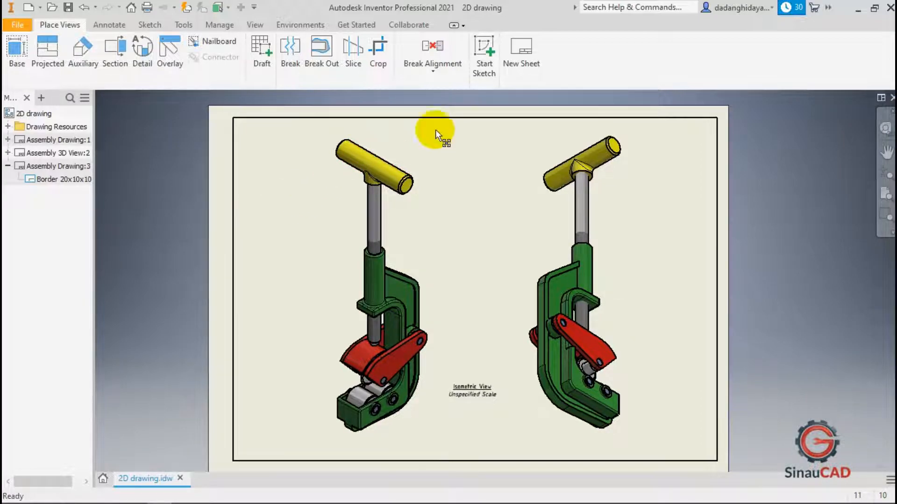
pyautogui.click(515, 62)
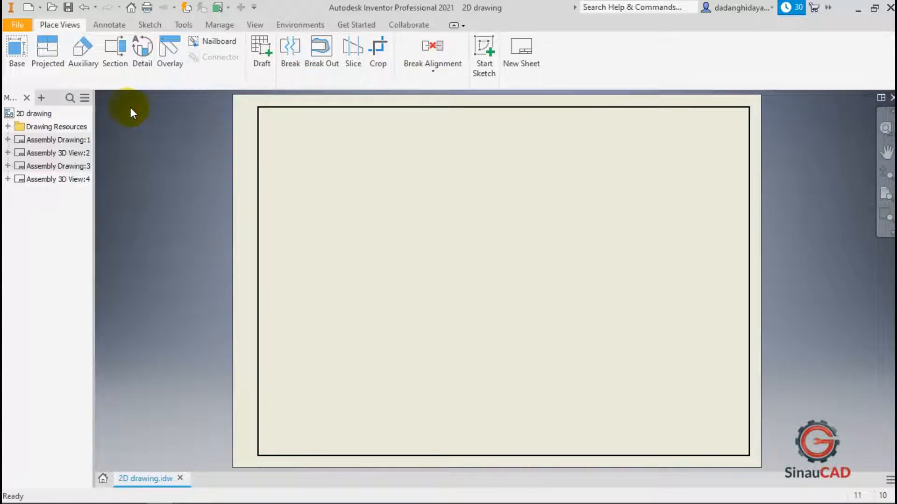
# Place a base view of the Pipe Cutter assembly at 1:2 scale with a projected side view to its right.
pyautogui.click(12, 57)
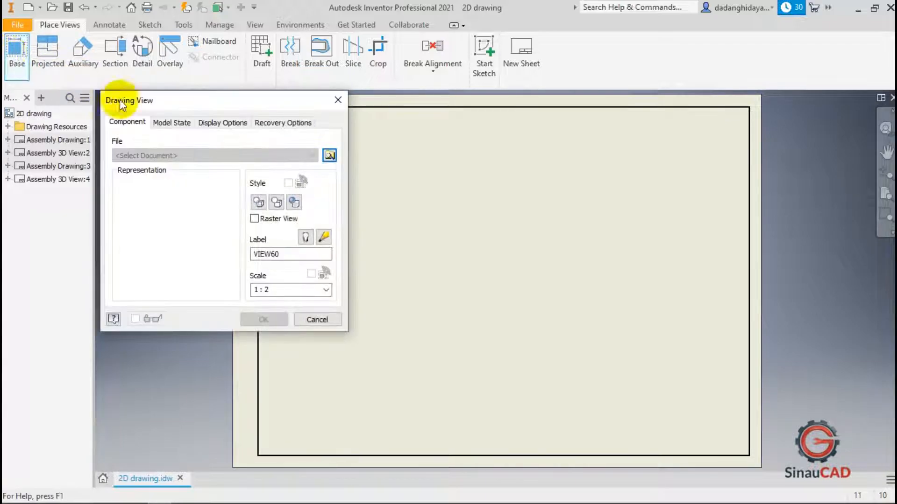
pyautogui.click(329, 156)
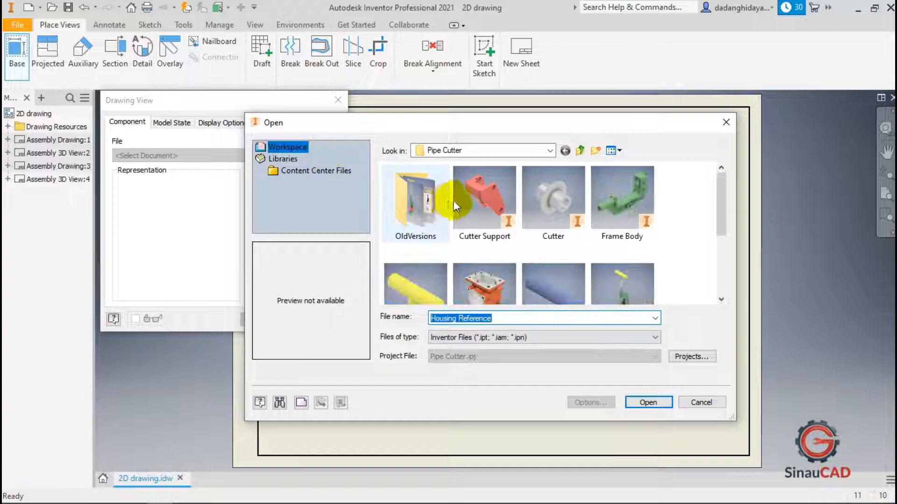
pyautogui.scroll(-2, 467, 201)
pyautogui.click(612, 224)
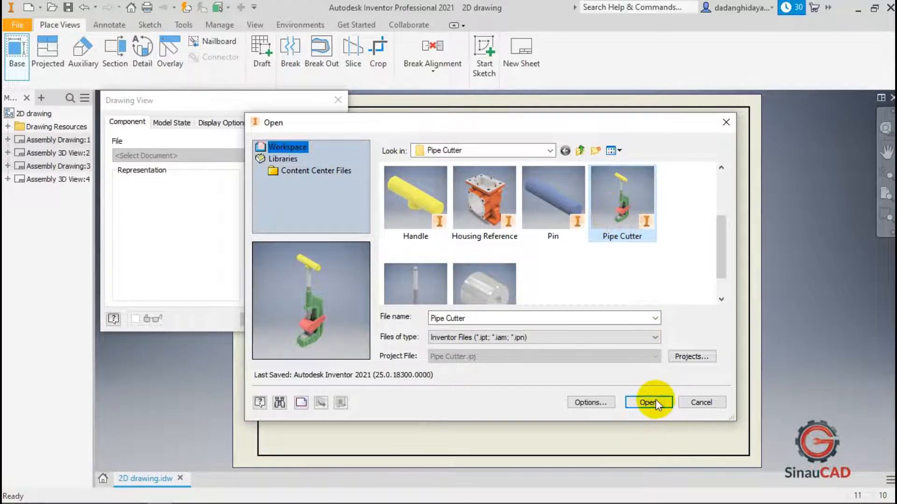
pyautogui.click(649, 402)
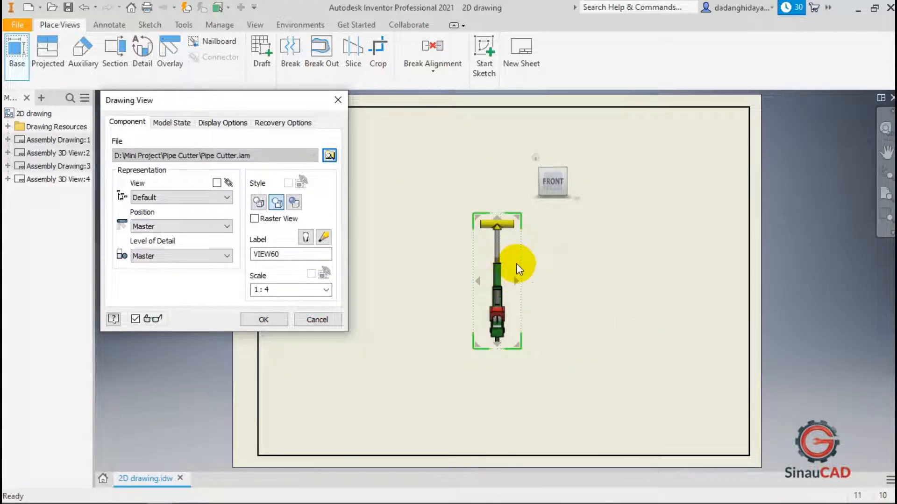
pyautogui.moveTo(517, 279); pyautogui.dragTo(627, 267)
pyautogui.click(326, 290)
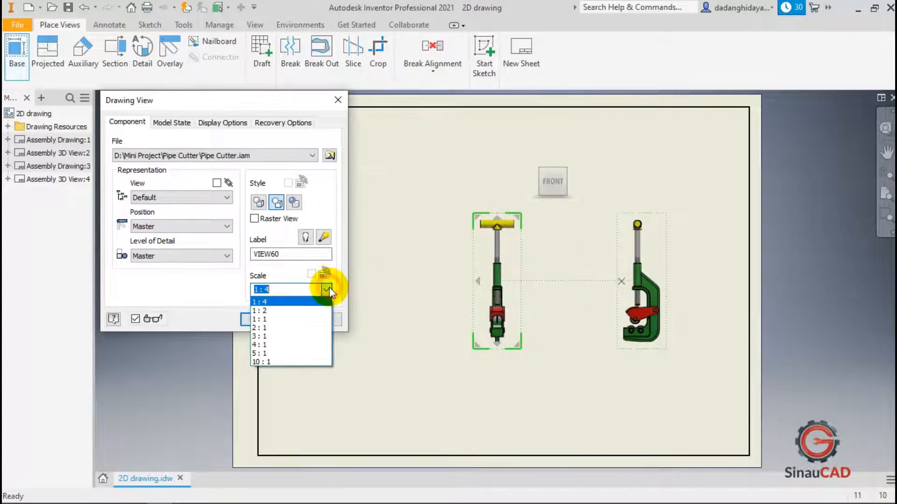
pyautogui.click(299, 311)
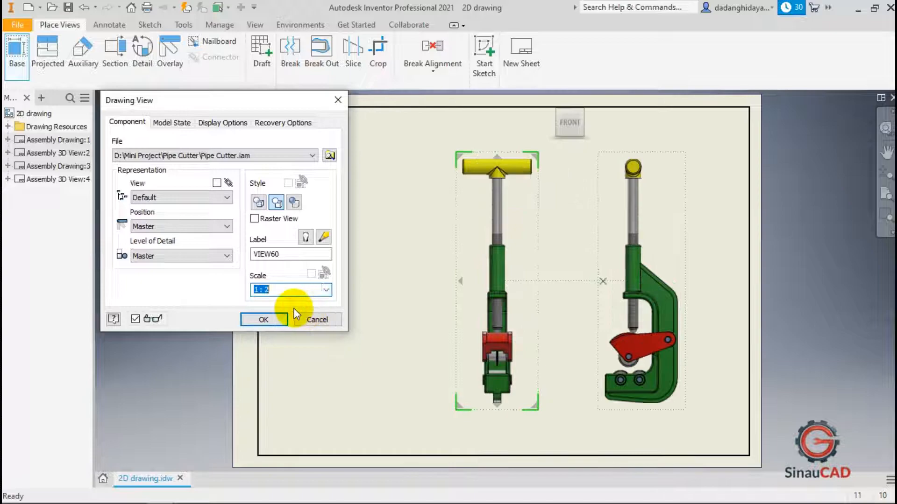
pyautogui.click(272, 317)
# Reposition the front and side views closer together on the sheet.
pyautogui.moveTo(538, 270); pyautogui.dragTo(481, 277)
pyautogui.moveTo(604, 260); pyautogui.dragTo(573, 252)
pyautogui.click(538, 243)
# Dimension the overall height of the front view from the handle's top edge to the bottom end.
pyautogui.click(108, 25)
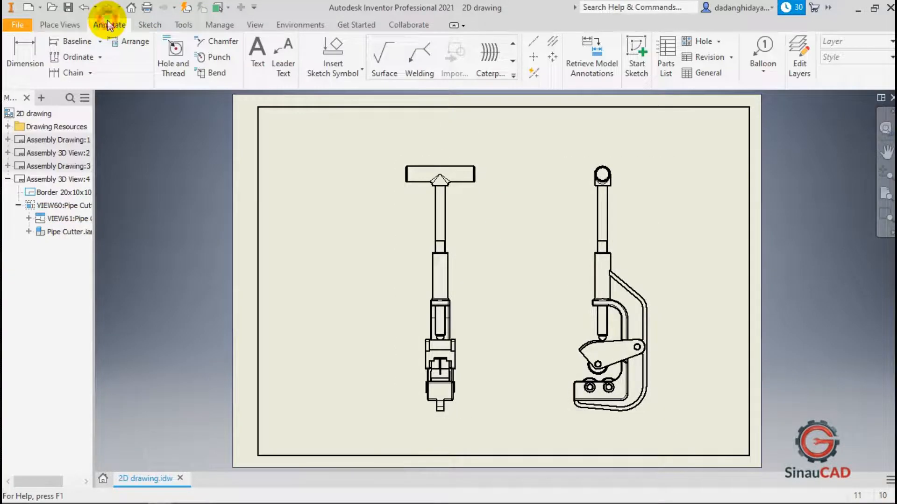
pyautogui.click(26, 56)
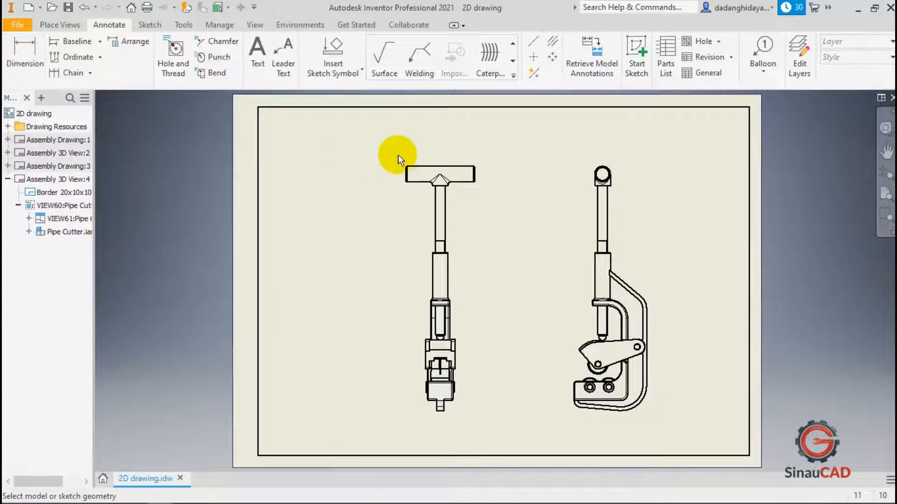
pyautogui.scroll(3, 446, 164)
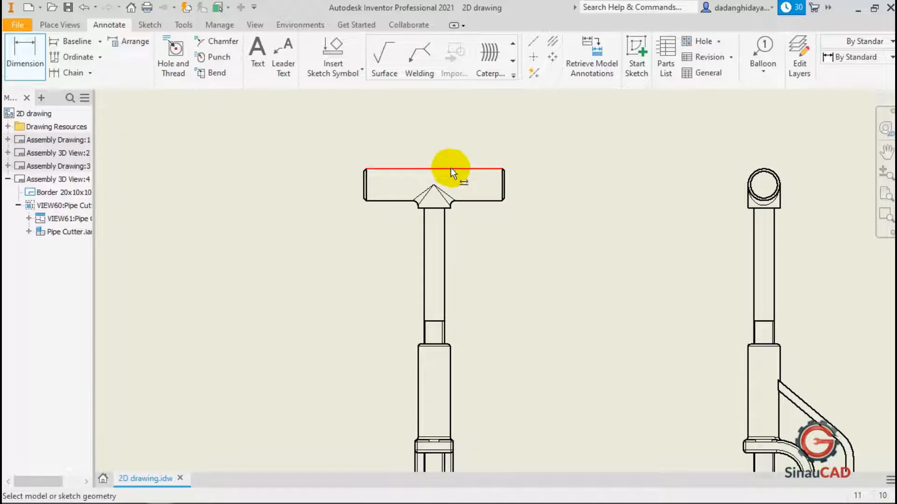
pyautogui.scroll(-3, 450, 167)
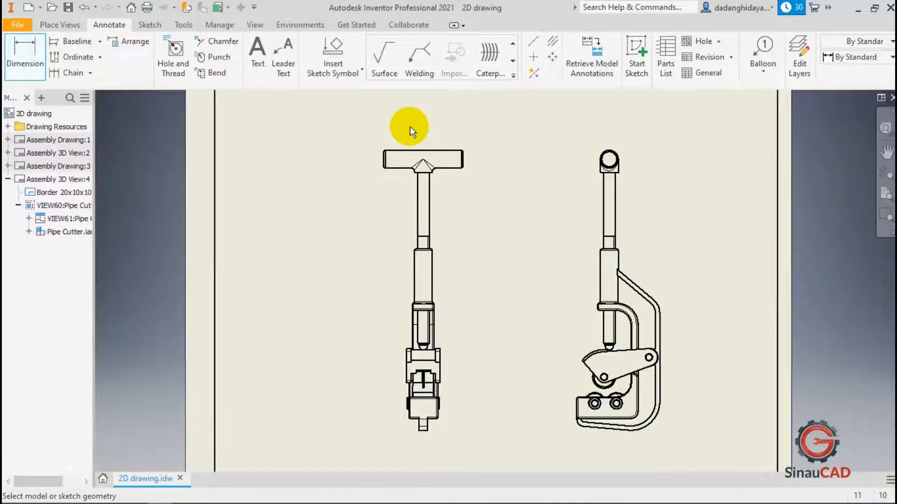
pyautogui.click(420, 148)
pyautogui.scroll(-4, 449, 140)
pyautogui.scroll(3, 448, 224)
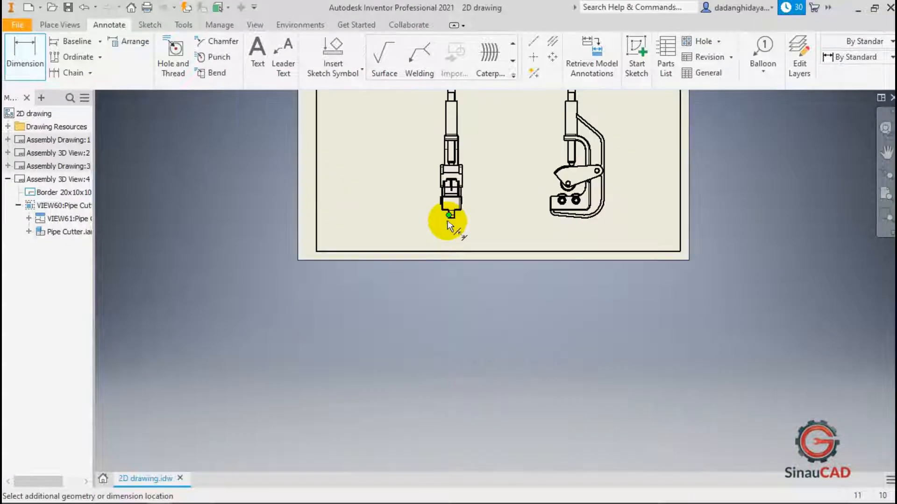
pyautogui.scroll(3, 450, 224)
pyautogui.scroll(3, 465, 206)
pyautogui.click(466, 178)
pyautogui.scroll(-5, 467, 339)
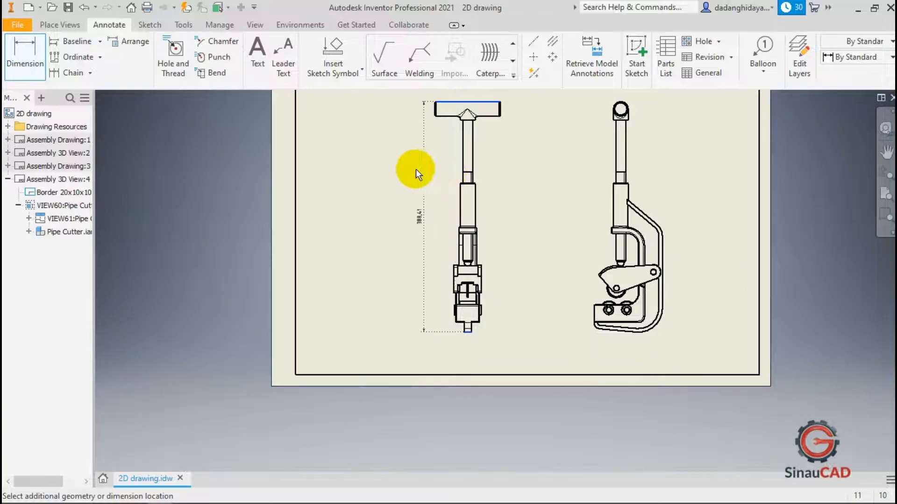
pyautogui.click(416, 169)
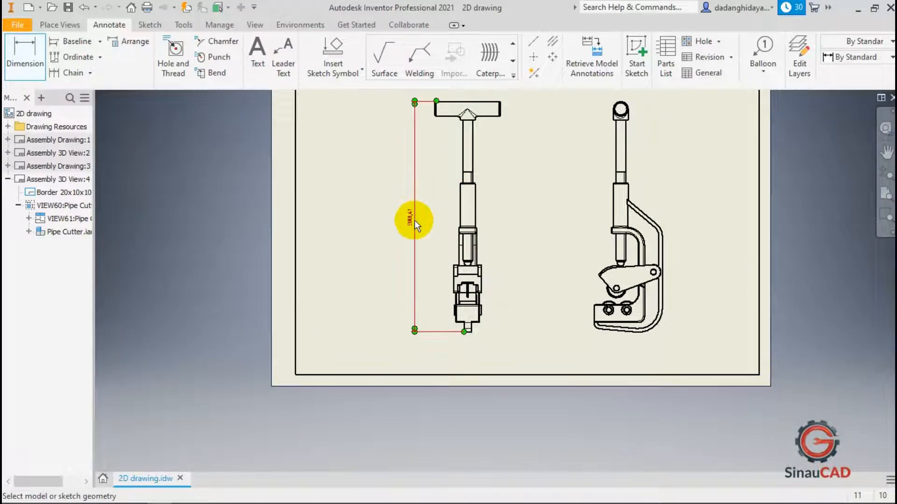
# Dimension the handle's width between its two end edges, placing it above the handle.
pyautogui.scroll(3, 414, 220)
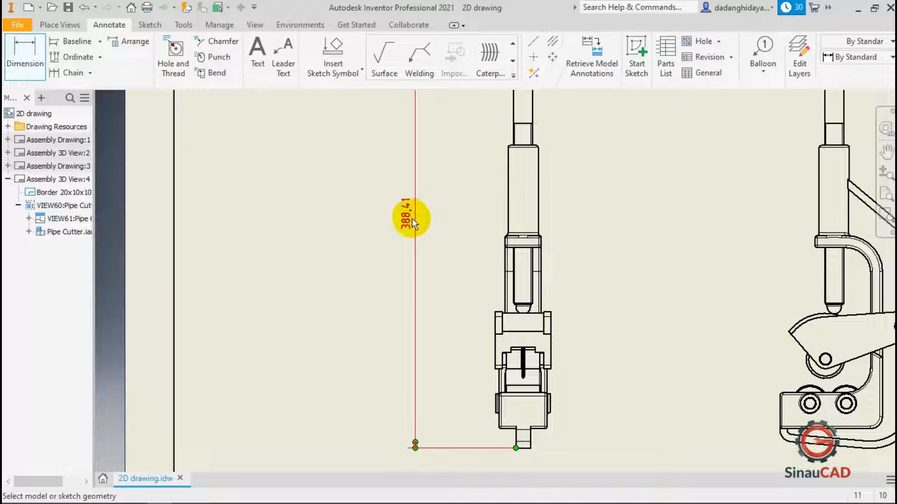
pyautogui.scroll(-5, 398, 240)
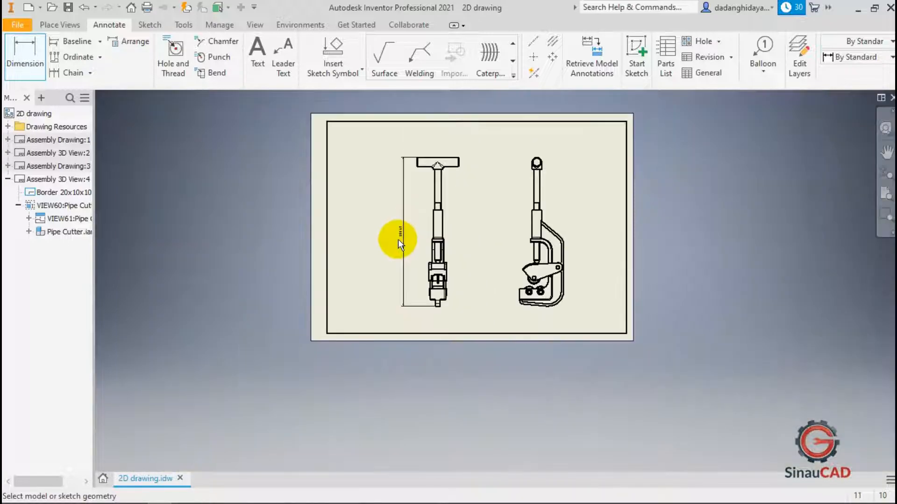
pyautogui.scroll(3, 436, 165)
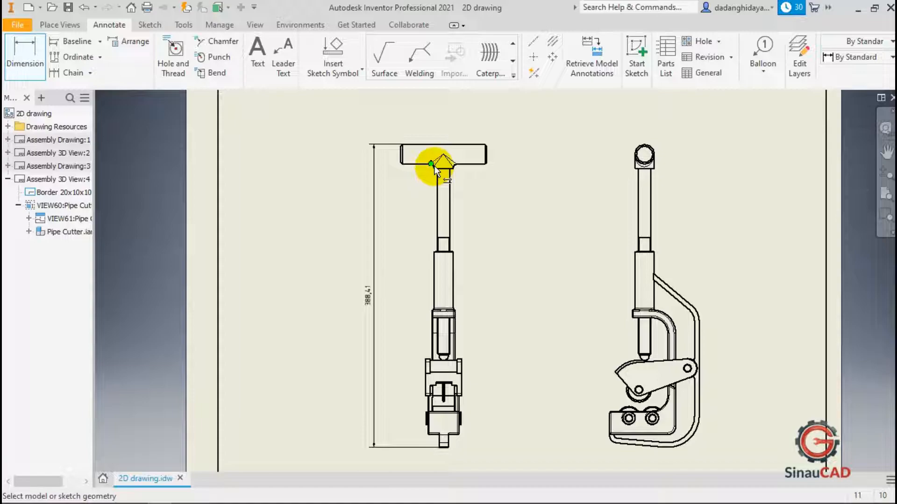
pyautogui.scroll(3, 404, 156)
pyautogui.click(402, 147)
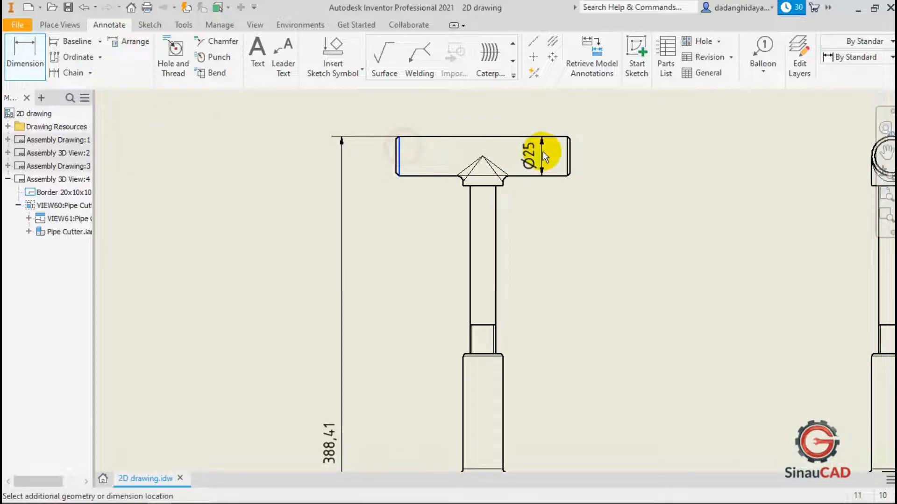
pyautogui.click(565, 155)
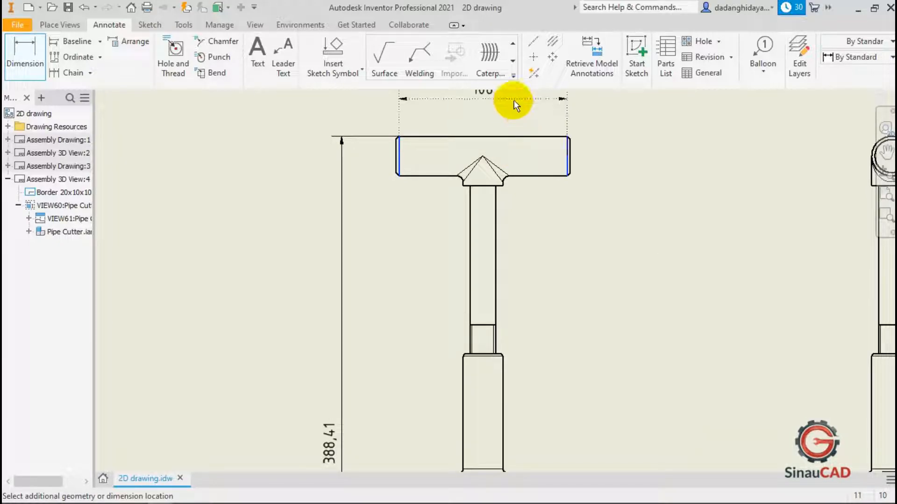
pyautogui.click(514, 100)
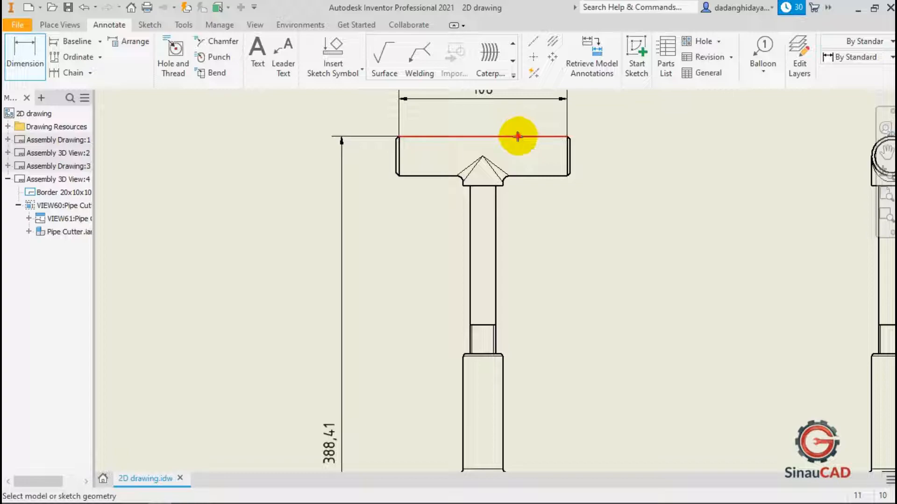
# Add a second width dimension along the handle's top edge, just below the first one.
pyautogui.click(518, 136)
pyautogui.click(515, 122)
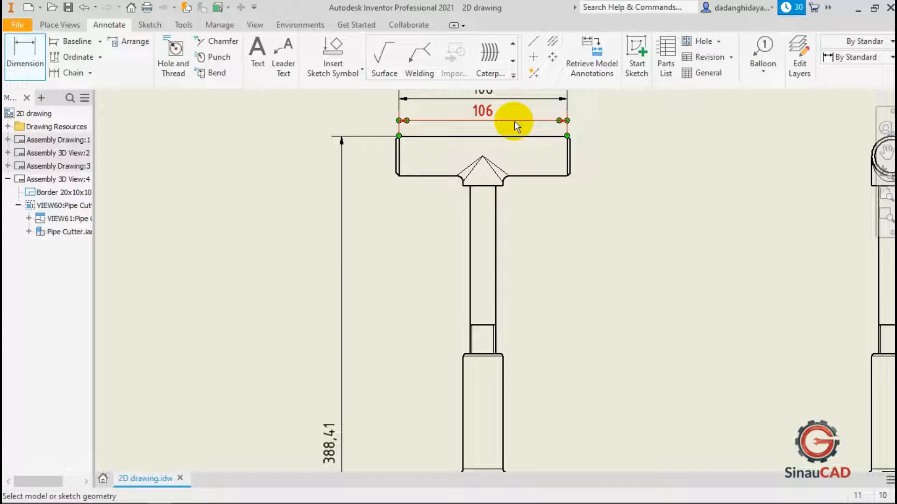
pyautogui.click(514, 122)
# Add an angle dimension between the handle's top edge and the shaft's side edge.
pyautogui.scroll(-3, 302, 159)
pyautogui.scroll(3, 411, 147)
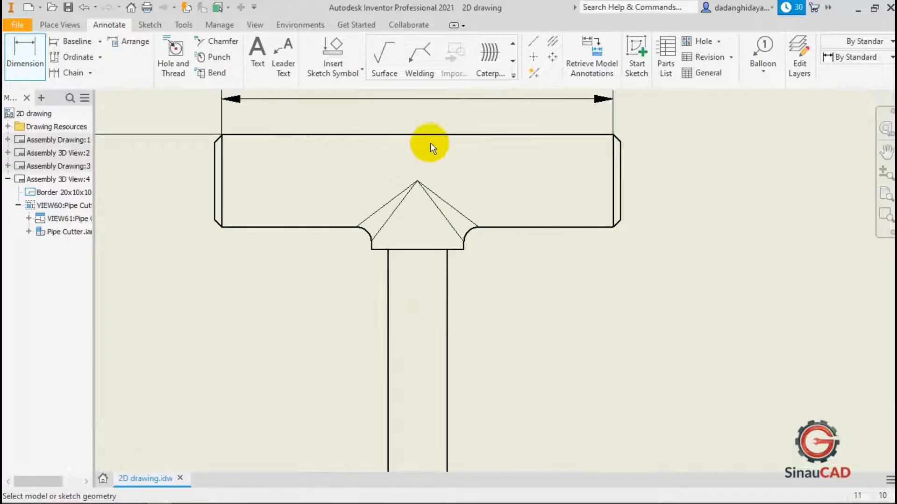
pyautogui.click(442, 134)
pyautogui.scroll(-4, 357, 140)
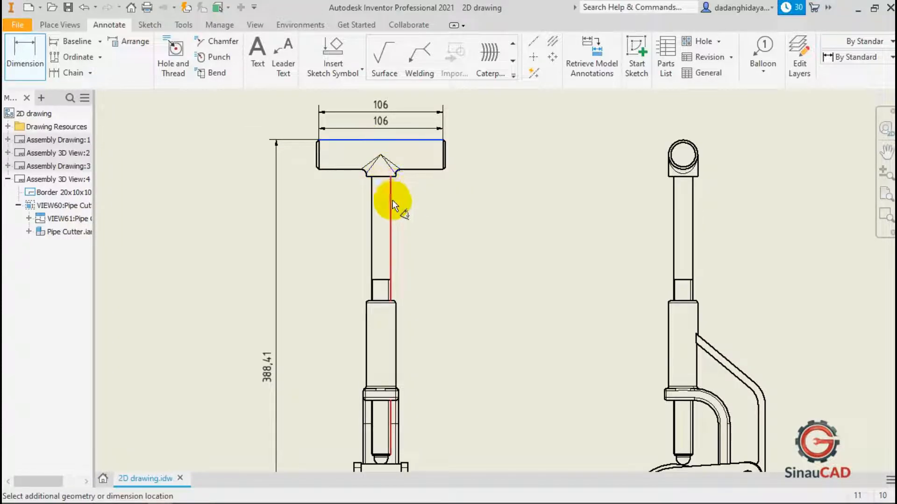
pyautogui.click(392, 200)
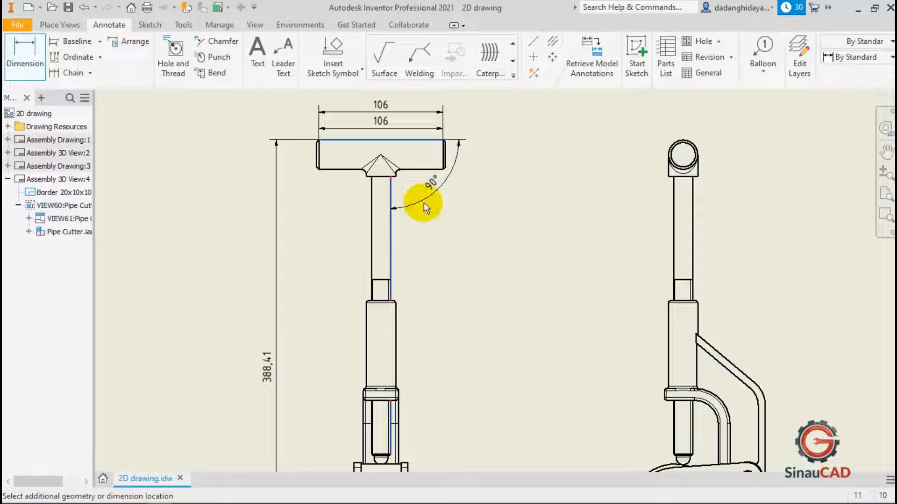
pyautogui.click(463, 203)
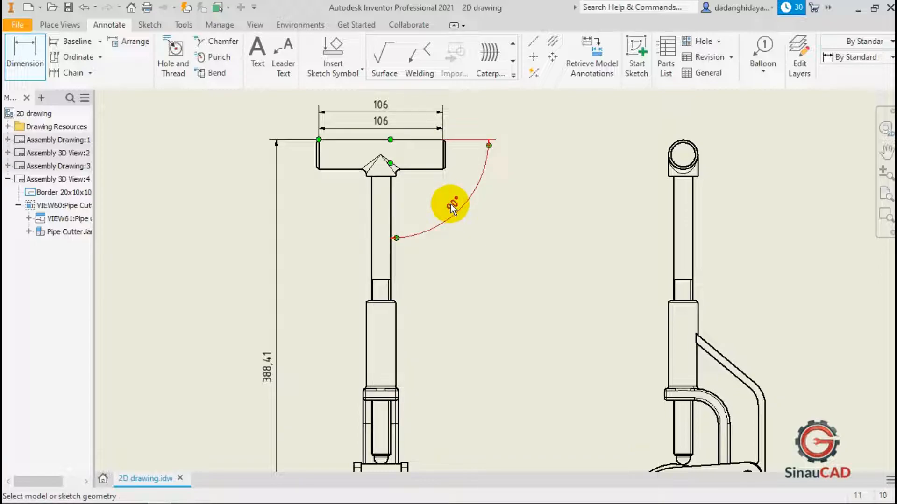
# Delete the angle dimension between the handle's top edge and the shaft.
pyautogui.press('Escape')
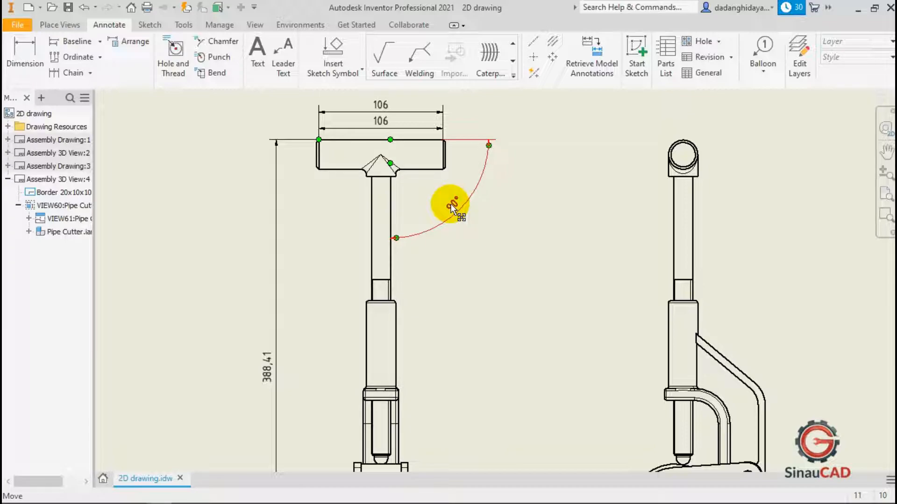
pyautogui.press('Delete')
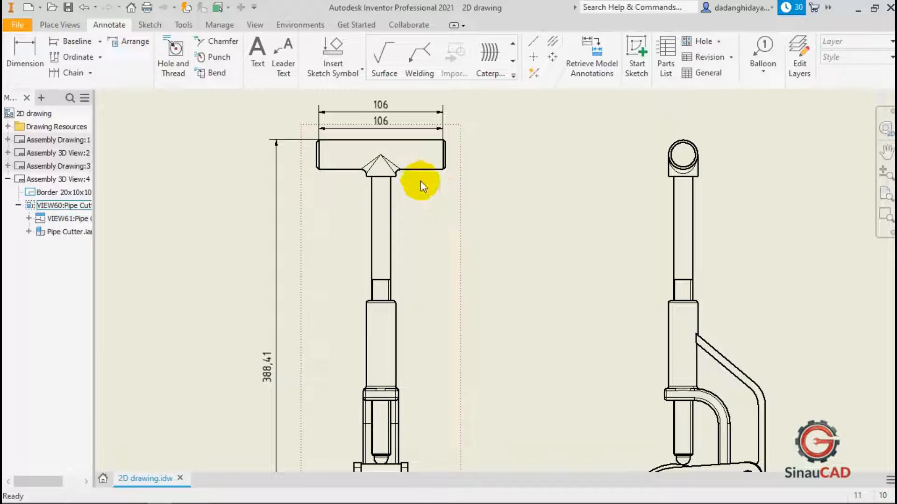
# Add baseline dimensions from the handle's top edge down to the handle's underside and successive shaft section edges, placed right of the front view.
pyautogui.click(77, 42)
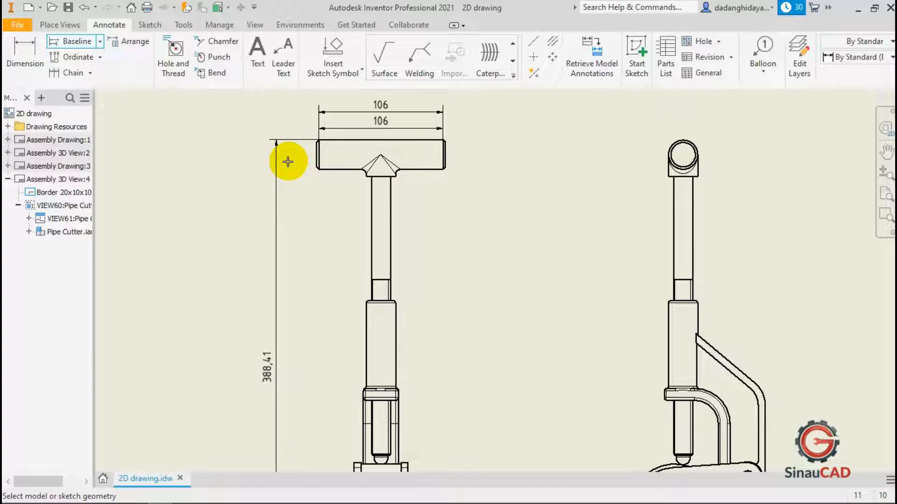
pyautogui.scroll(-5, 378, 136)
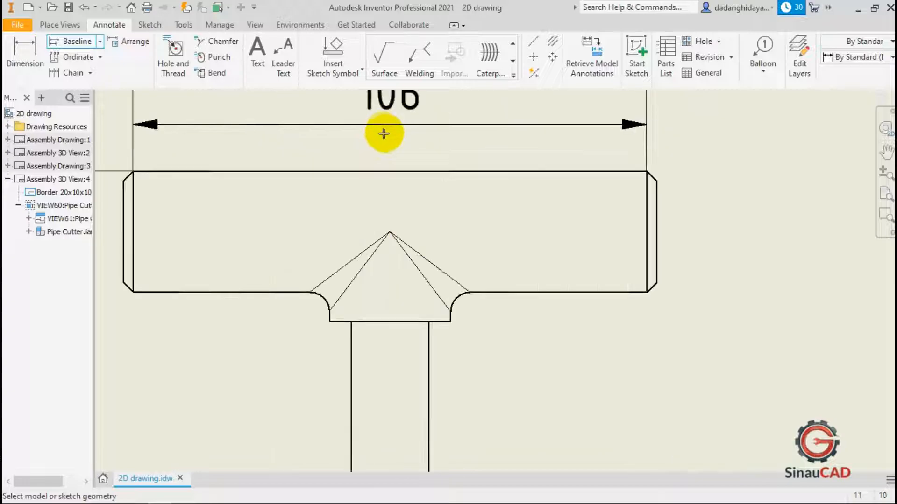
pyautogui.click(451, 172)
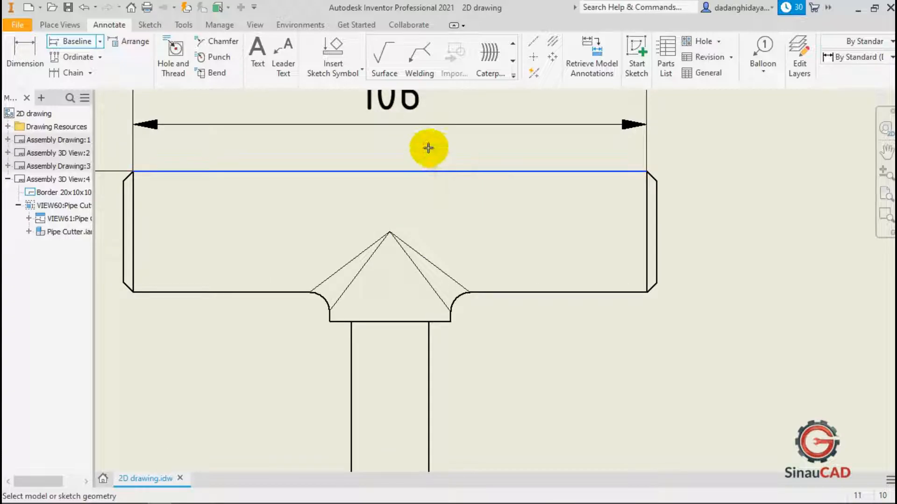
pyautogui.scroll(2, 430, 148)
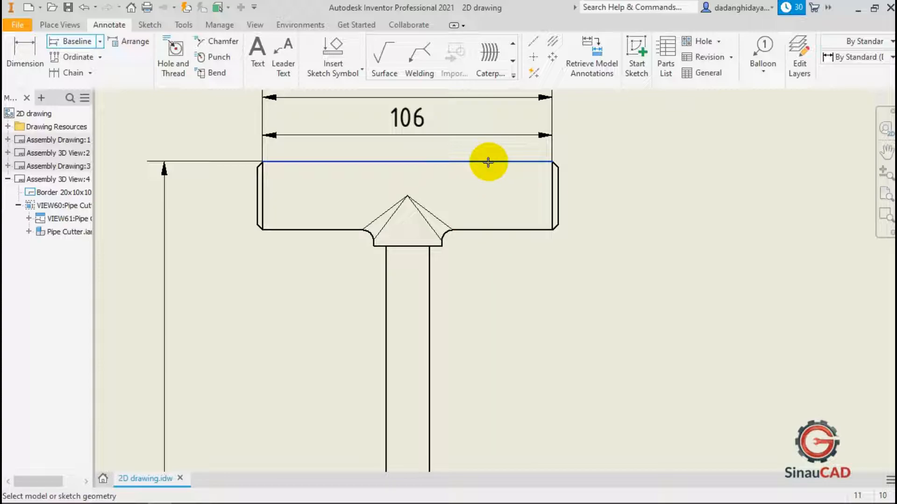
pyautogui.click(494, 229)
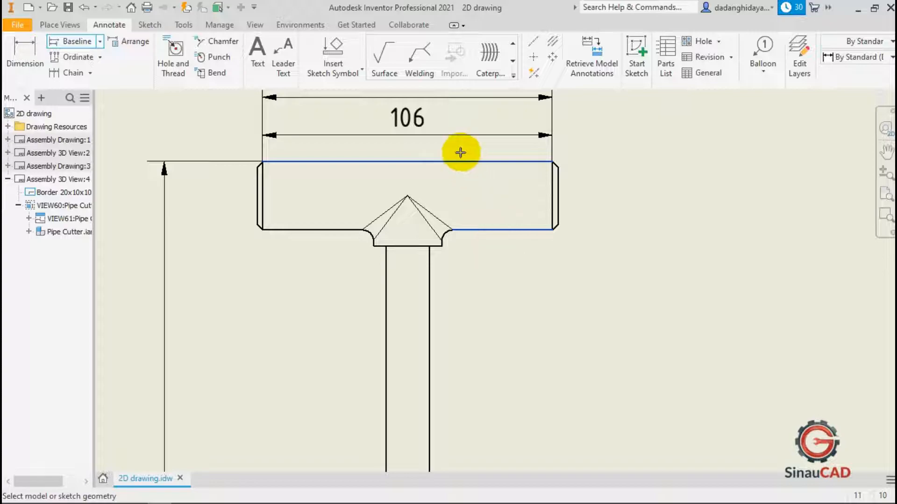
pyautogui.scroll(-3, 463, 148)
pyautogui.scroll(3, 449, 241)
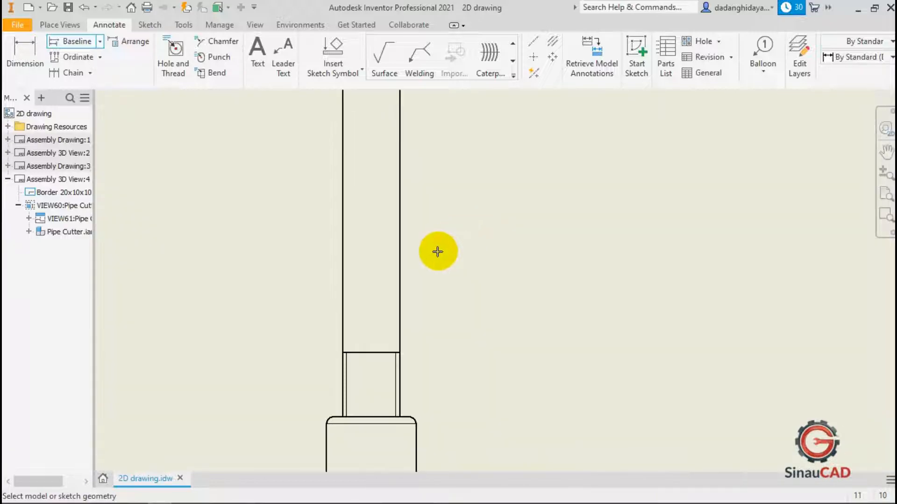
pyautogui.click(374, 352)
pyautogui.scroll(-2, 381, 254)
pyautogui.scroll(3, 403, 270)
pyautogui.scroll(-2, 372, 316)
pyautogui.scroll(-3, 383, 201)
pyautogui.scroll(3, 376, 265)
pyautogui.scroll(-1, 394, 280)
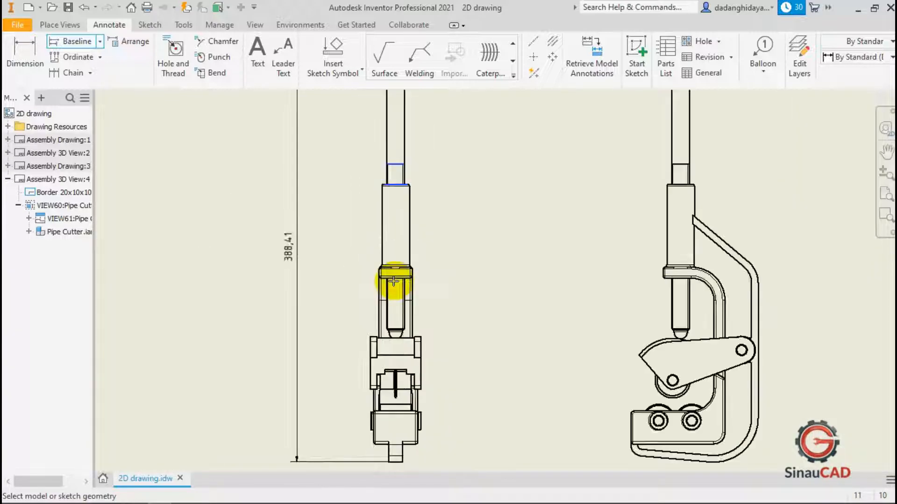
pyautogui.scroll(3, 397, 354)
pyautogui.scroll(-3, 300, 289)
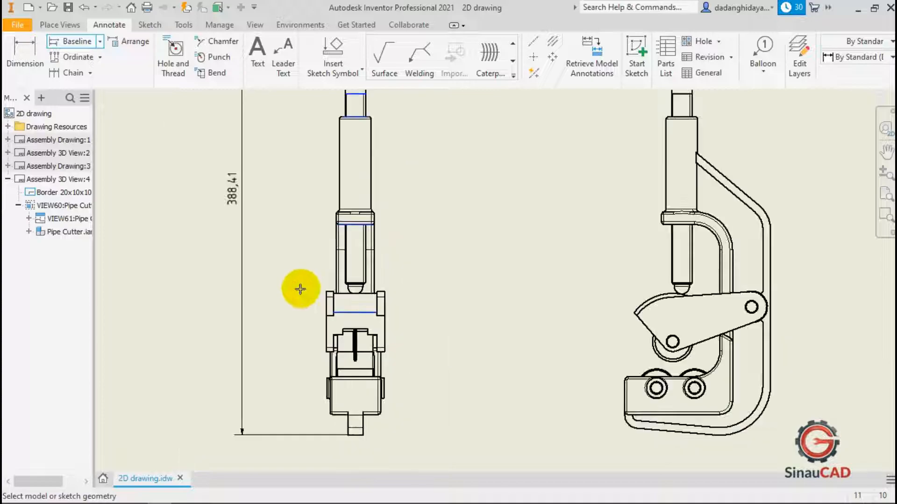
pyautogui.scroll(-4, 358, 186)
pyautogui.rightClick(366, 183)
pyautogui.click(410, 182)
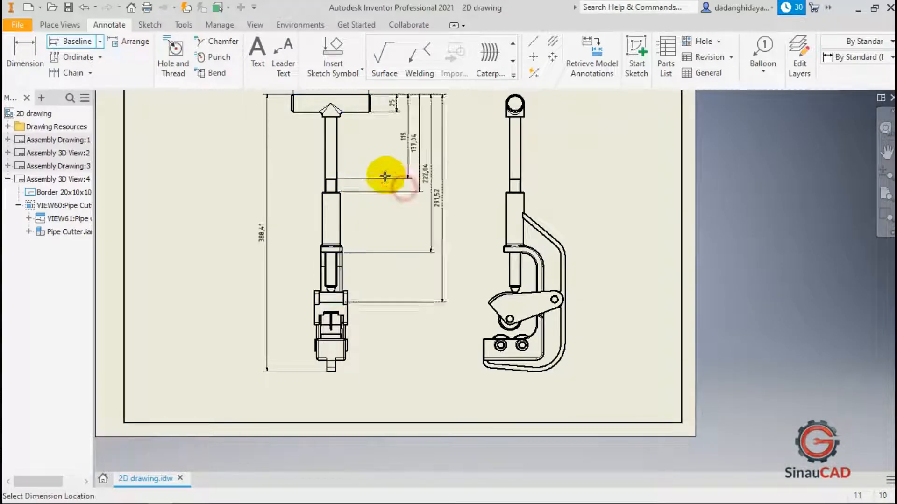
pyautogui.scroll(-4, 360, 180)
pyautogui.scroll(6, 357, 170)
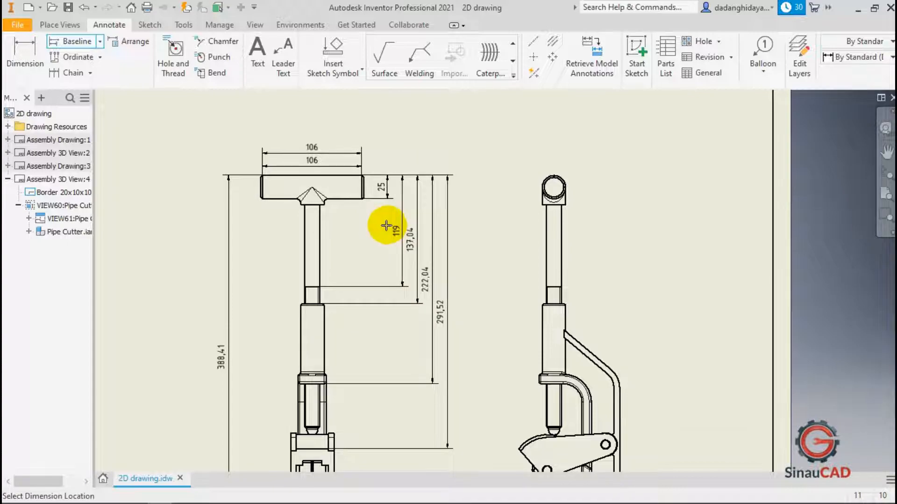
pyautogui.click(381, 225)
pyautogui.rightClick(368, 244)
pyautogui.click(411, 243)
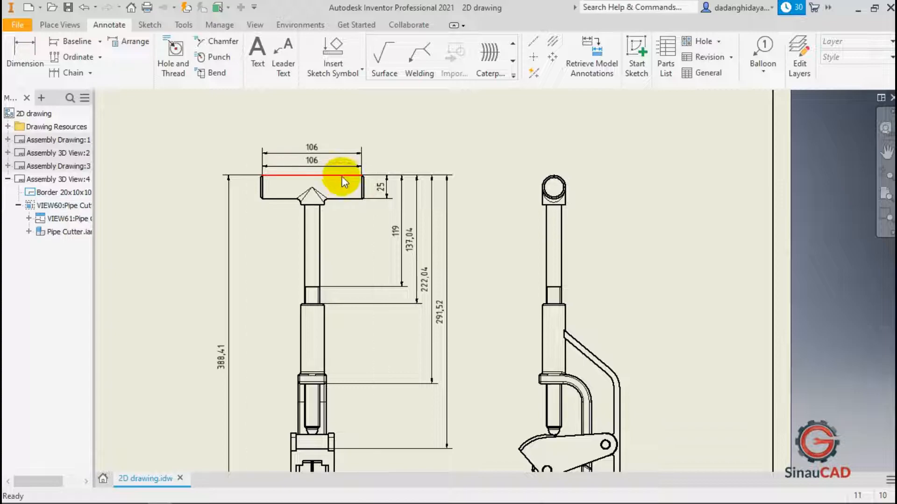
pyautogui.scroll(-3, 343, 180)
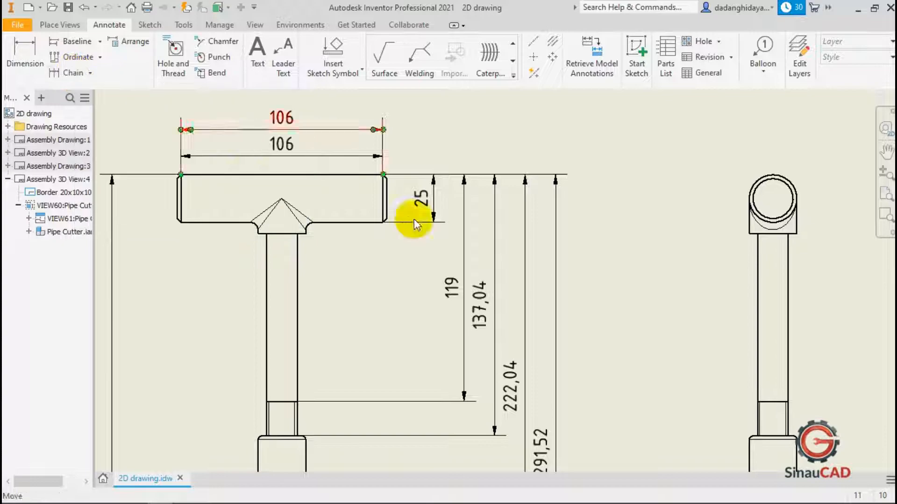
pyautogui.scroll(-3, 430, 241)
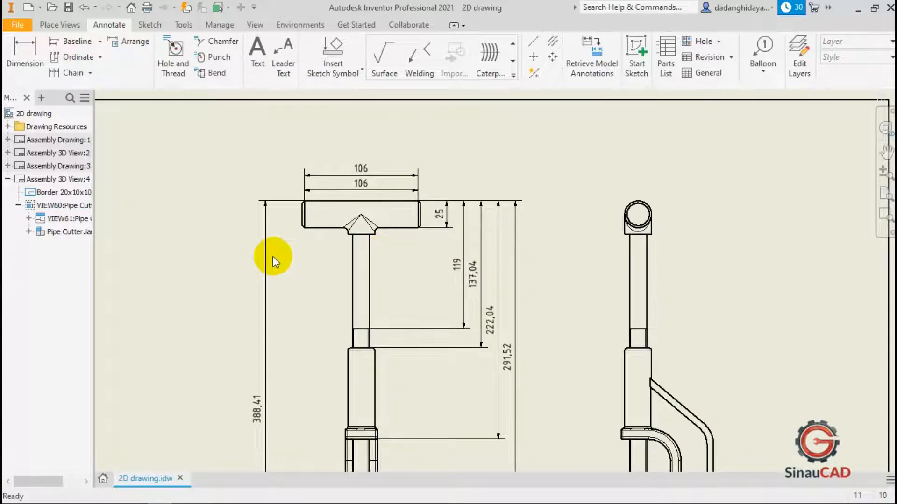
pyautogui.press('Delete')
pyautogui.click(218, 219)
# Add a chain of vertical dimensions left of the front view, from the handle's top edge down through the shaft sections.
pyautogui.click(67, 73)
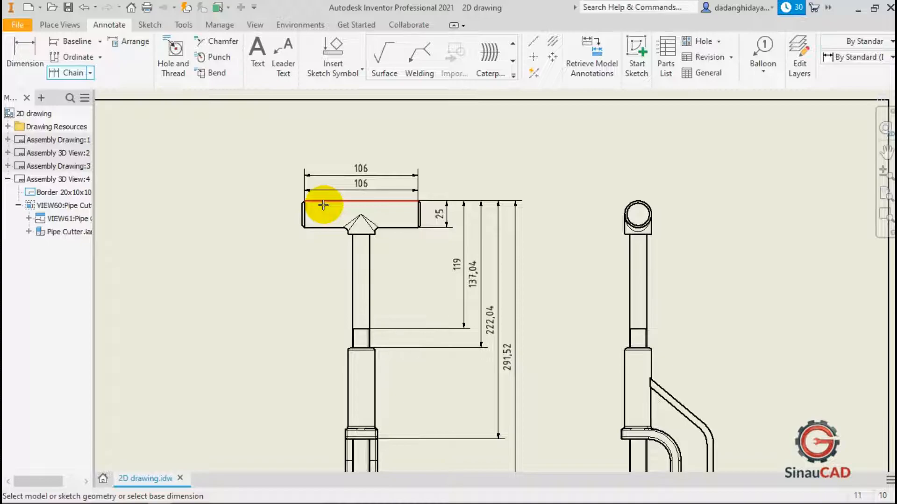
pyautogui.scroll(3, 391, 200)
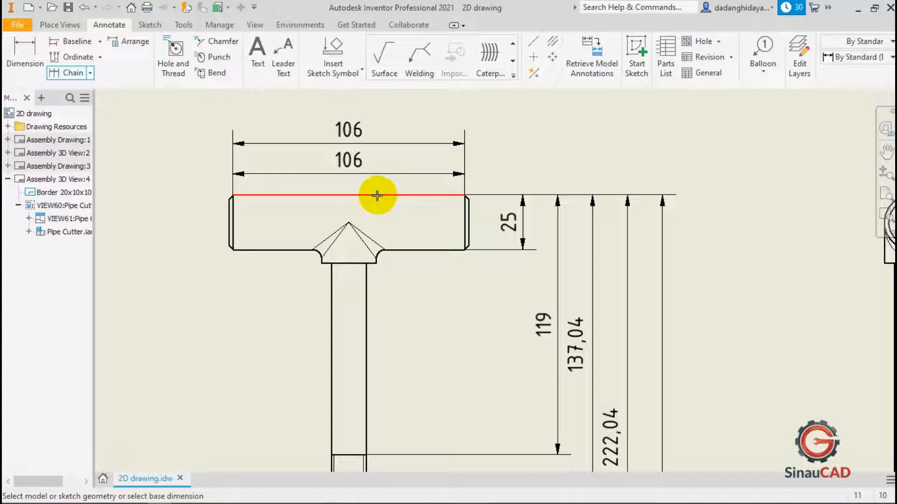
pyautogui.click(378, 195)
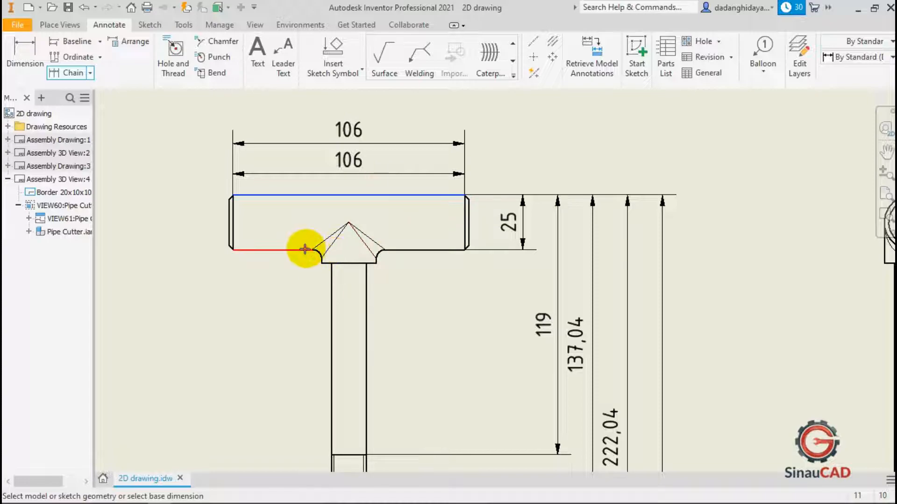
pyautogui.scroll(-5, 301, 250)
pyautogui.scroll(6, 345, 248)
pyautogui.click(350, 244)
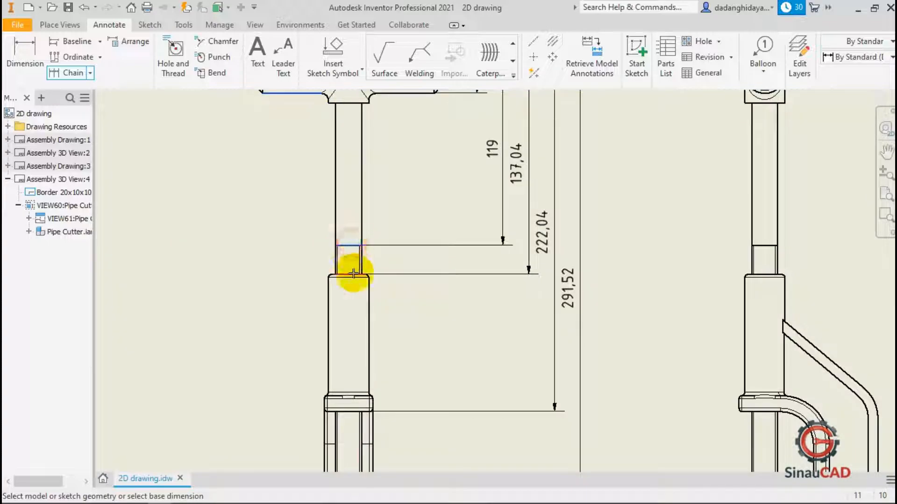
pyautogui.scroll(-5, 370, 236)
pyautogui.scroll(5, 367, 292)
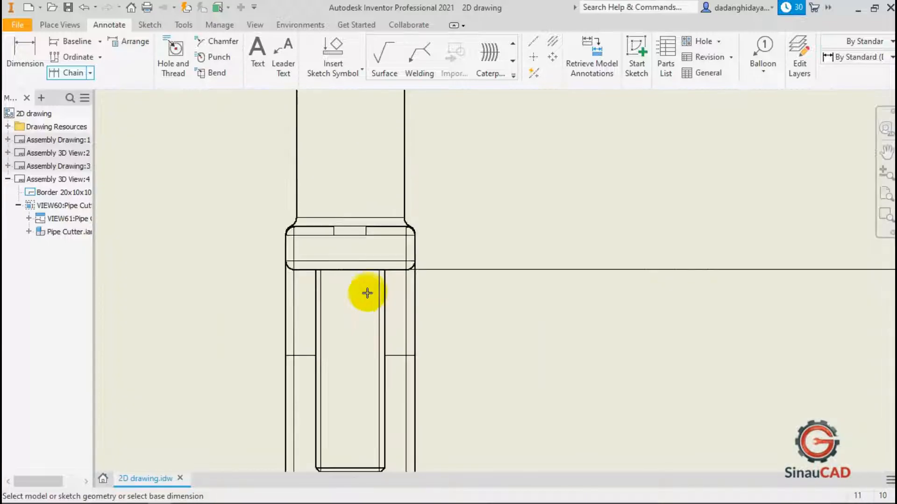
pyautogui.click(360, 274)
pyautogui.click(366, 443)
pyautogui.scroll(-5, 456, 377)
pyautogui.scroll(5, 456, 275)
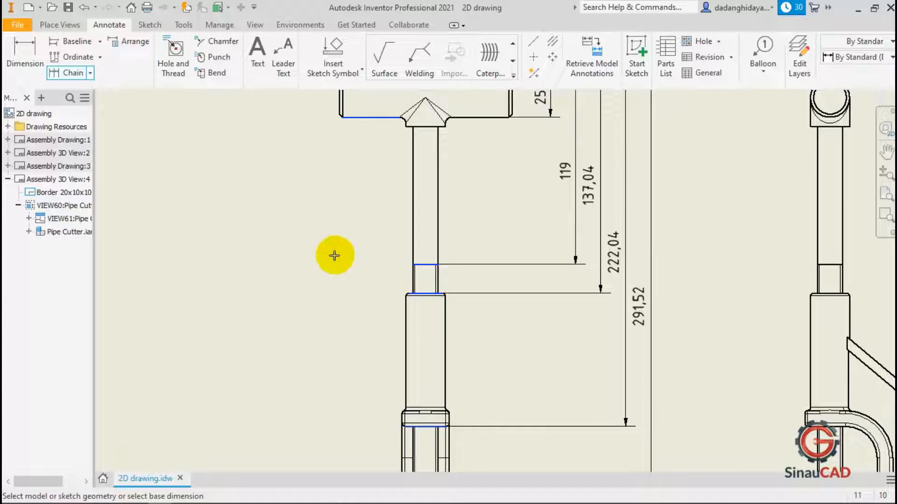
pyautogui.rightClick(268, 231)
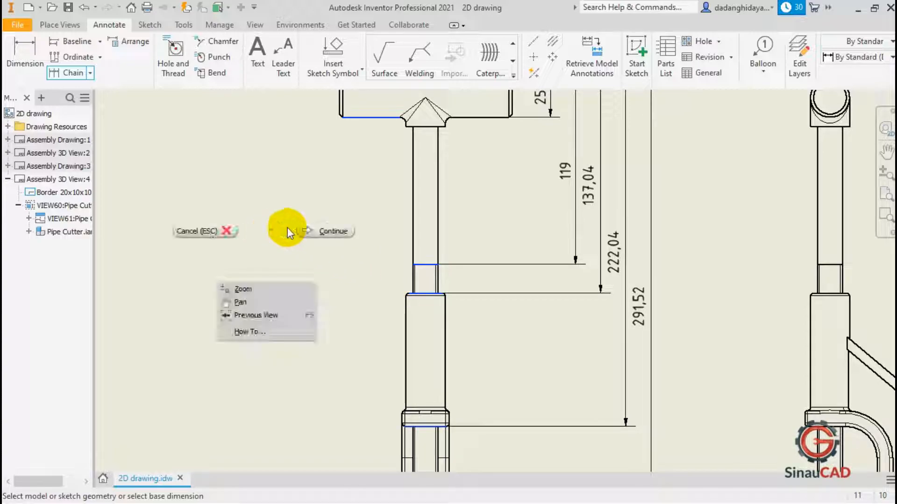
pyautogui.click(316, 230)
pyautogui.scroll(-4, 374, 254)
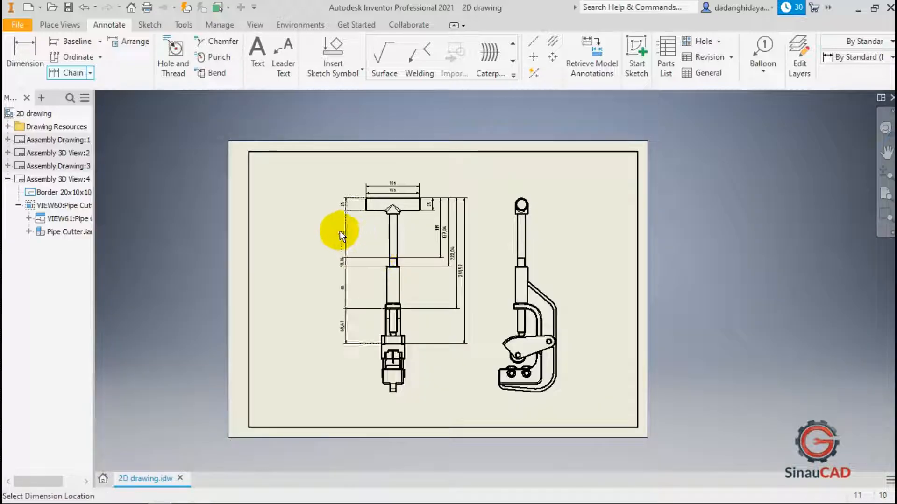
pyautogui.scroll(3, 327, 271)
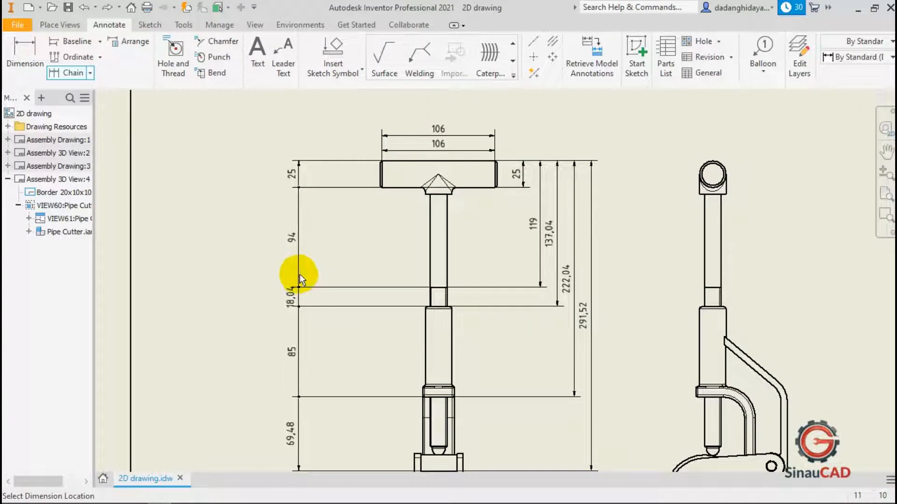
pyautogui.click(297, 276)
pyautogui.rightClick(316, 261)
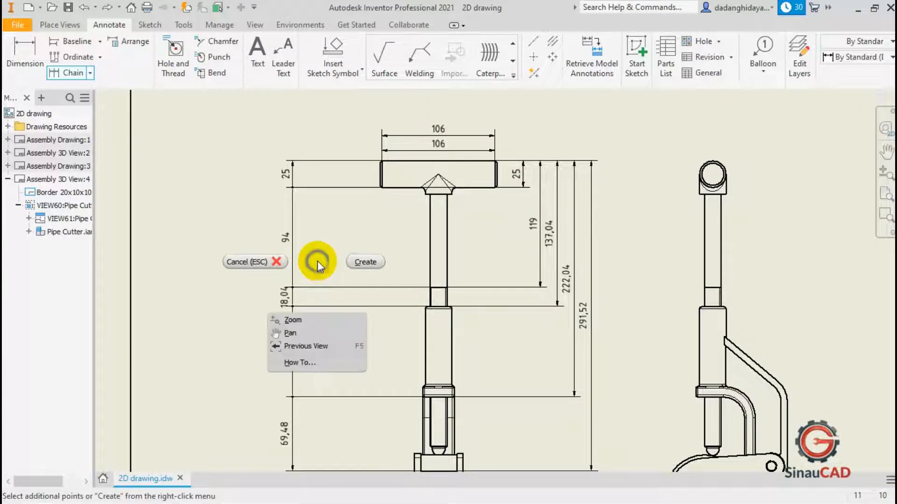
pyautogui.click(361, 265)
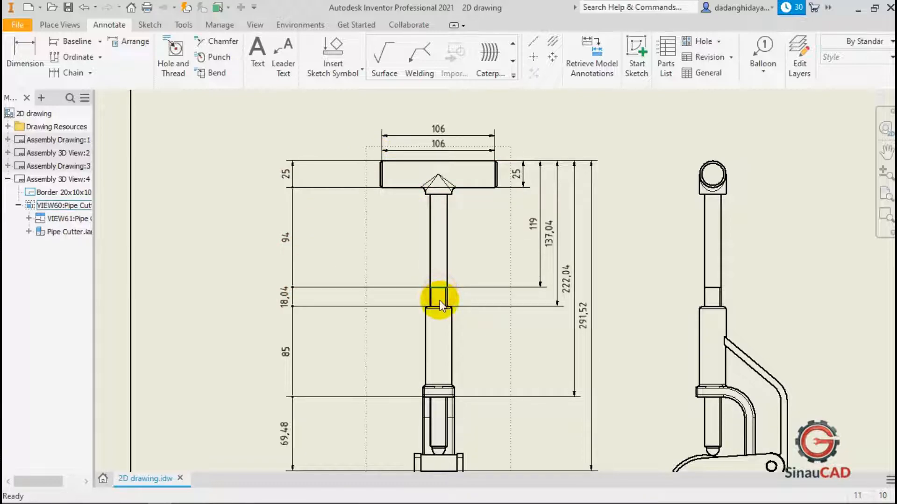
pyautogui.click(289, 296)
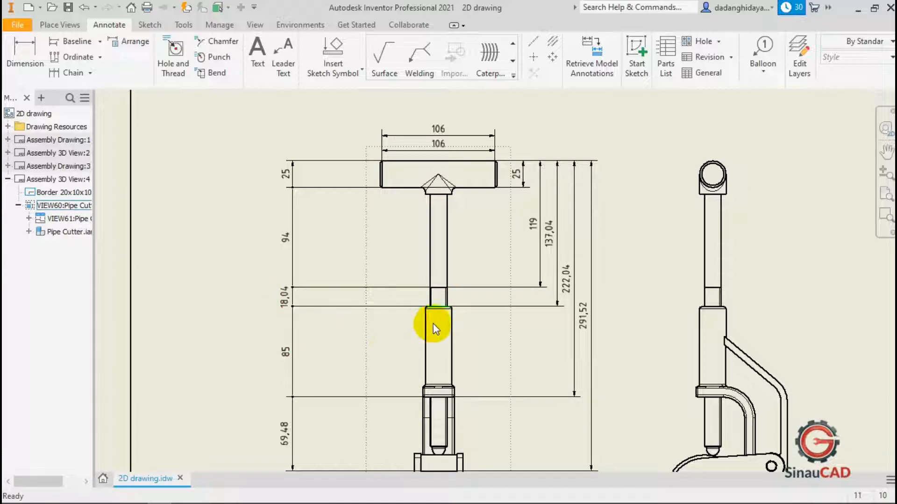
pyautogui.click(436, 395)
# Add ordinate dimensions to the front view with the origin at the shaft's lower section junction, placing them left of the view.
pyautogui.scroll(-4, 396, 253)
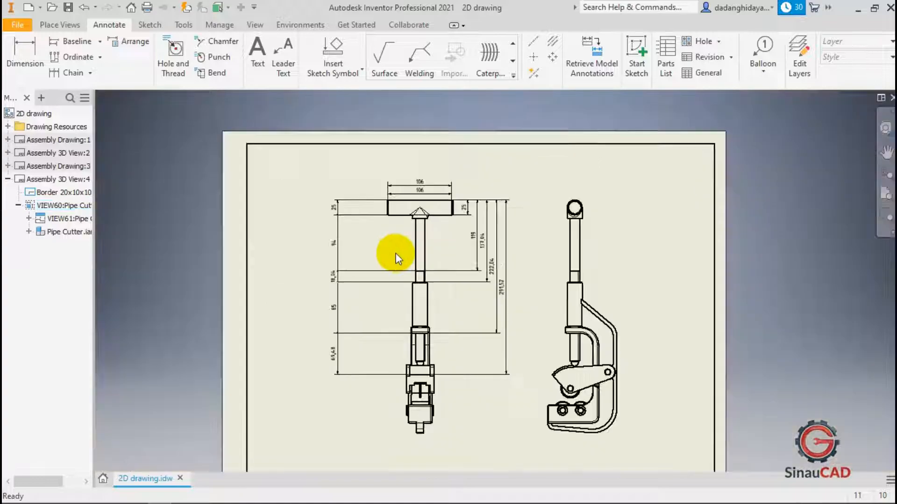
pyautogui.scroll(5, 346, 254)
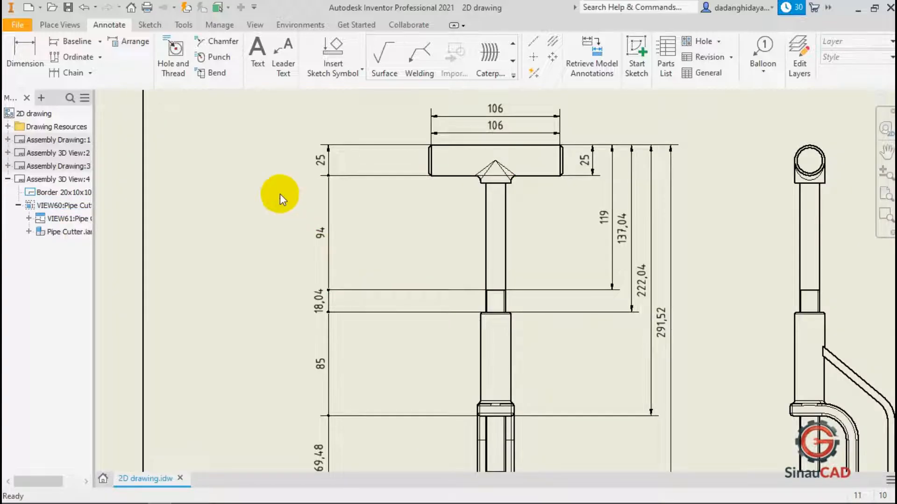
pyautogui.click(75, 53)
pyautogui.click(418, 217)
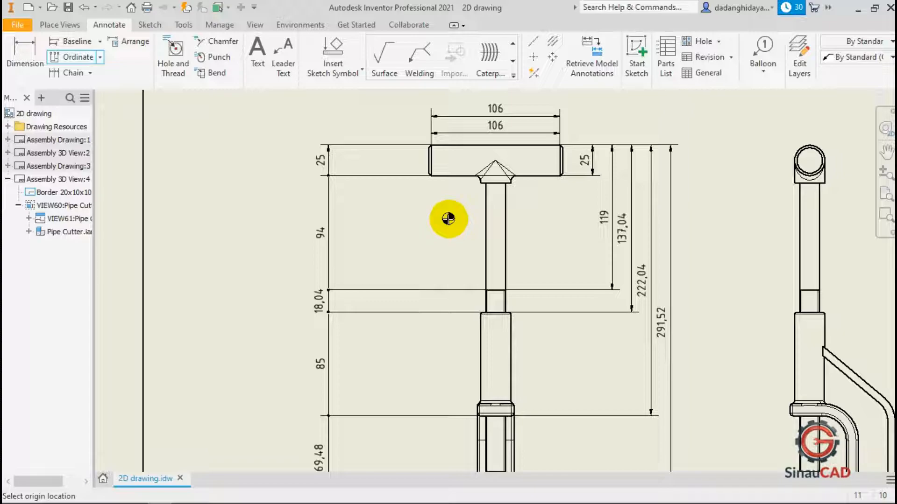
pyautogui.scroll(3, 466, 329)
pyautogui.scroll(-3, 469, 328)
pyautogui.scroll(4, 475, 326)
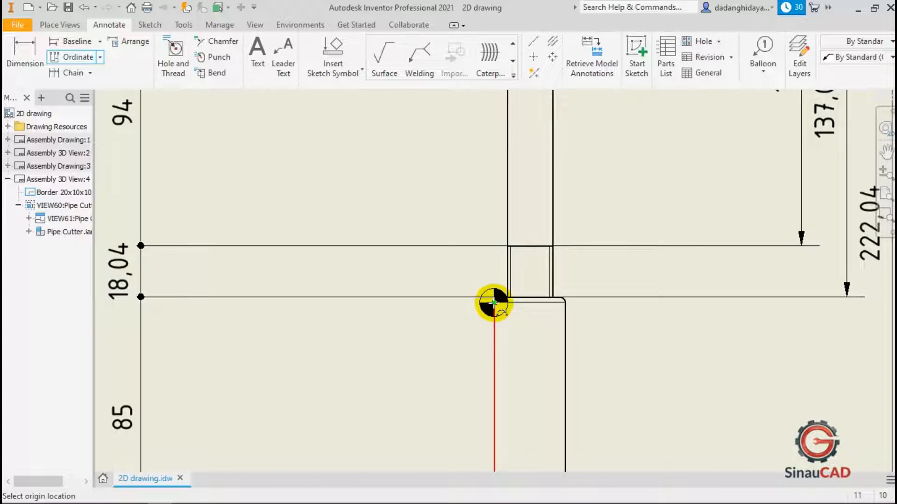
pyautogui.click(498, 298)
pyautogui.scroll(-2, 481, 293)
pyautogui.scroll(-3, 486, 304)
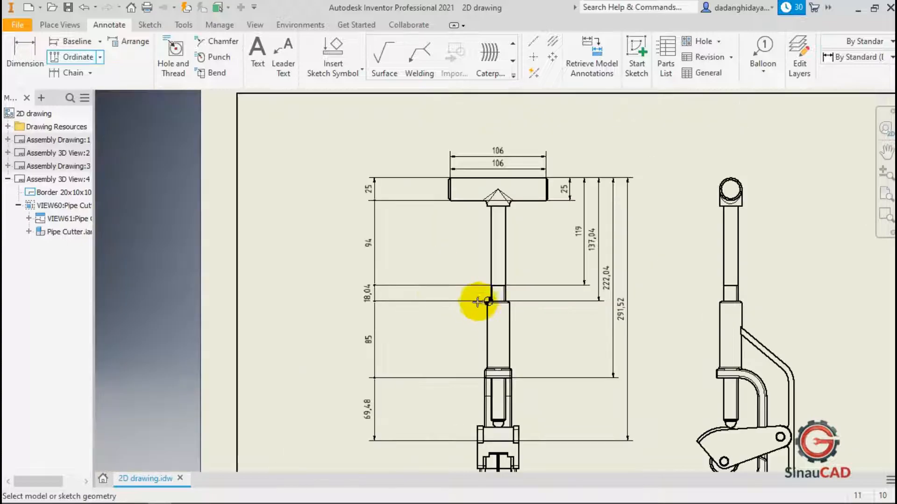
pyautogui.scroll(5, 493, 285)
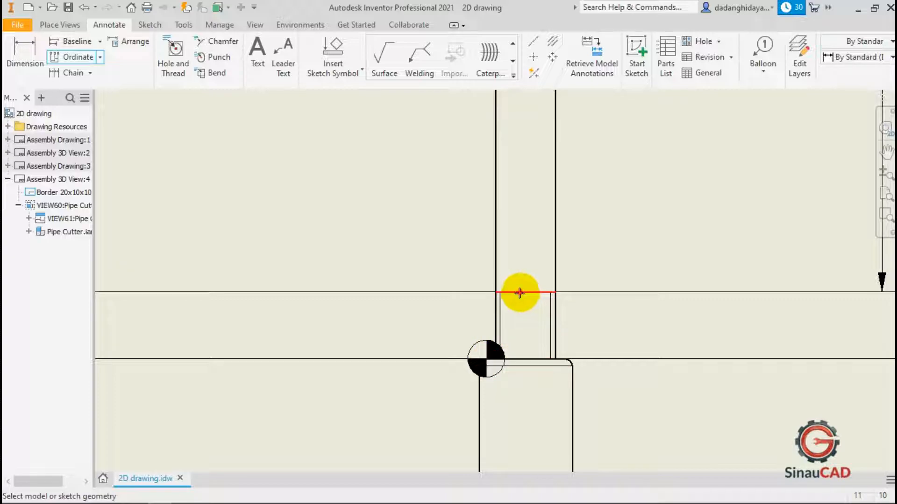
pyautogui.scroll(-5, 520, 293)
pyautogui.scroll(4, 520, 264)
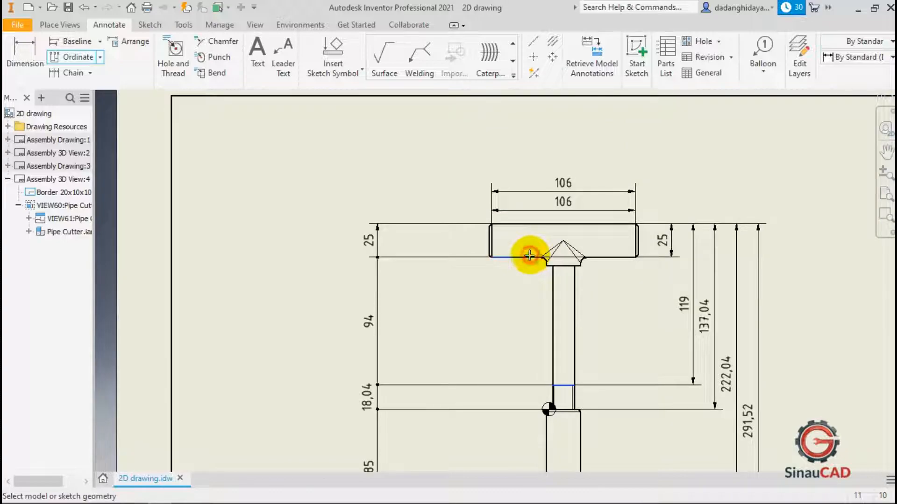
pyautogui.scroll(-3, 537, 236)
pyautogui.scroll(5, 552, 392)
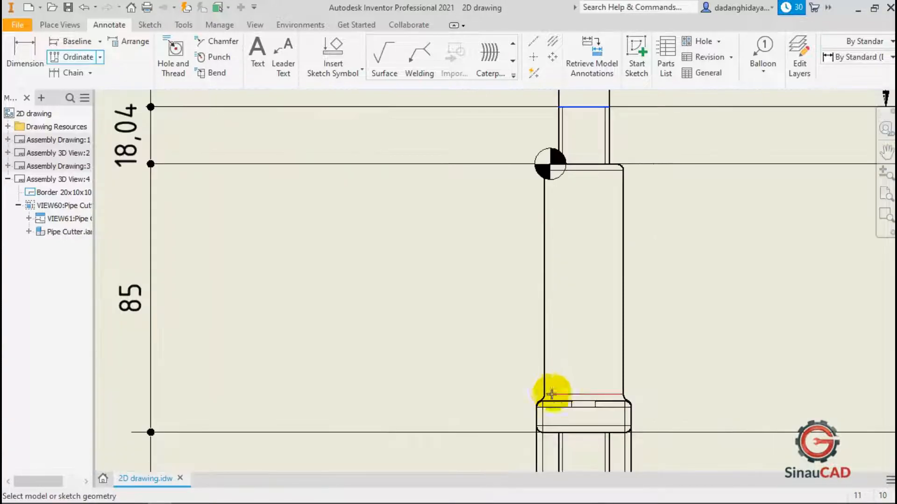
pyautogui.scroll(-3, 556, 426)
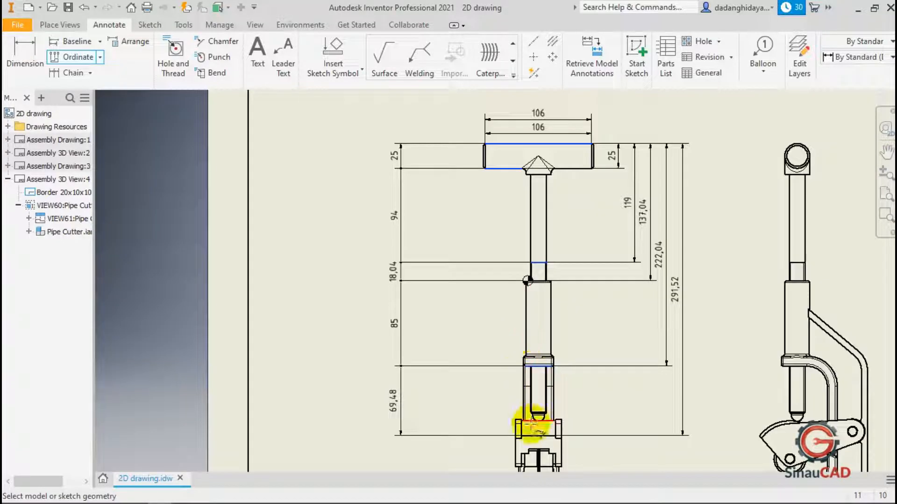
pyautogui.scroll(3, 533, 423)
pyautogui.scroll(-5, 530, 434)
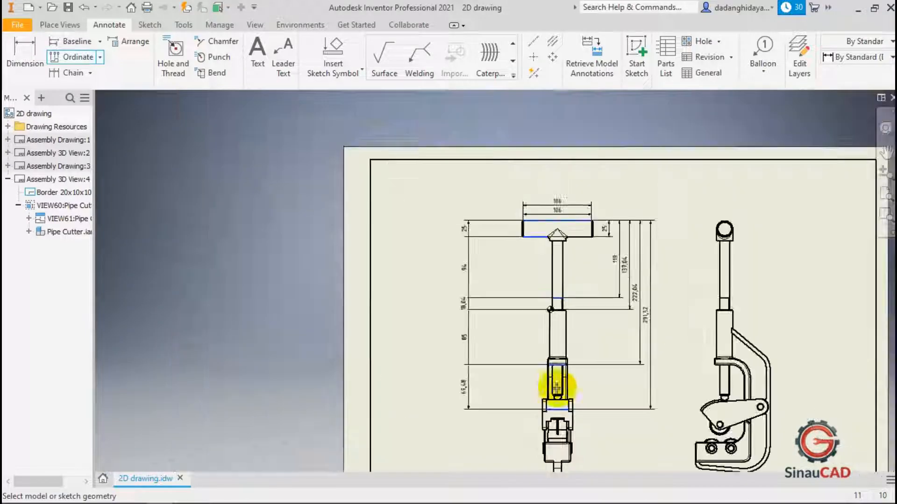
pyautogui.rightClick(496, 333)
pyautogui.click(533, 331)
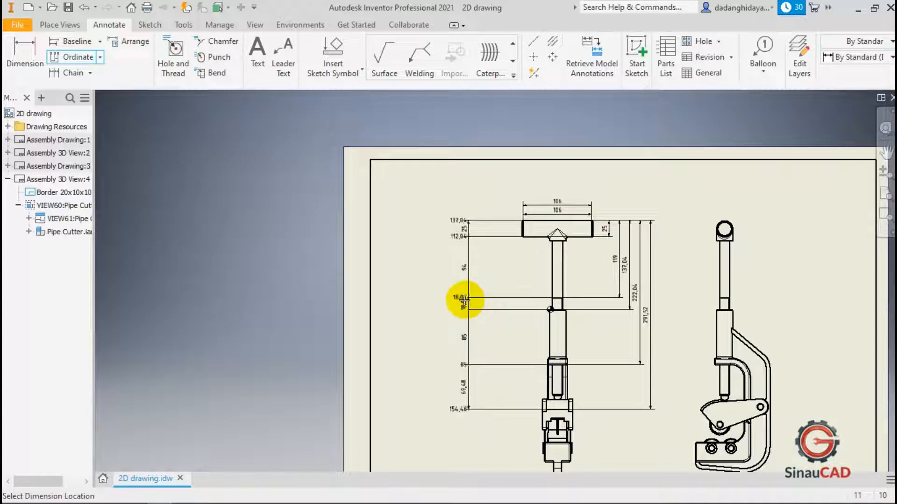
pyautogui.click(428, 297)
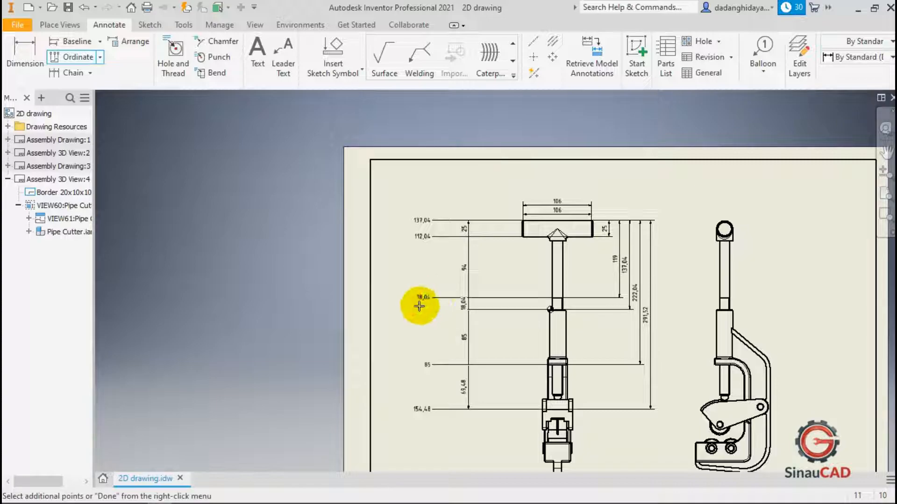
pyautogui.rightClick(420, 307)
pyautogui.click(462, 306)
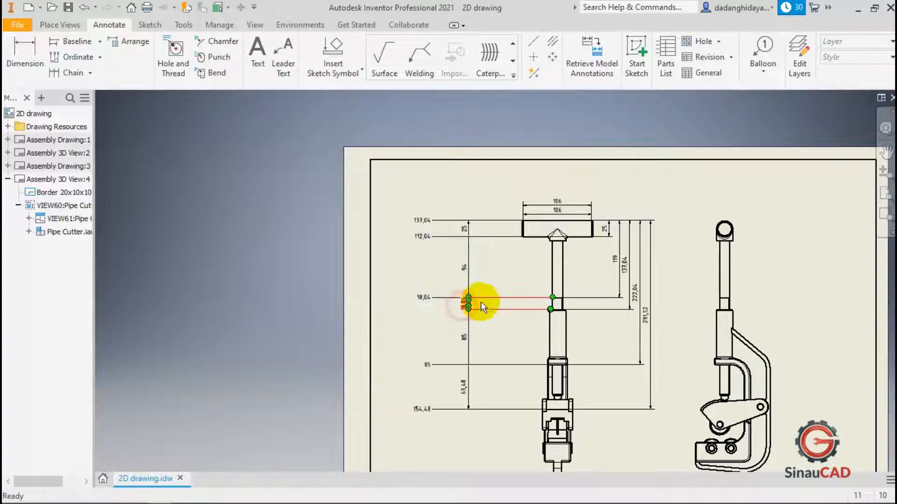
# Inspect the new ordinate dimensions and the shaft edges they reference in the front view.
pyautogui.scroll(-3, 517, 299)
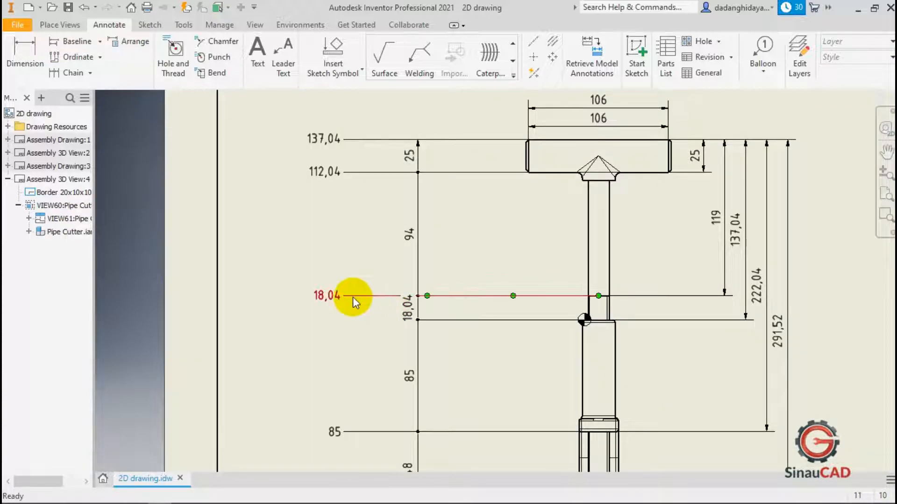
pyautogui.click(320, 295)
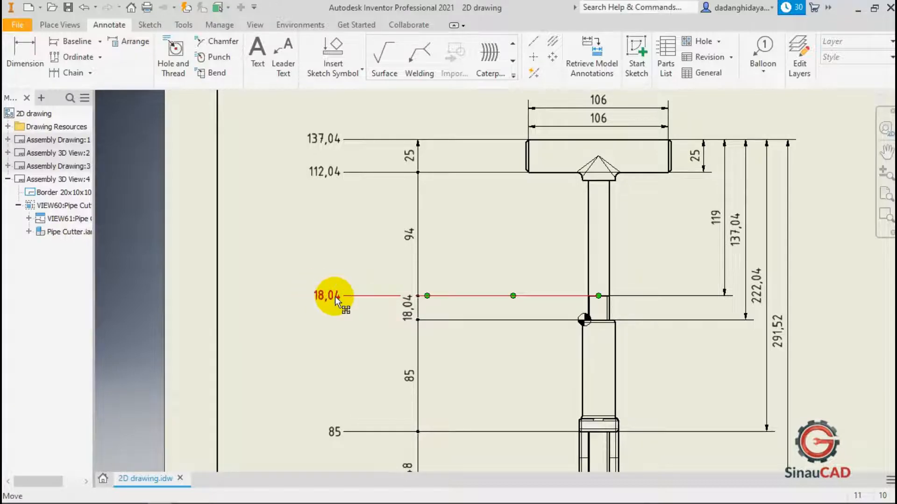
pyautogui.press('Escape')
pyautogui.scroll(-5, 597, 306)
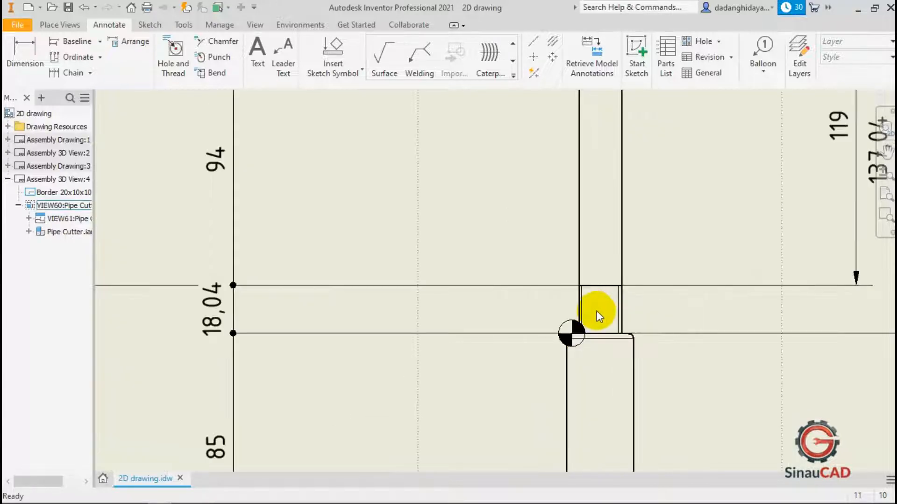
pyautogui.click(595, 260)
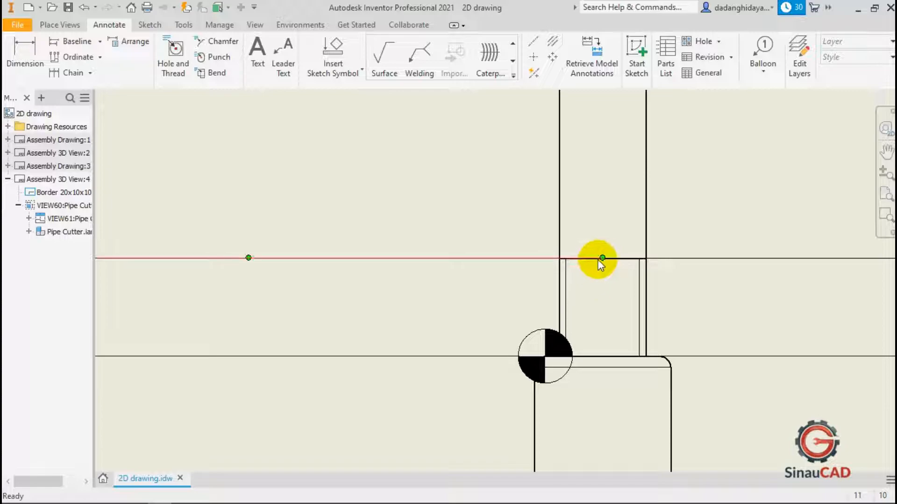
pyautogui.scroll(5, 617, 337)
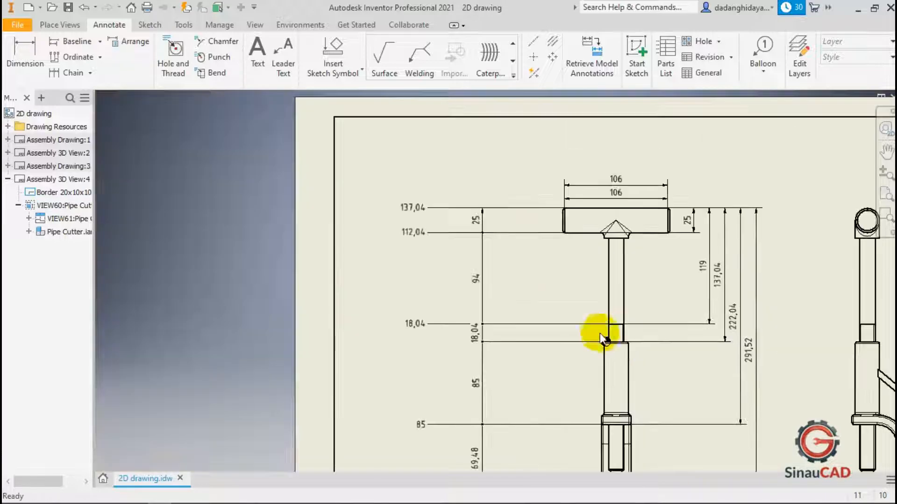
pyautogui.scroll(3, 514, 322)
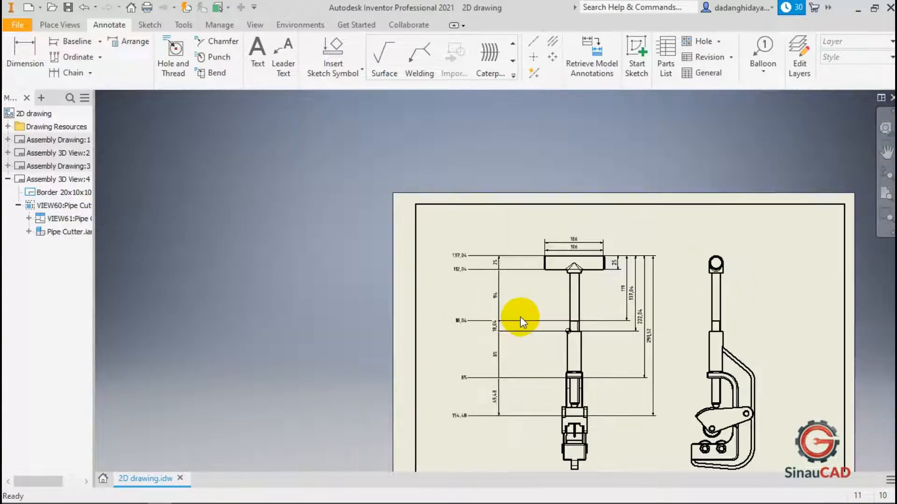
pyautogui.click(496, 367)
pyautogui.scroll(-3, 478, 391)
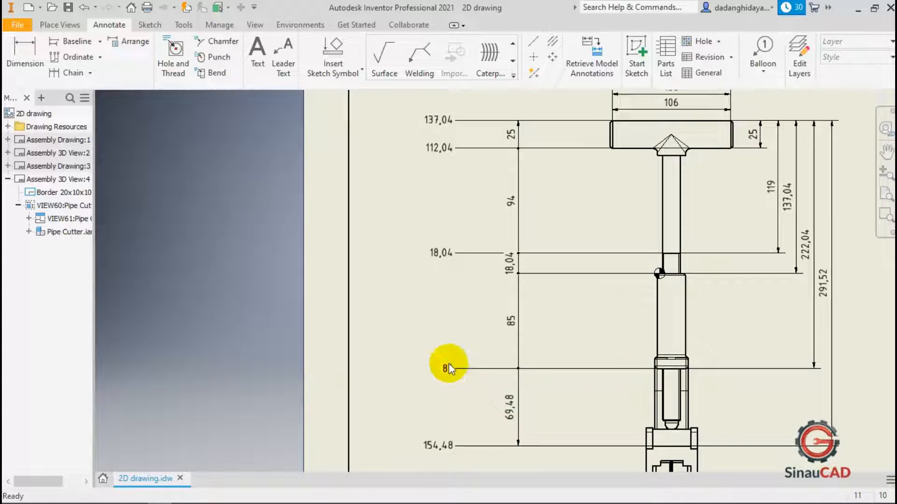
pyautogui.scroll(-5, 670, 371)
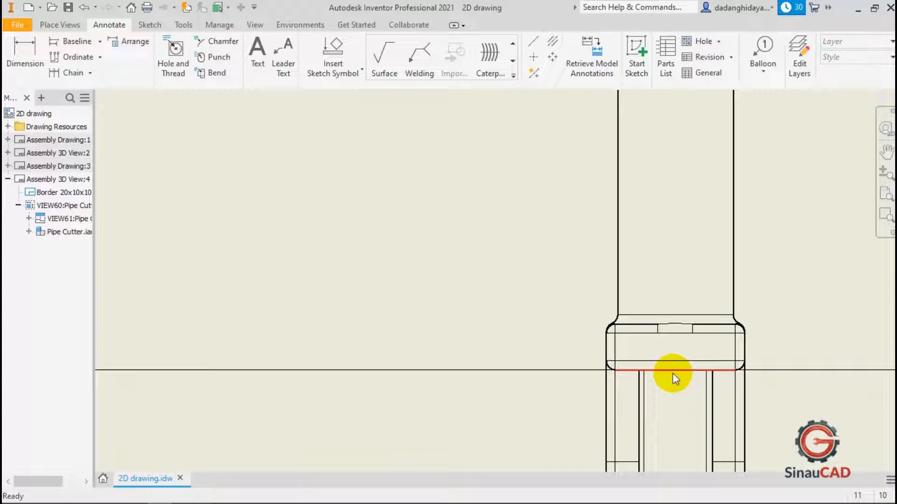
pyautogui.click(673, 374)
pyautogui.scroll(5, 664, 374)
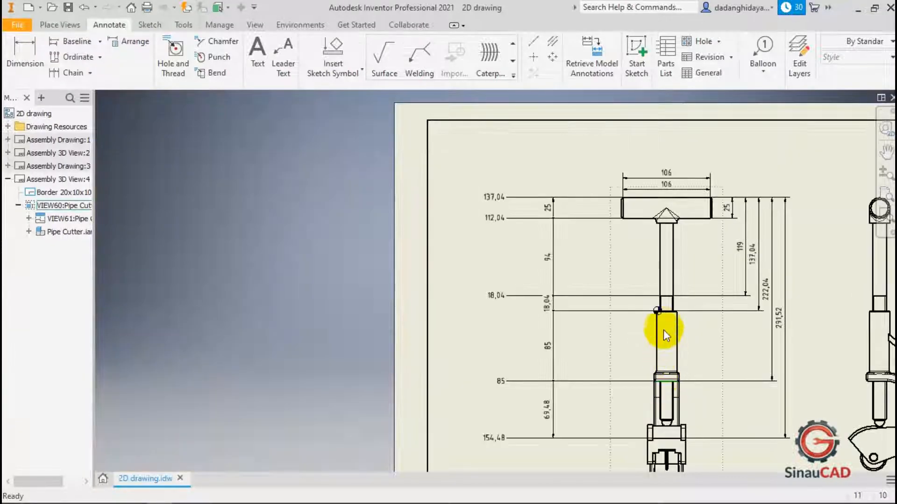
pyautogui.scroll(-6, 665, 343)
pyautogui.scroll(4, 645, 283)
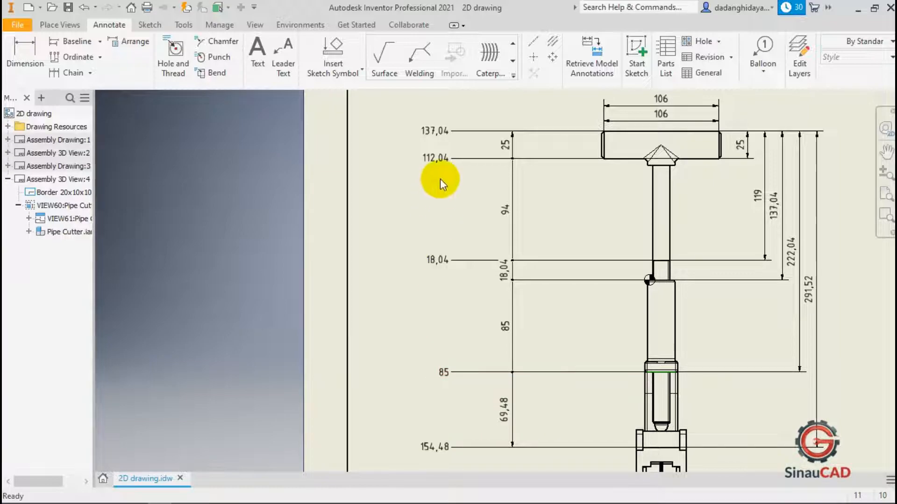
pyautogui.click(417, 193)
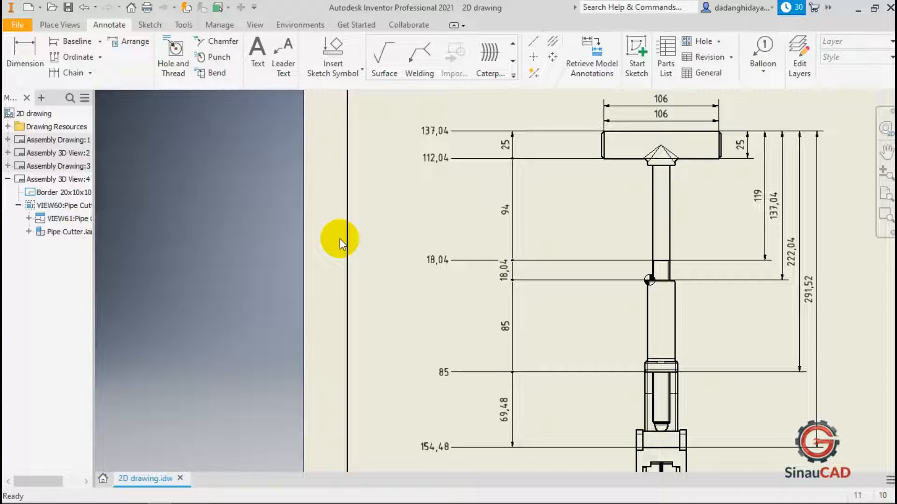
# Try adding a diameter dimension on the handle and a vertical dimension along the upper shaft, then undo them.
pyautogui.click(18, 47)
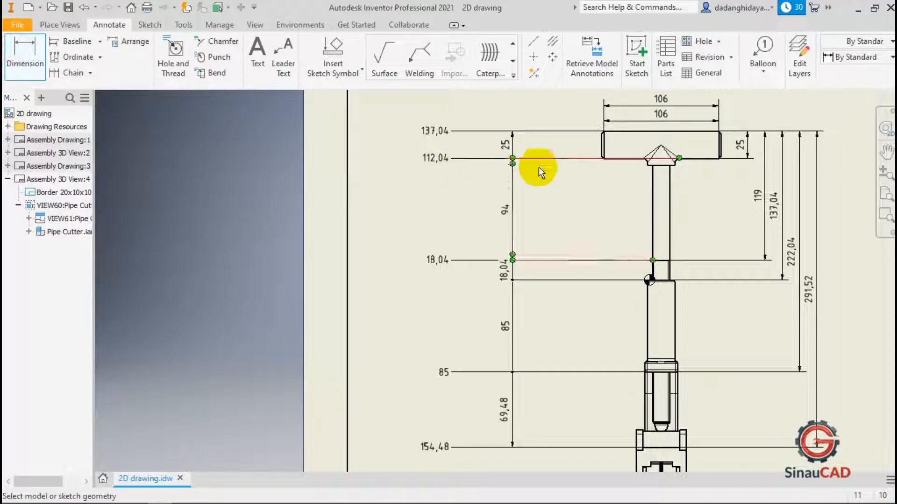
pyautogui.click(632, 132)
pyautogui.click(629, 158)
pyautogui.click(570, 141)
pyautogui.click(626, 159)
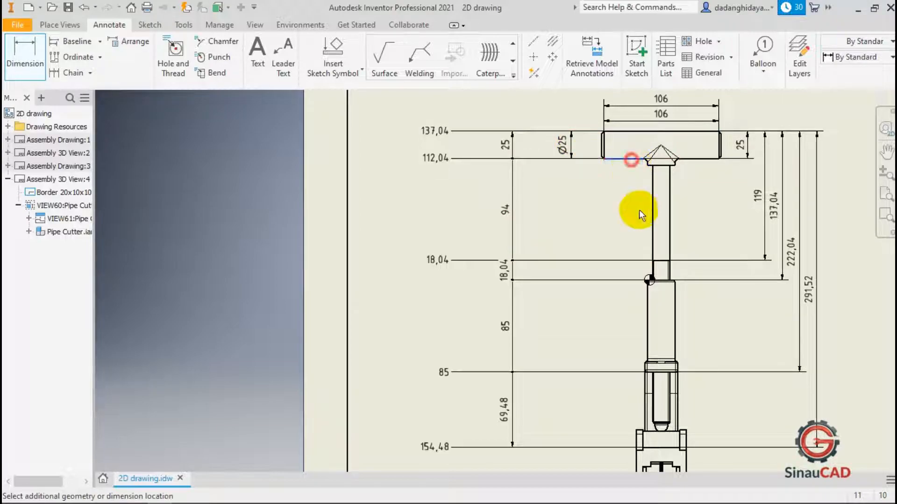
pyautogui.click(654, 260)
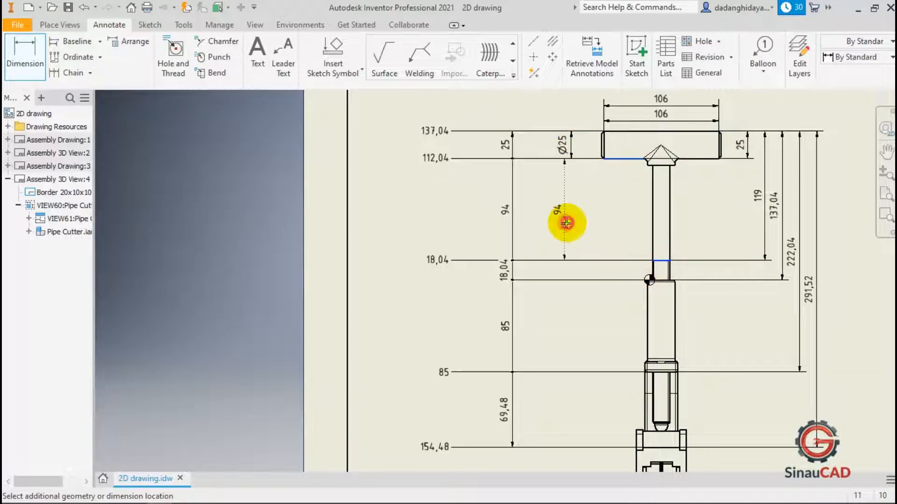
pyautogui.rightClick(594, 215)
pyautogui.click(616, 224)
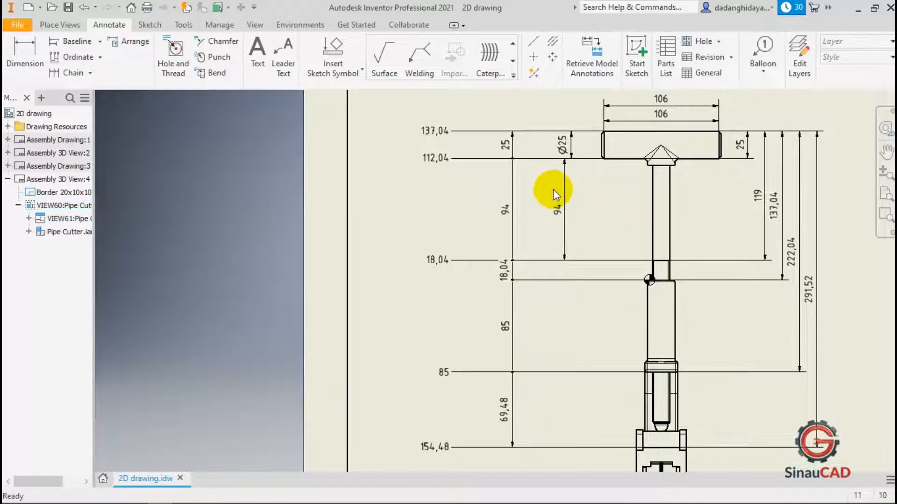
pyautogui.hotkey('ctrl', 'z')
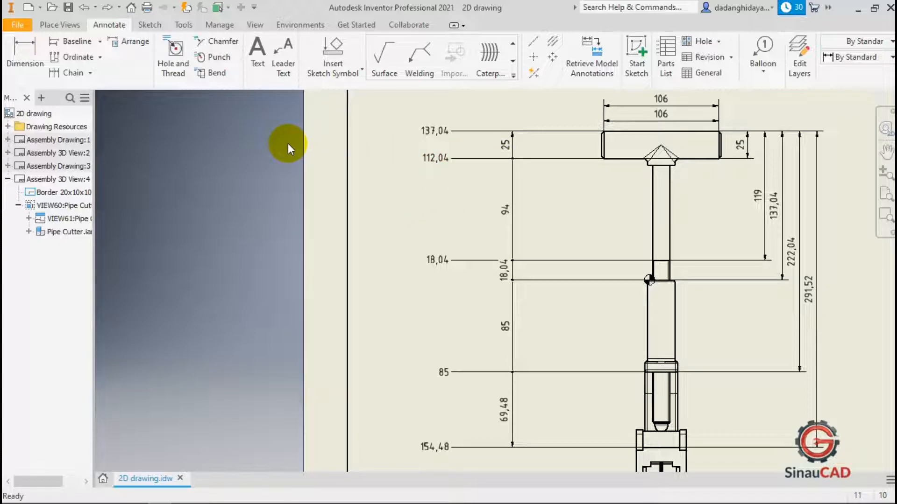
# Move the handle's 25 chain dimension, then undo the move.
pyautogui.scroll(3, 541, 135)
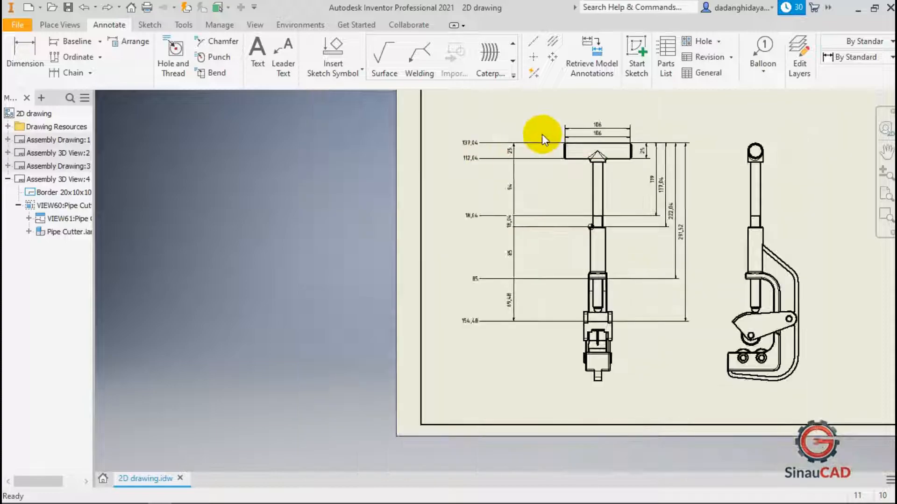
pyautogui.scroll(-4, 622, 153)
pyautogui.click(582, 196)
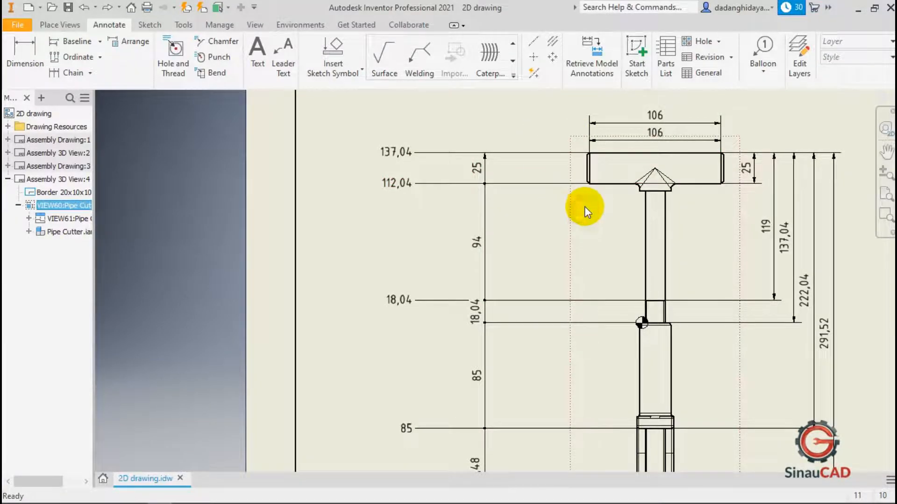
pyautogui.click(537, 217)
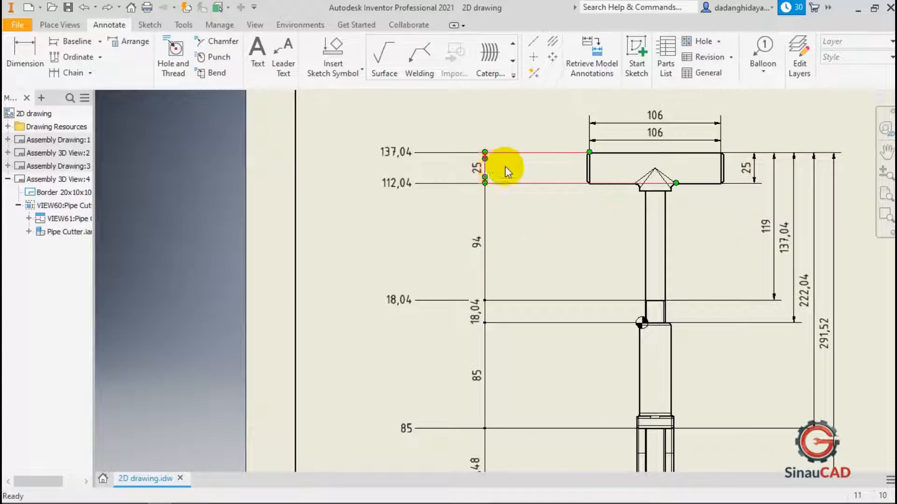
pyautogui.moveTo(481, 172); pyautogui.dragTo(557, 176)
pyautogui.hotkey('ctrl', 'z')
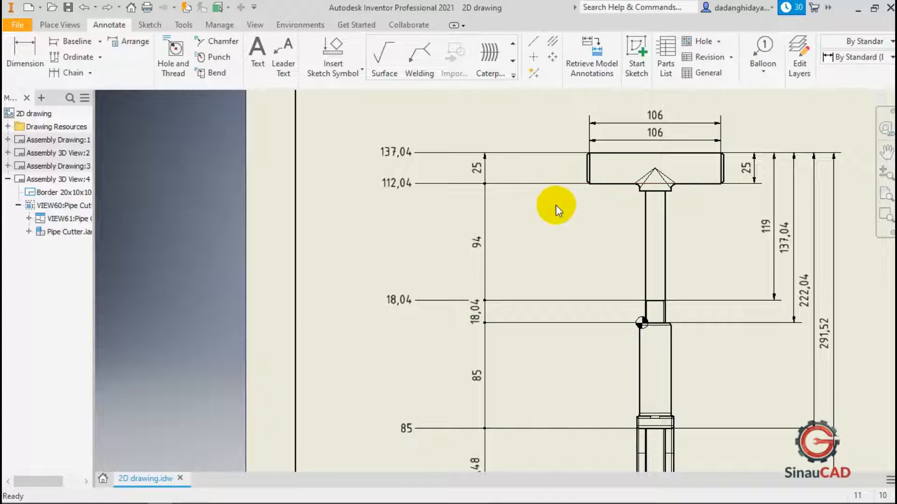
# Arrange the chain dimensions on the left of the front view so they line up in one column.
pyautogui.click(543, 204)
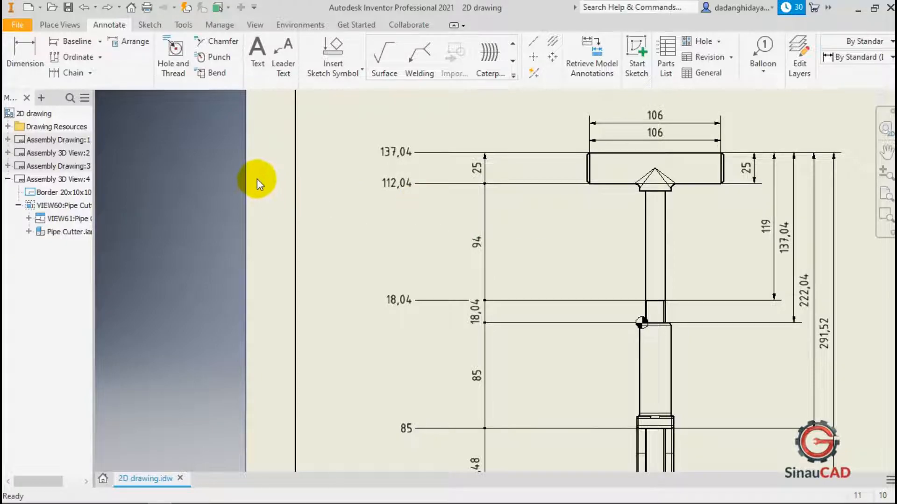
pyautogui.click(133, 45)
pyautogui.click(493, 164)
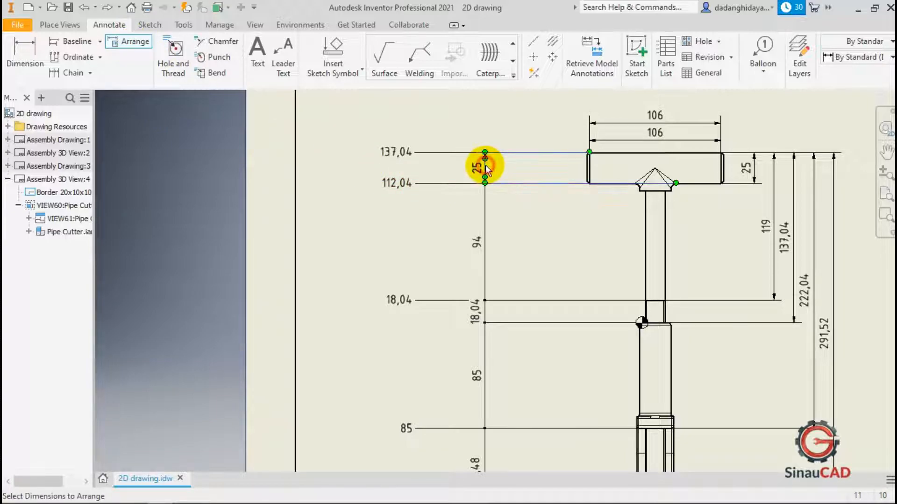
pyautogui.click(489, 237)
pyautogui.scroll(2, 486, 220)
pyautogui.scroll(-2, 486, 219)
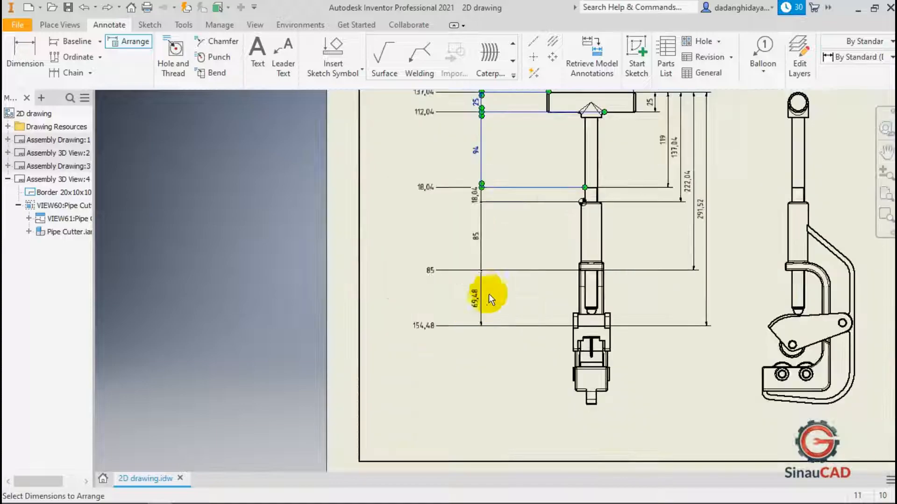
pyautogui.click(479, 268)
pyautogui.click(485, 304)
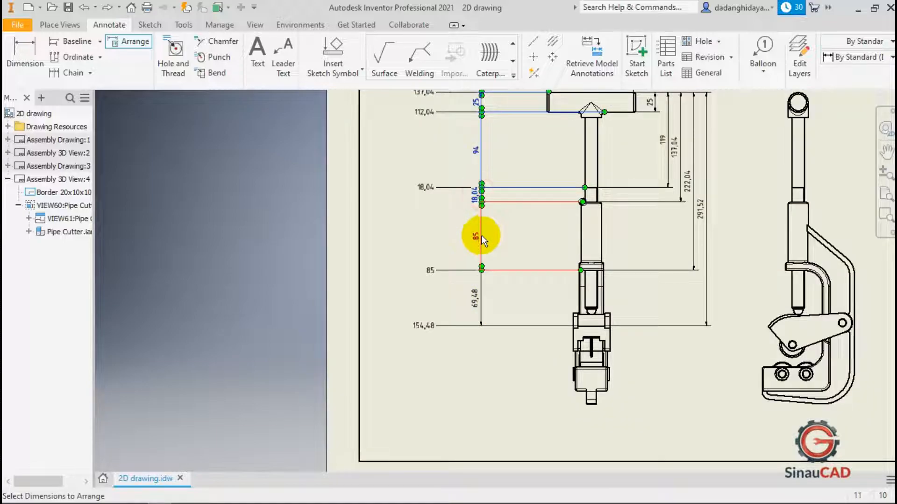
pyautogui.click(483, 299)
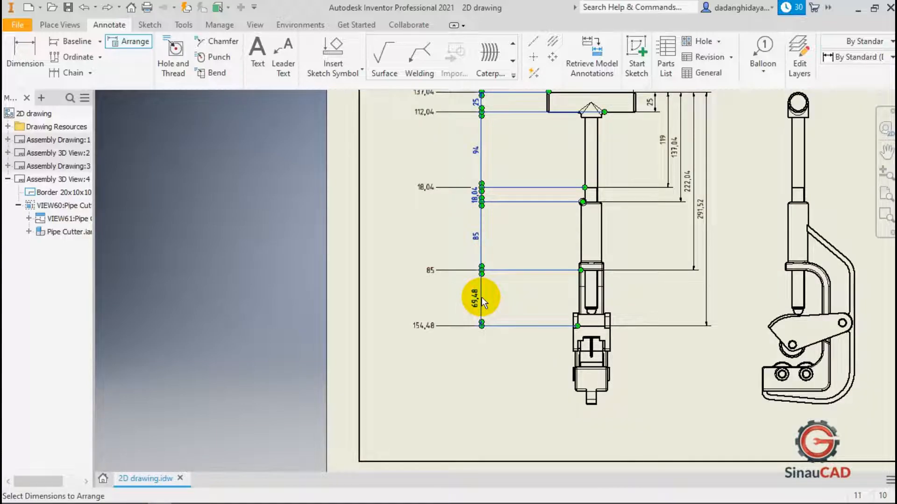
pyautogui.rightClick(390, 229)
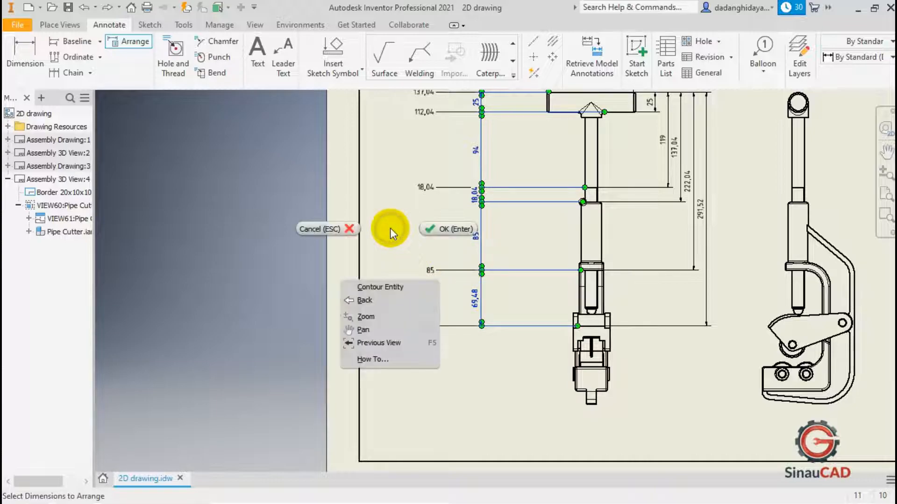
pyautogui.click(441, 234)
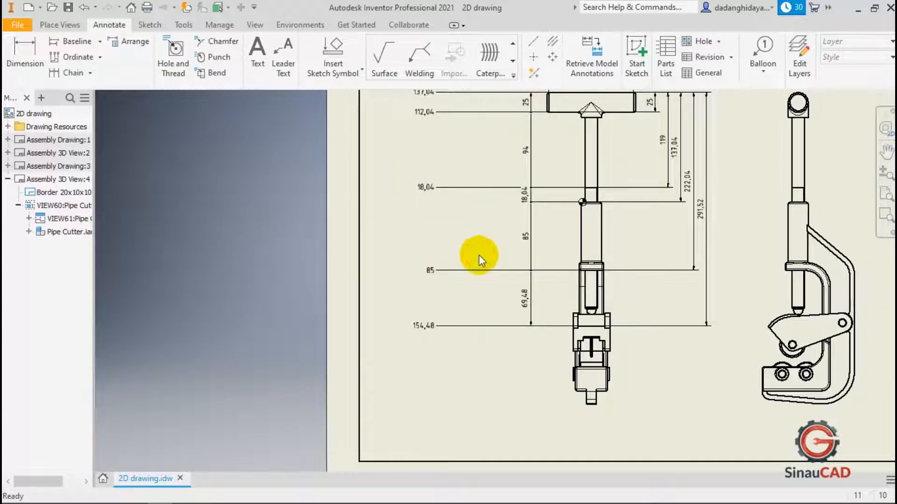
# Inspect the handle's chamfered end and the dimensions around it in the front view.
pyautogui.scroll(-5, 476, 258)
pyautogui.scroll(8, 521, 173)
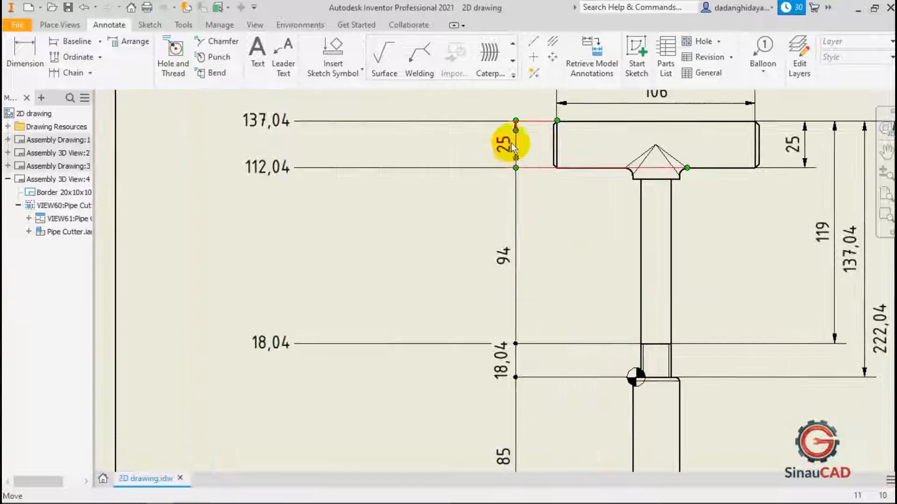
pyautogui.click(551, 154)
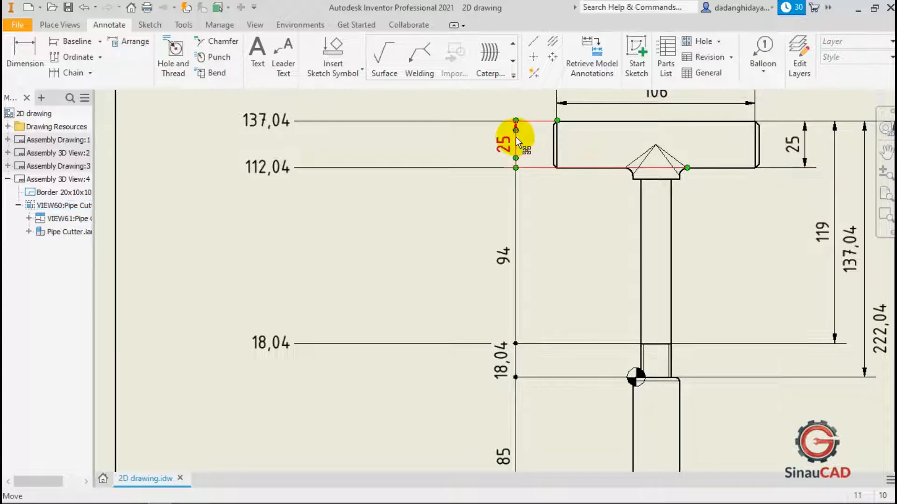
pyautogui.scroll(3, 559, 144)
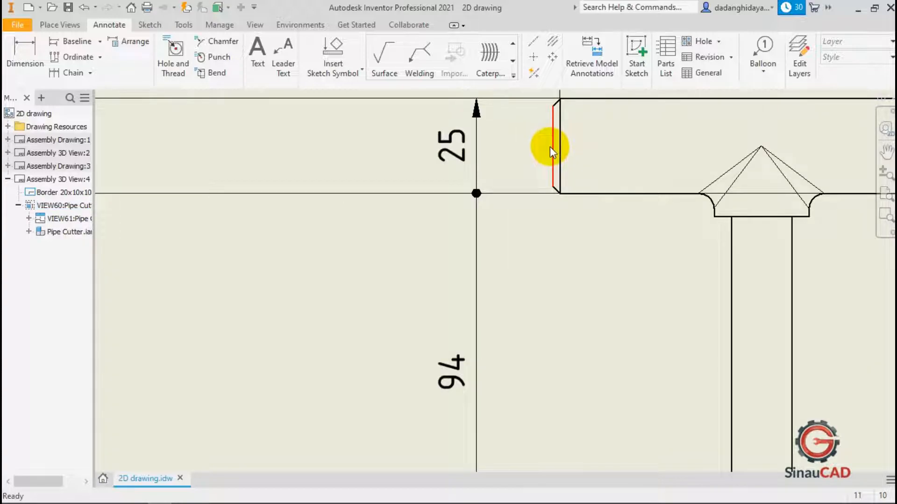
pyautogui.scroll(-5, 551, 154)
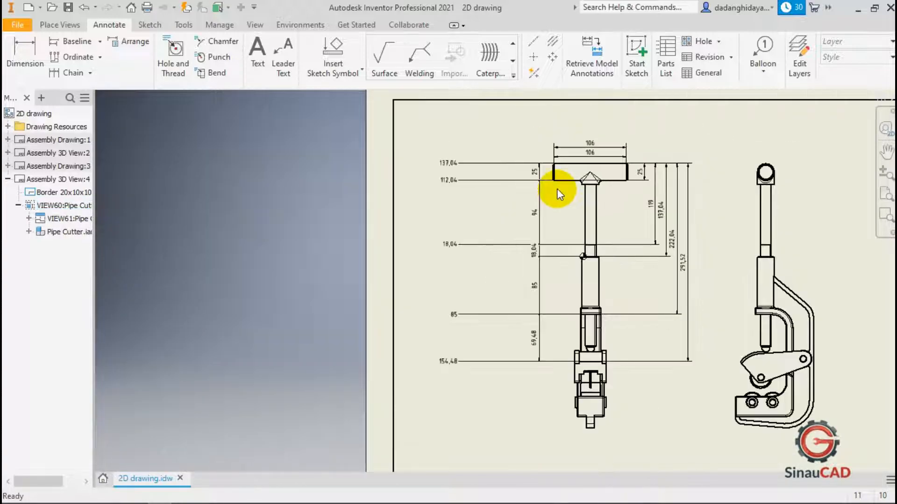
pyautogui.scroll(3, 559, 192)
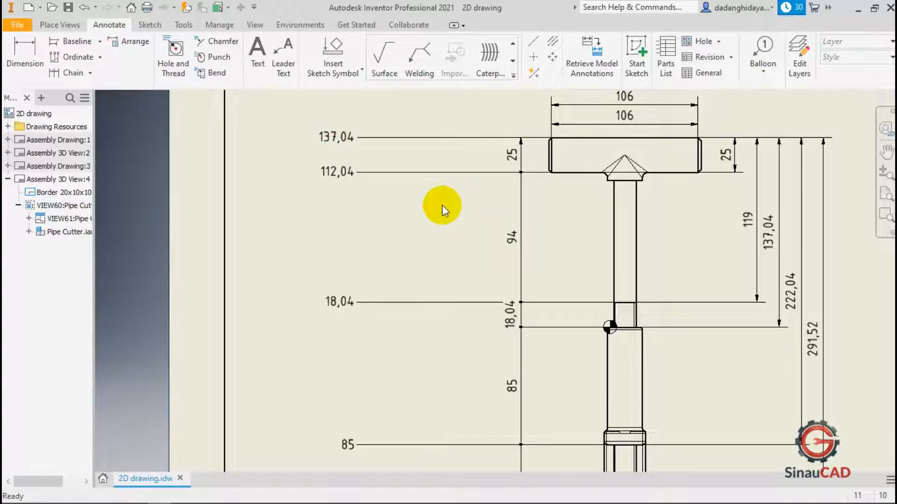
pyautogui.click(423, 207)
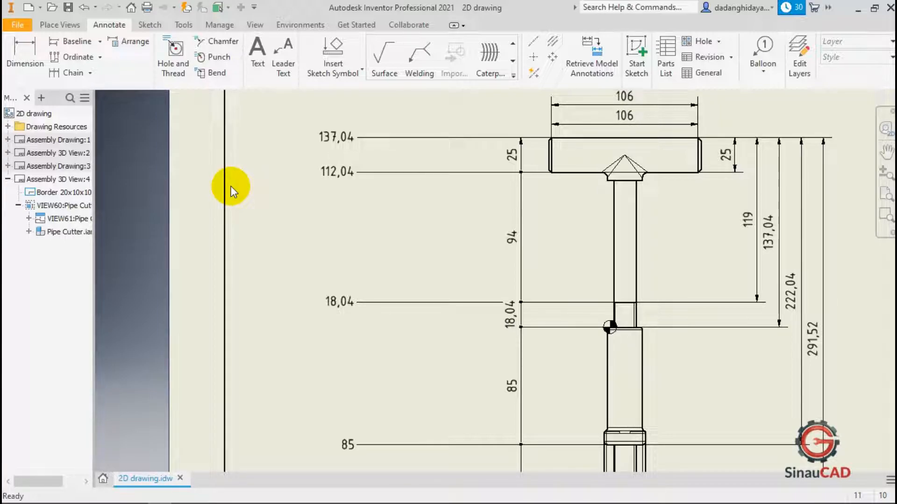
# Try adding a diameter dimension on the shaft's thread section in the side view and relabelling it M16x.
pyautogui.scroll(-3, 290, 224)
pyautogui.scroll(-2, 268, 224)
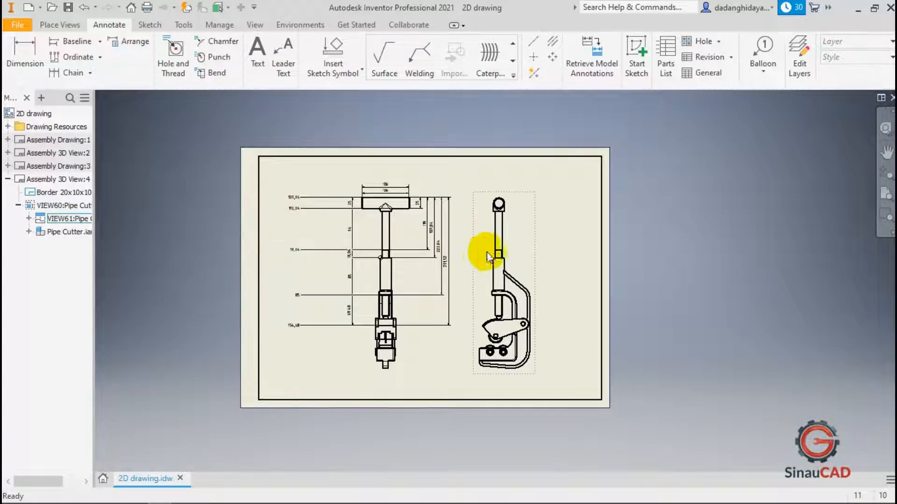
pyautogui.scroll(8, 489, 252)
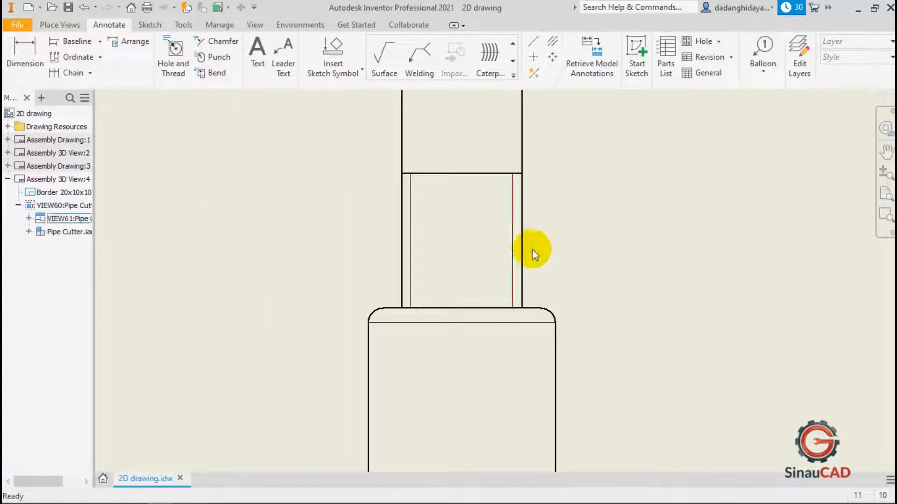
pyautogui.click(27, 64)
pyautogui.click(522, 199)
pyautogui.click(403, 209)
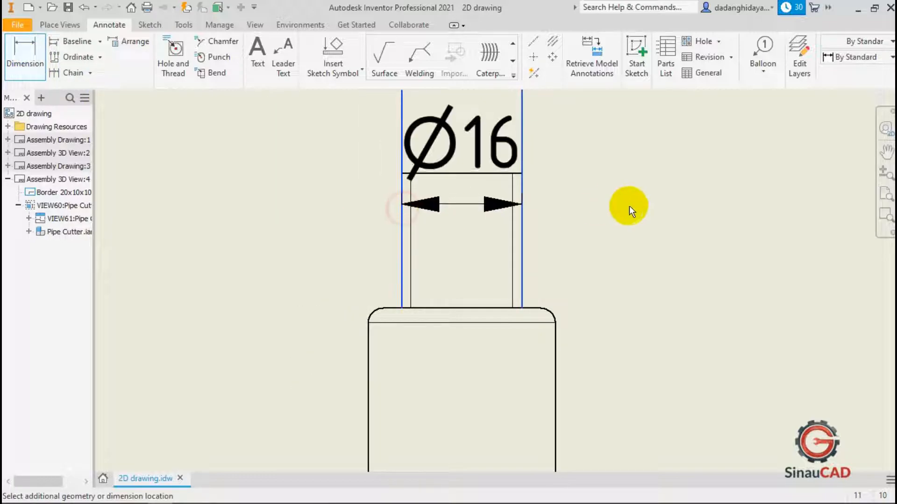
pyautogui.click(592, 214)
pyautogui.doubleClick(459, 135)
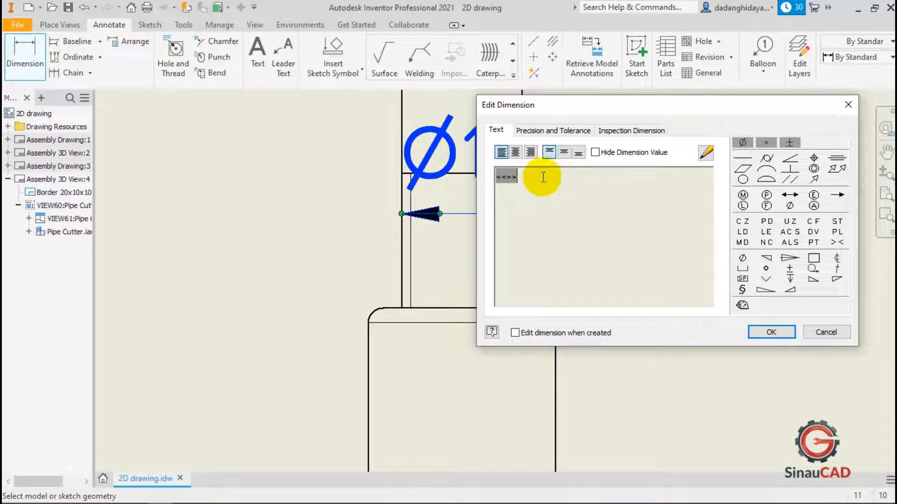
pyautogui.click(595, 152)
pyautogui.click(540, 176)
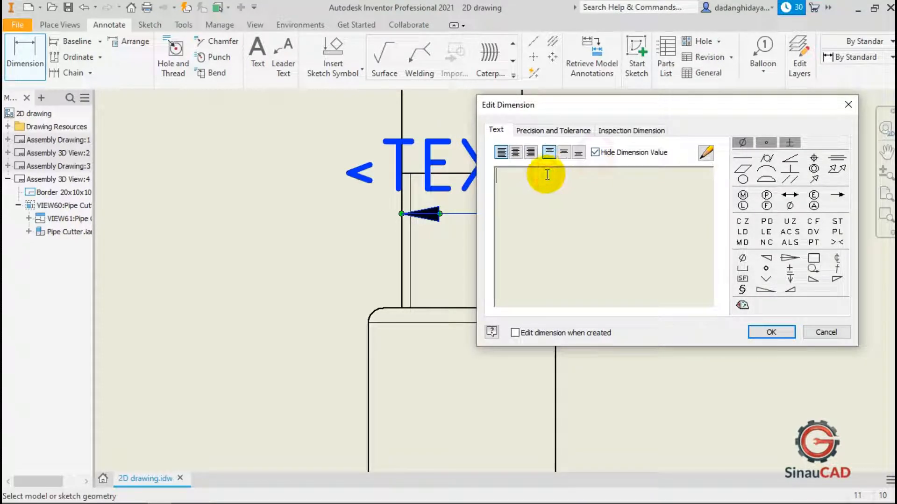
pyautogui.write('M')
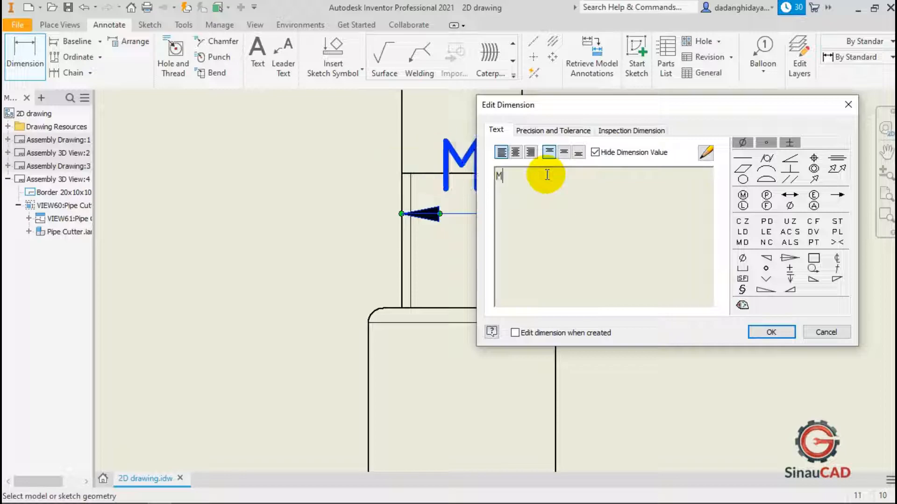
pyautogui.write('16x1')
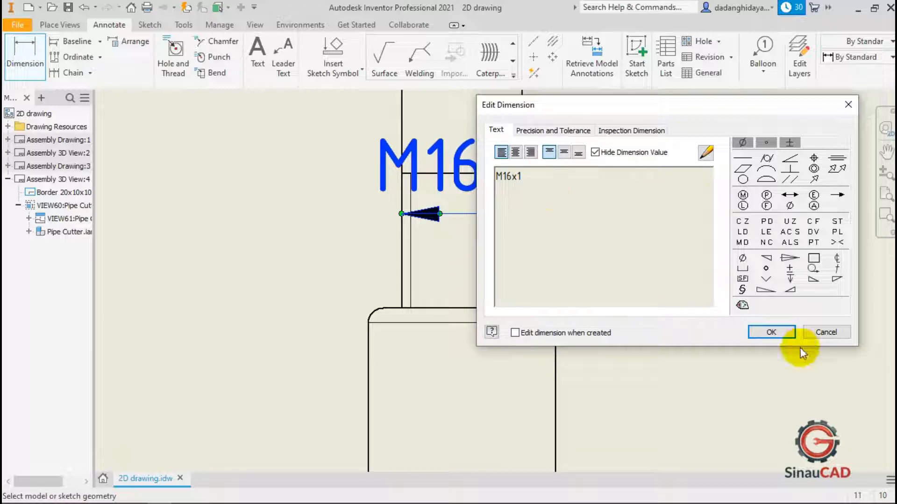
pyautogui.click(825, 332)
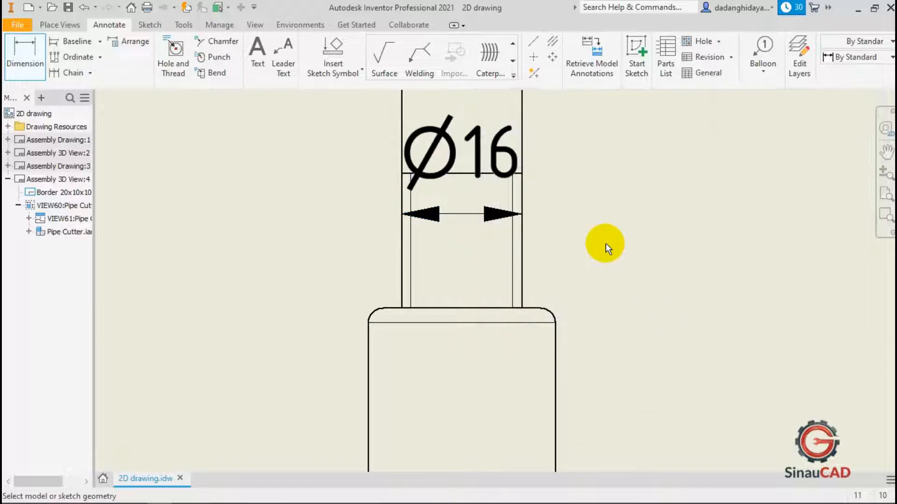
pyautogui.press('Escape')
pyautogui.click(621, 260)
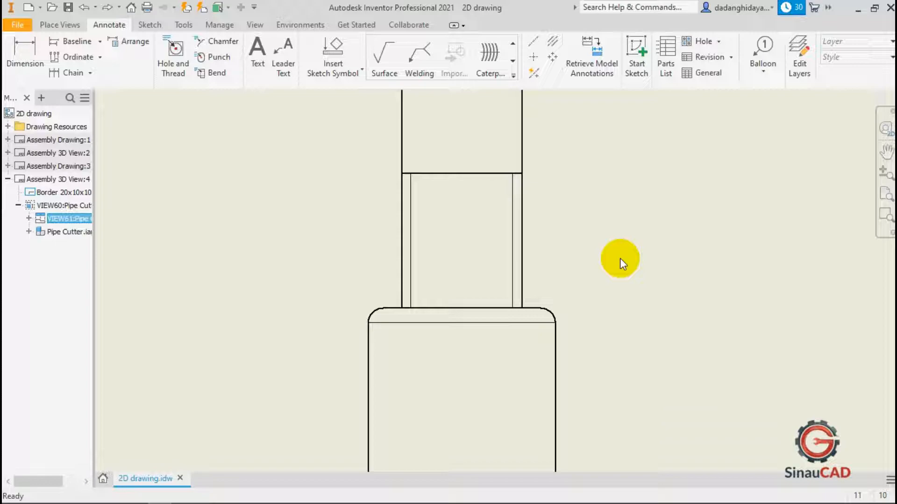
# Add a thread note M16x2 - 6g to the threaded section of the shaft in the side view.
pyautogui.click(184, 71)
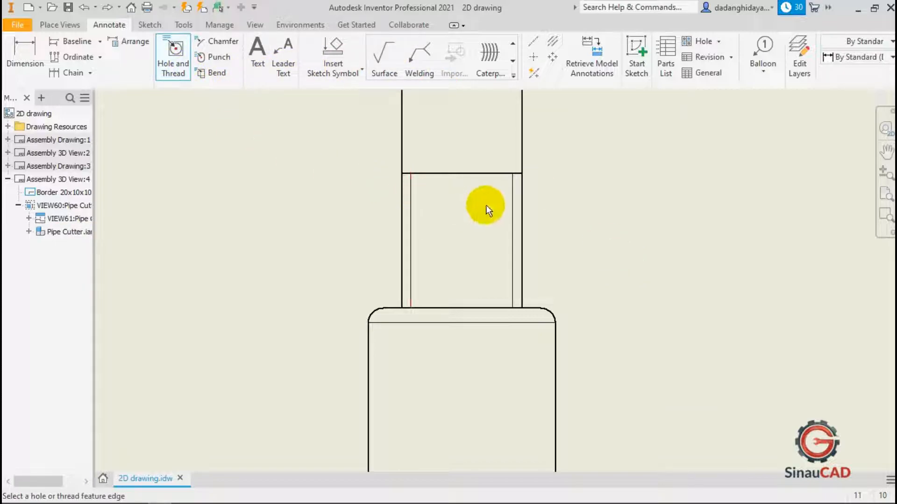
pyautogui.click(512, 213)
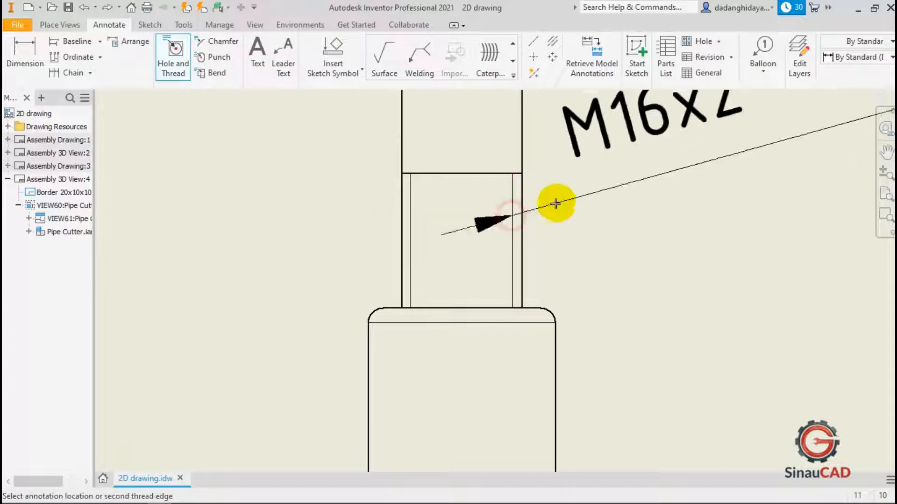
pyautogui.scroll(-3, 540, 210)
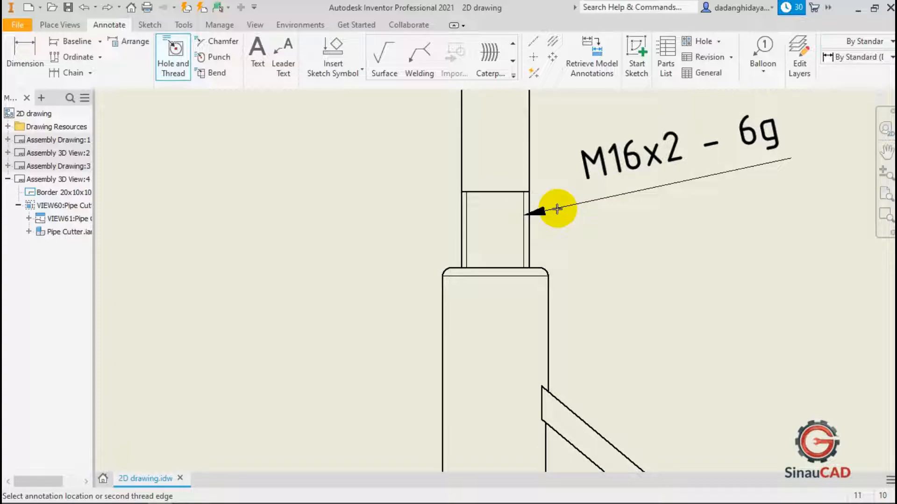
pyautogui.click(570, 166)
pyautogui.scroll(-5, 575, 243)
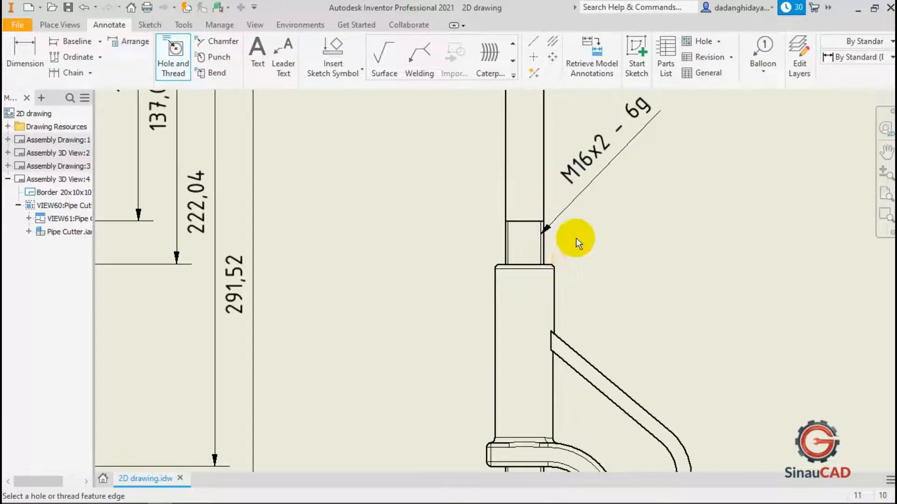
pyautogui.scroll(4, 593, 195)
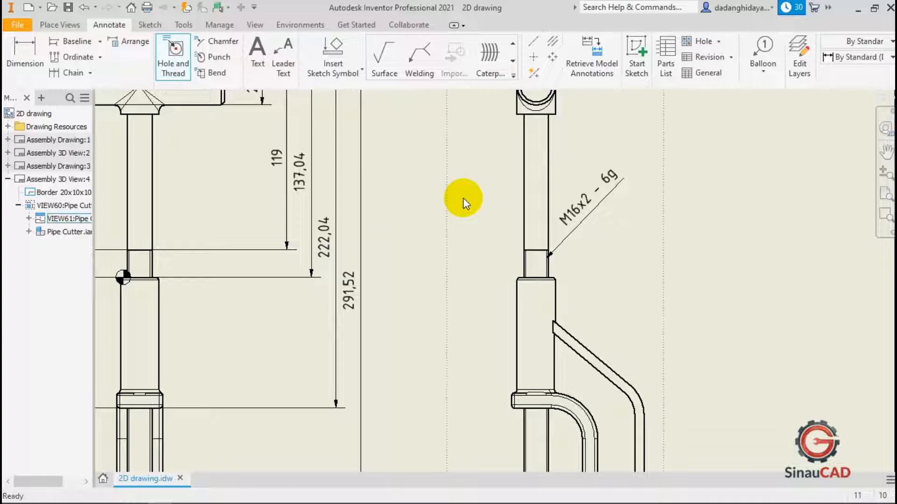
# Add a 2 X 45° chamfer note to the chamfered end of the handle in the front view.
pyautogui.click(216, 42)
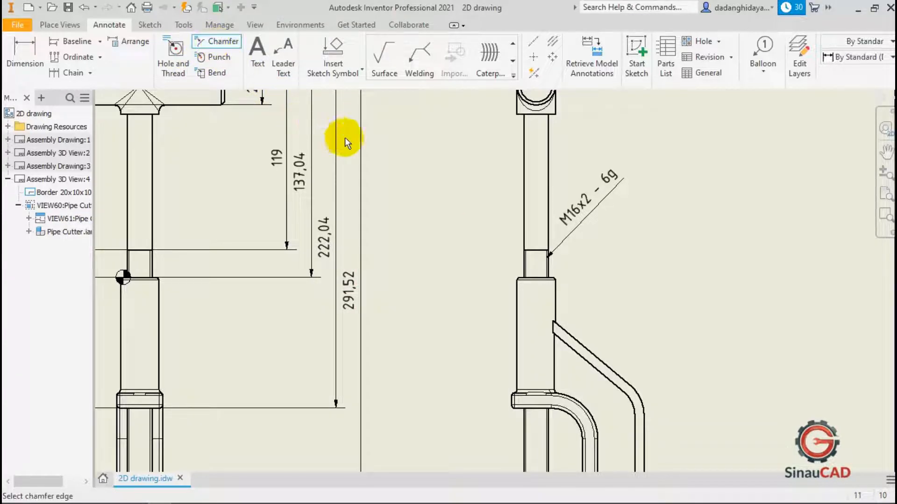
pyautogui.scroll(-3, 427, 246)
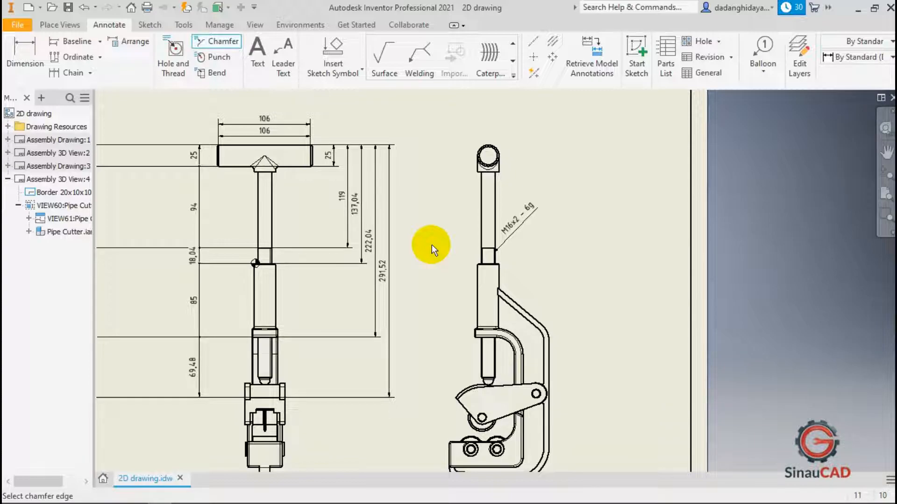
pyautogui.scroll(-3, 447, 274)
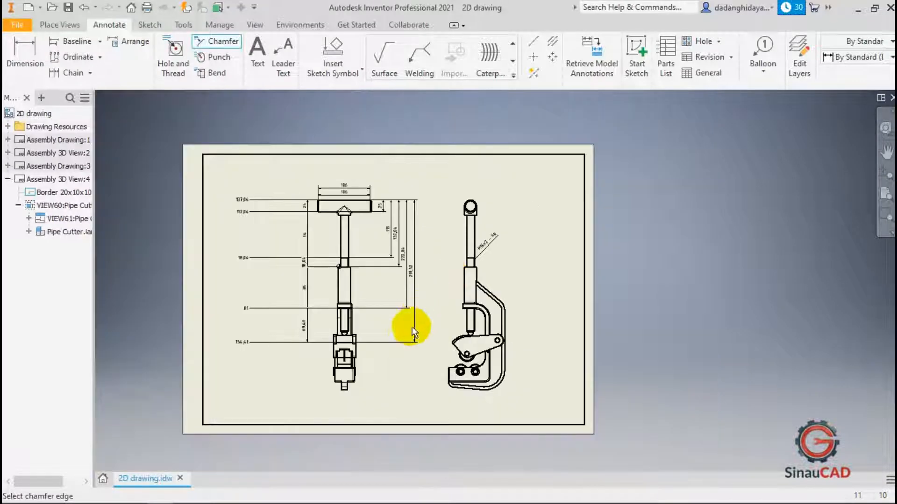
pyautogui.scroll(3, 383, 323)
pyautogui.scroll(-3, 372, 248)
pyautogui.scroll(6, 374, 150)
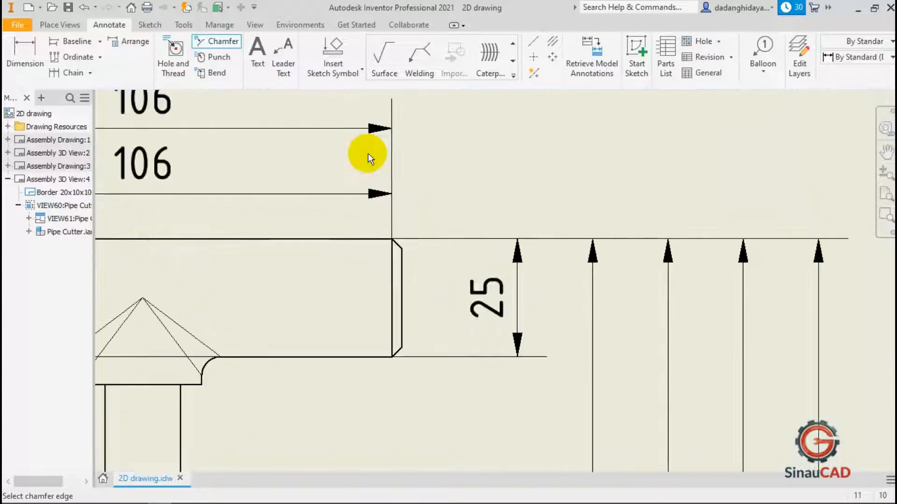
pyautogui.scroll(5, 394, 247)
pyautogui.scroll(-2, 395, 250)
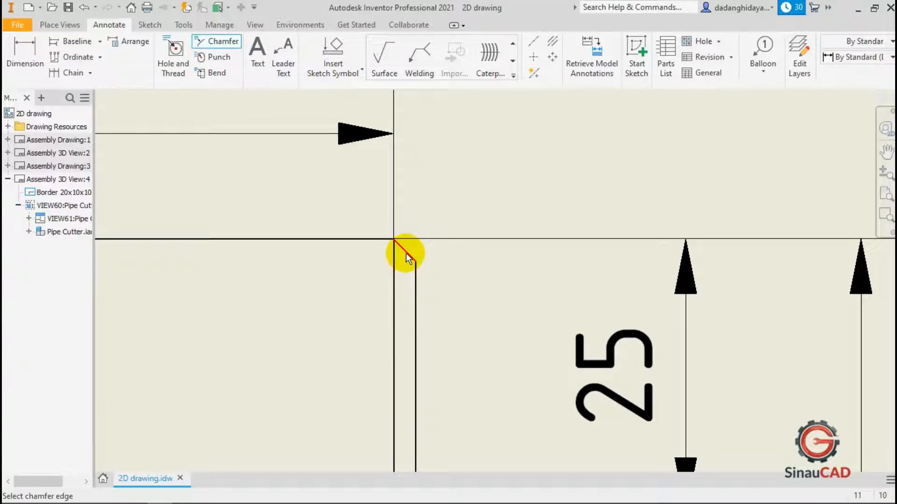
pyautogui.click(406, 256)
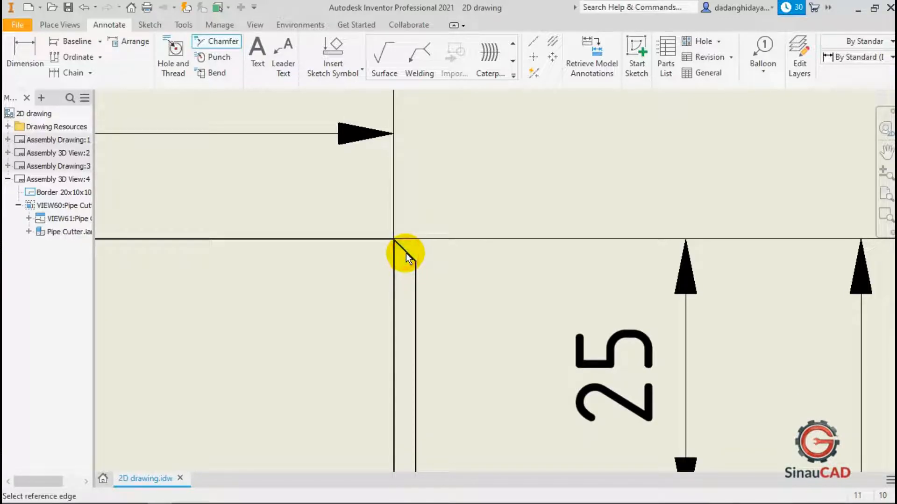
pyautogui.click(415, 280)
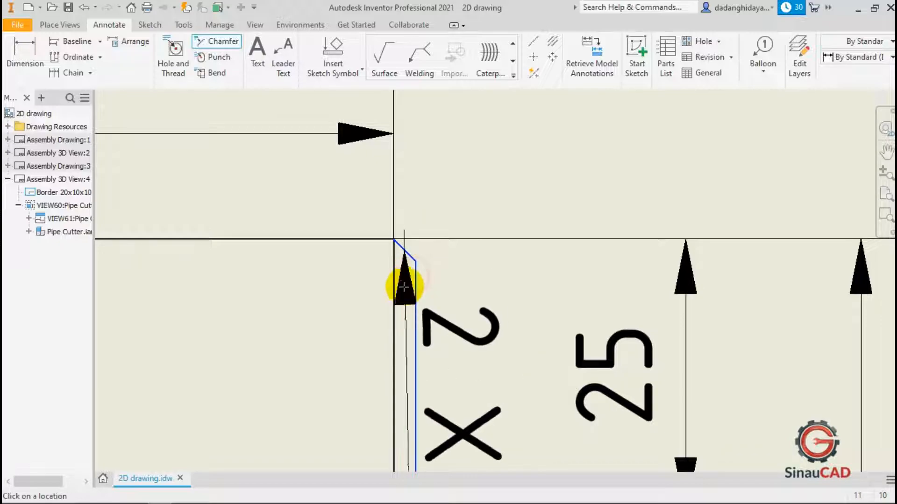
pyautogui.scroll(-3, 403, 283)
pyautogui.scroll(-2, 452, 222)
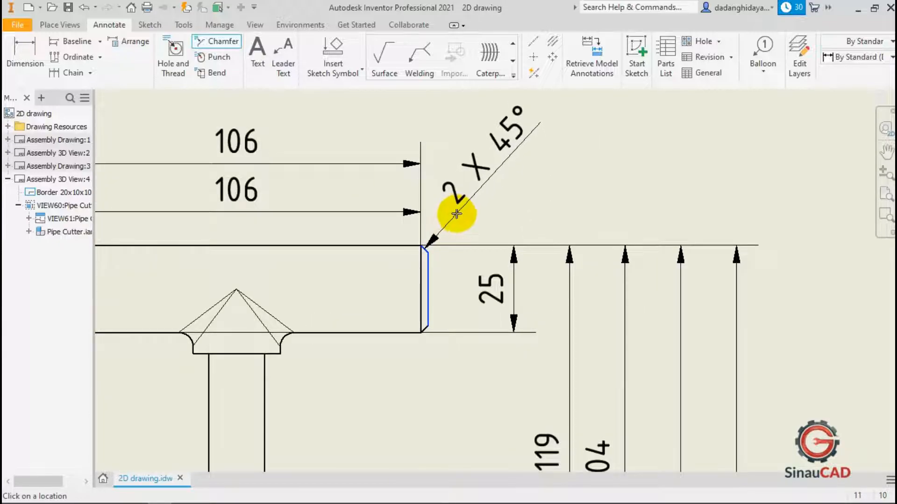
pyautogui.click(469, 208)
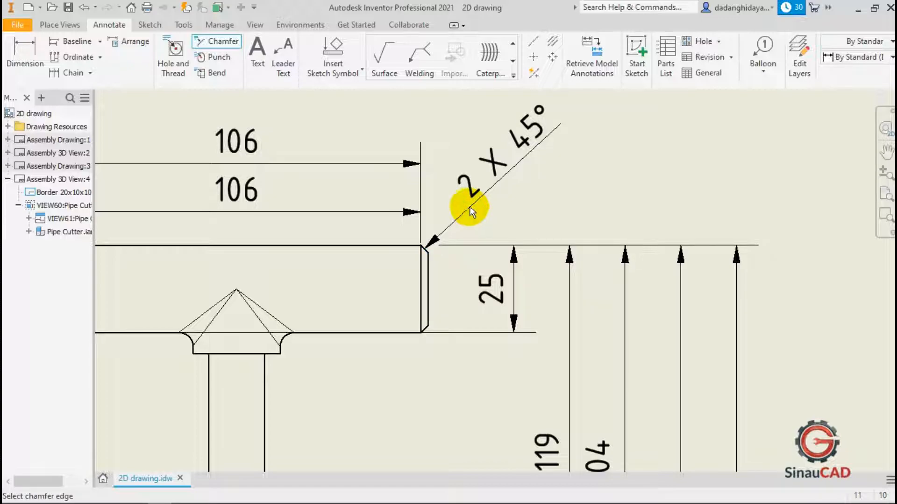
pyautogui.press('Escape')
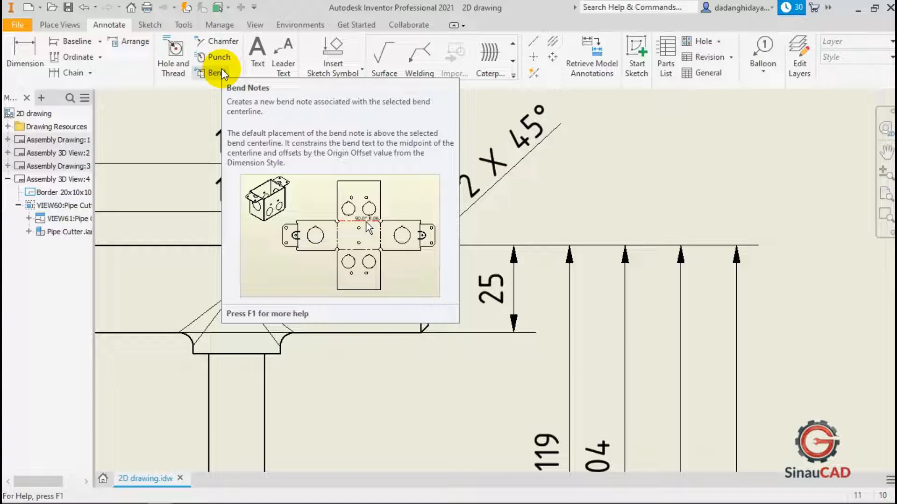
# Place a text note reading "Sinau CAD" above the handle in the front view and nudge it slightly upward.
pyautogui.click(323, 124)
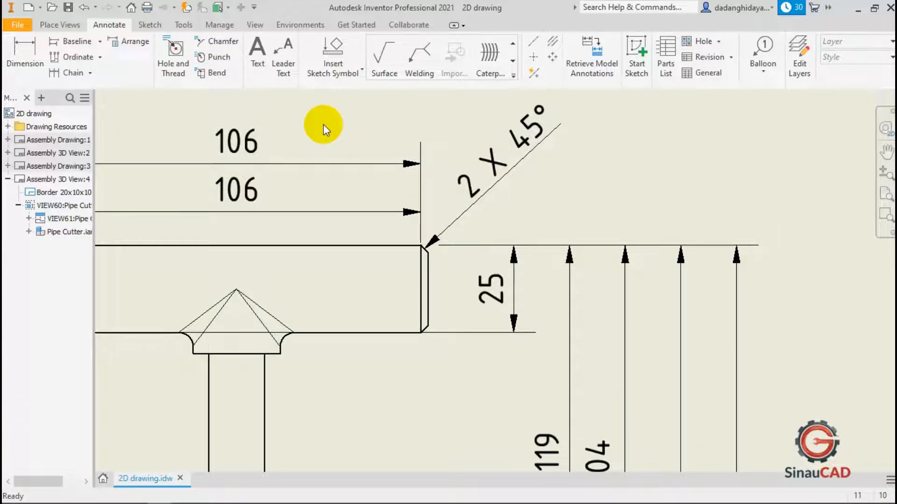
pyautogui.click(257, 51)
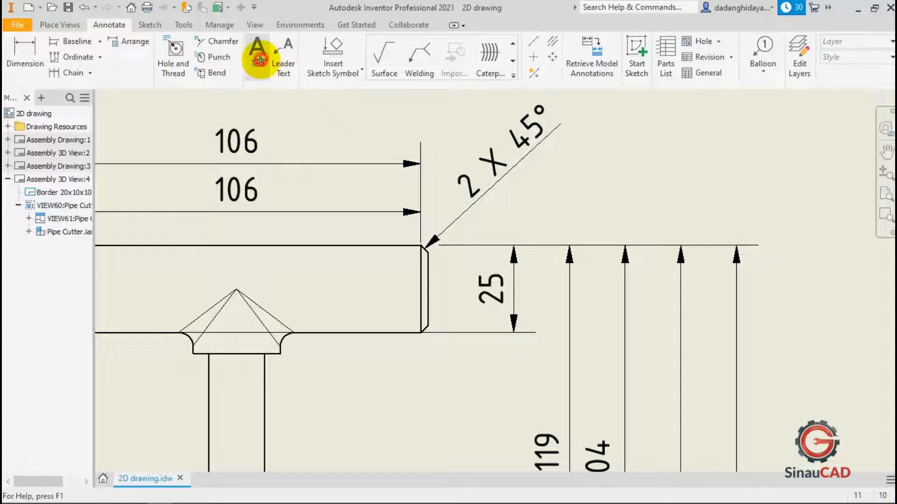
pyautogui.scroll(-4, 461, 245)
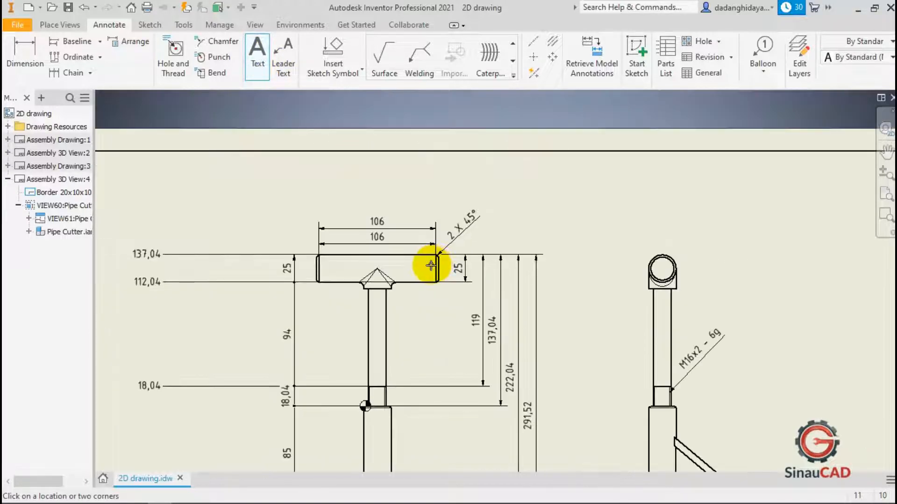
pyautogui.scroll(2, 513, 190)
pyautogui.click(513, 189)
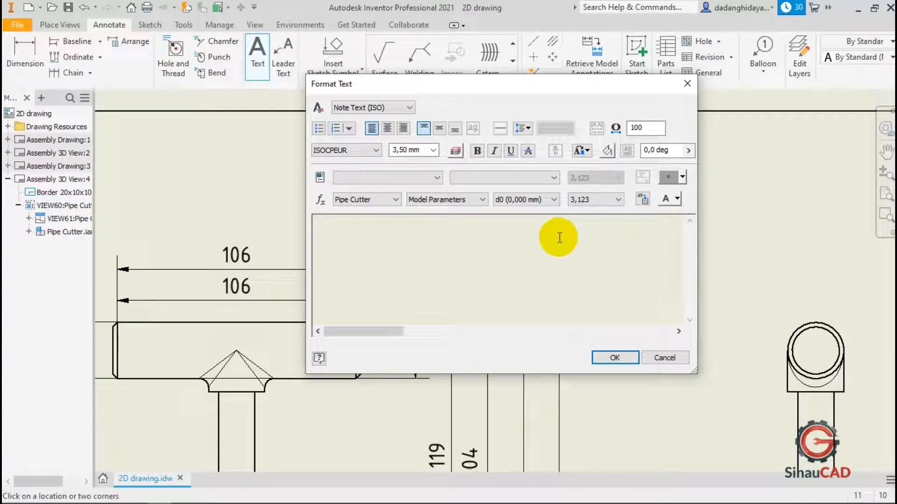
pyautogui.write('Sinau CAD')
pyautogui.click(622, 358)
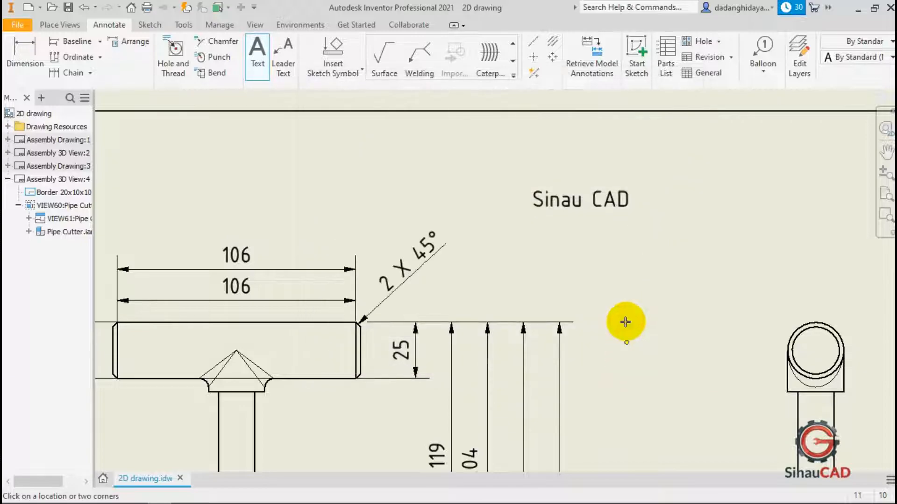
pyautogui.moveTo(601, 200); pyautogui.dragTo(608, 188)
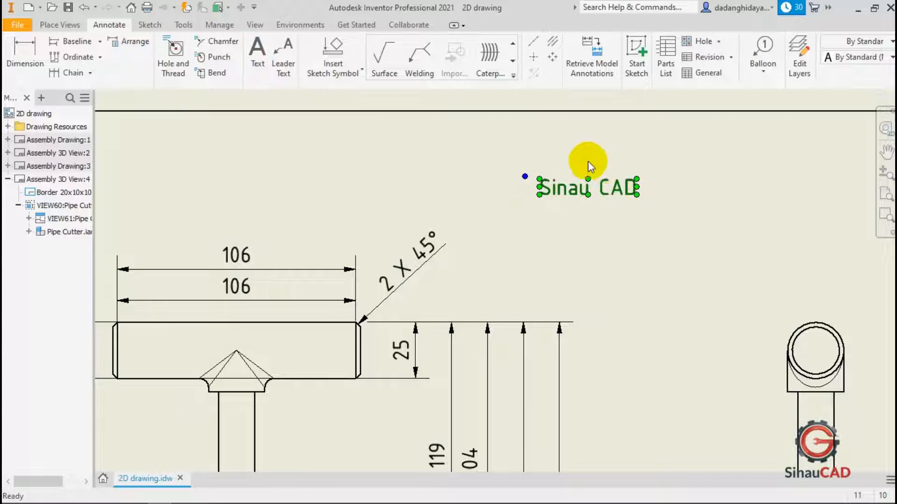
pyautogui.click(560, 155)
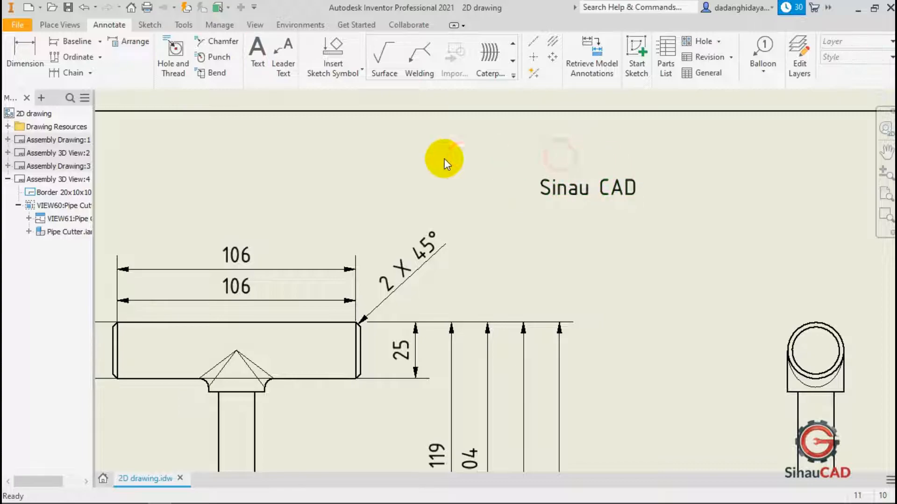
# Add a leader note "Tangent" pointing to the pushing rod's rounded tip where it meets the cutter lever in the side view.
pyautogui.click(278, 67)
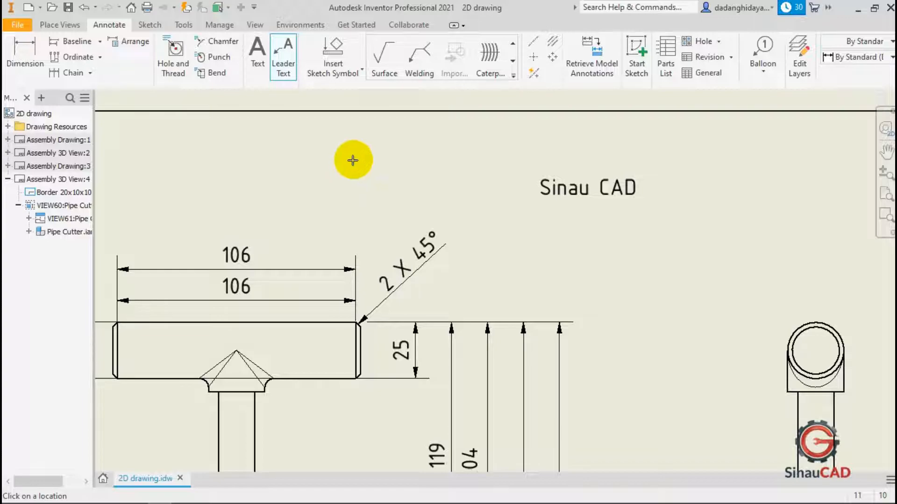
pyautogui.scroll(-5, 359, 169)
pyautogui.scroll(4, 495, 402)
pyautogui.scroll(4, 503, 411)
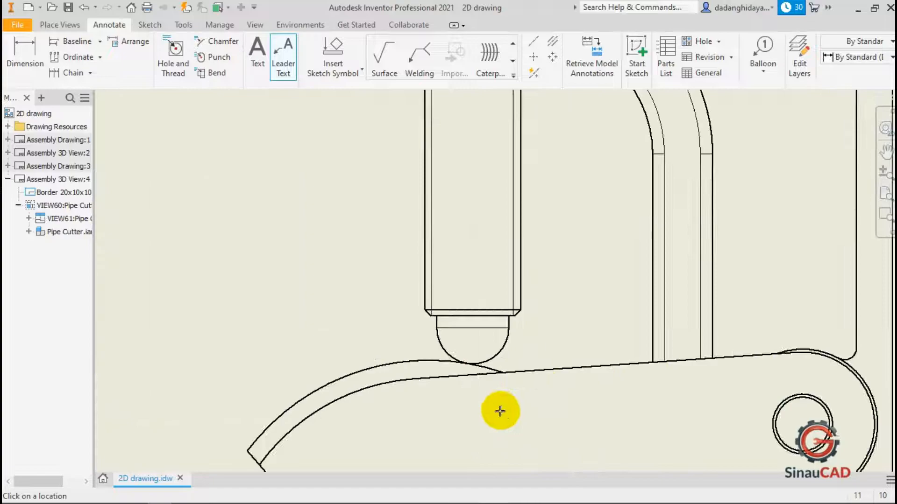
pyautogui.scroll(-3, 472, 366)
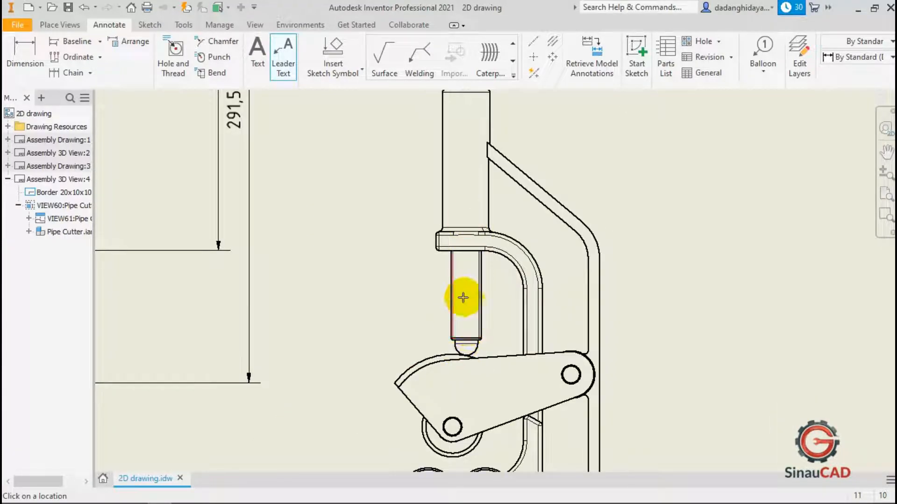
pyautogui.scroll(3, 467, 356)
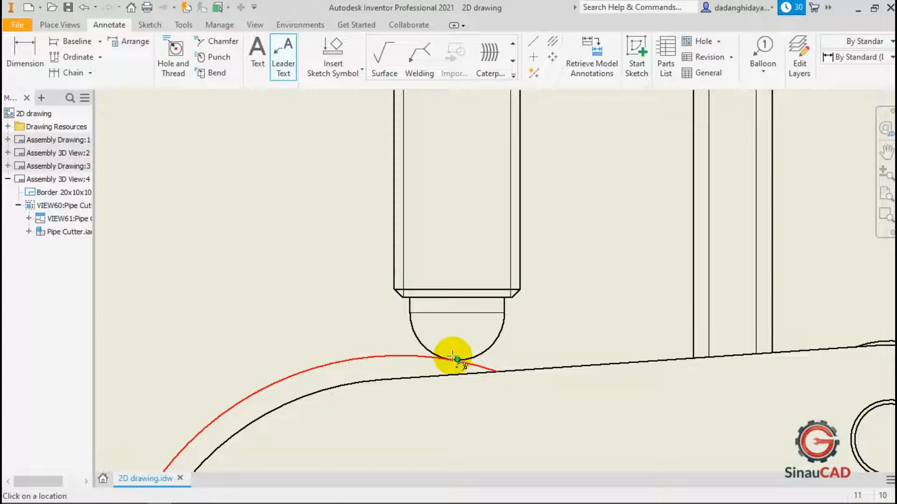
pyautogui.click(454, 358)
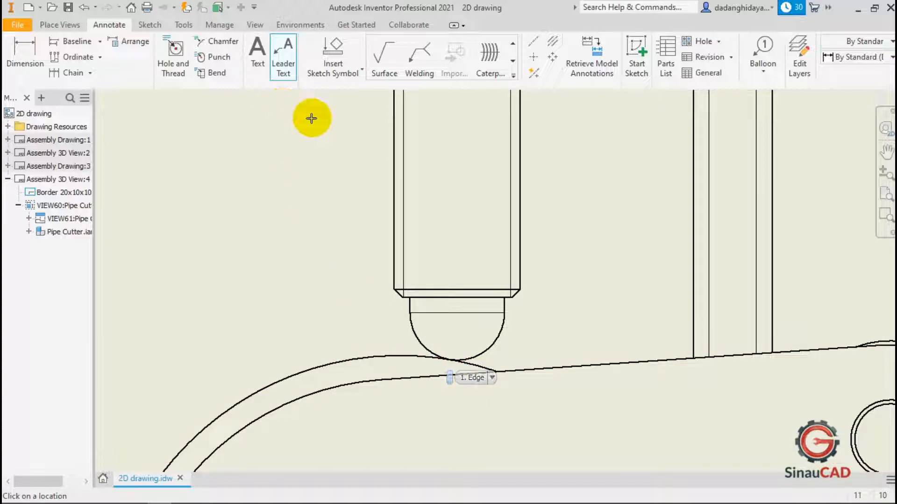
pyautogui.click(283, 54)
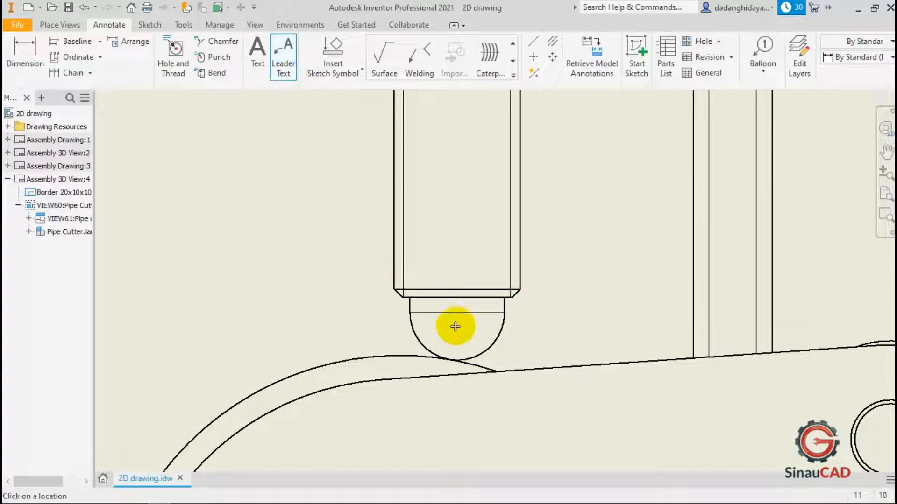
pyautogui.scroll(2, 441, 356)
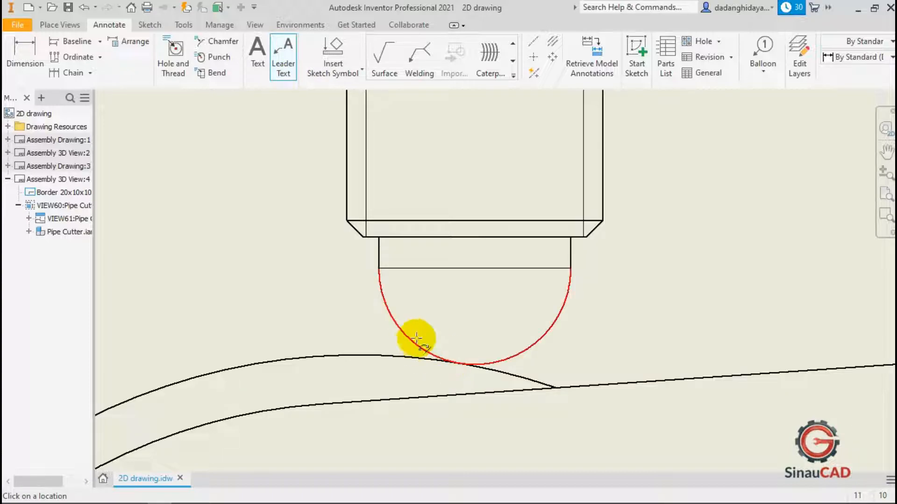
pyautogui.click(428, 353)
pyautogui.scroll(-2, 425, 310)
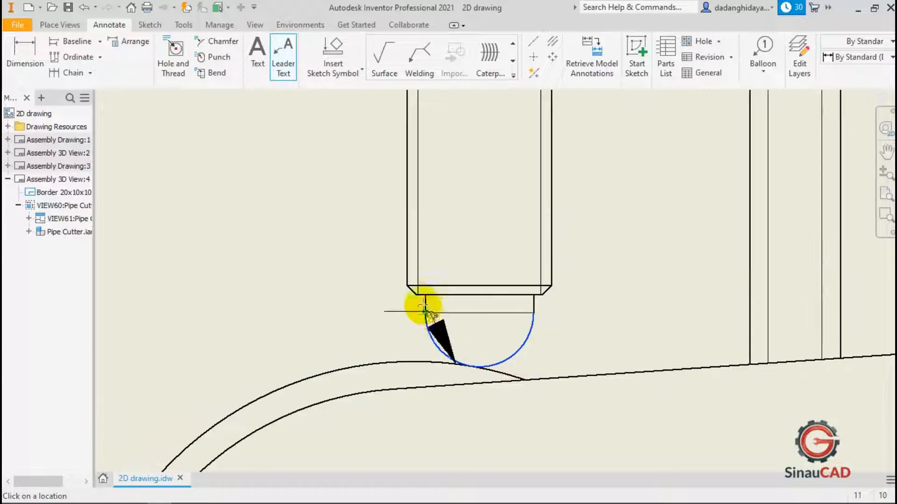
pyautogui.scroll(-3, 415, 232)
pyautogui.scroll(4, 416, 206)
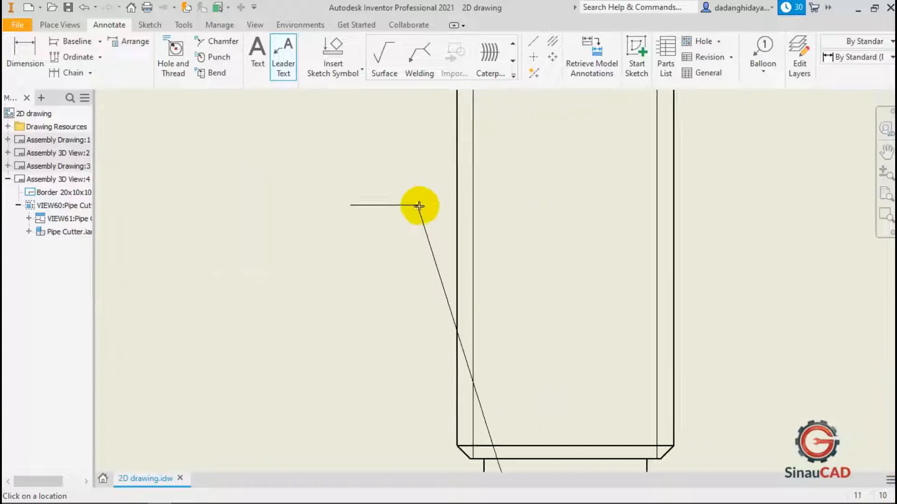
pyautogui.click(442, 193)
pyautogui.rightClick(384, 209)
pyautogui.click(440, 212)
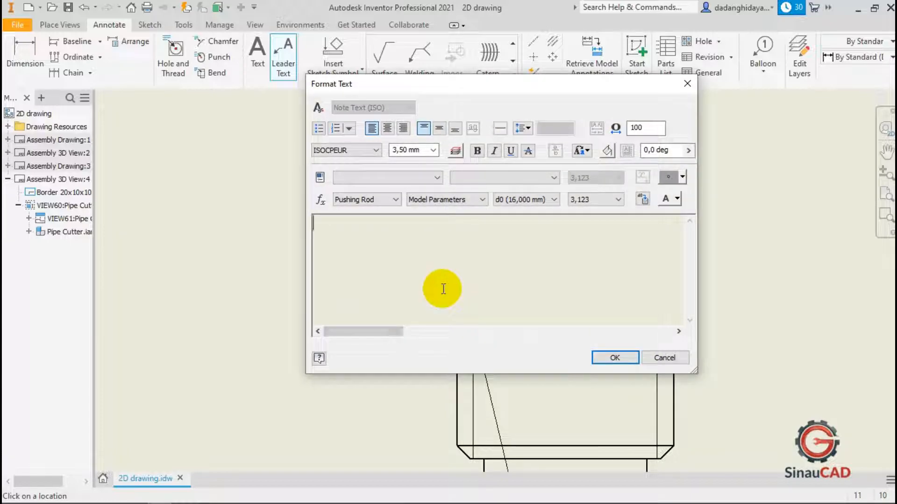
pyautogui.write('Tangent')
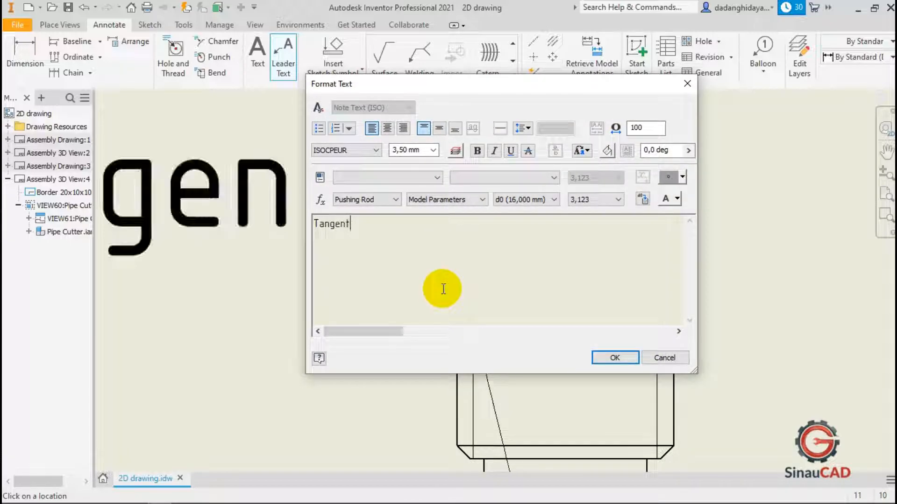
pyautogui.click(606, 355)
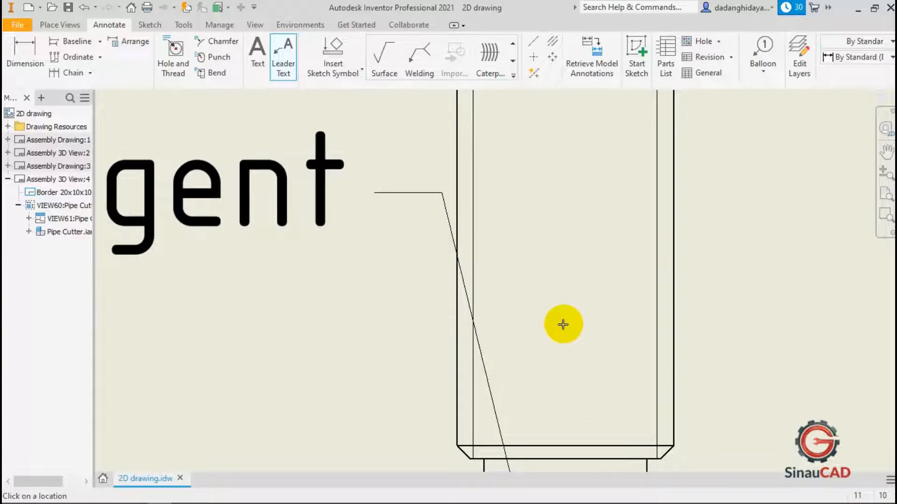
pyautogui.press('Escape')
pyautogui.scroll(-5, 545, 324)
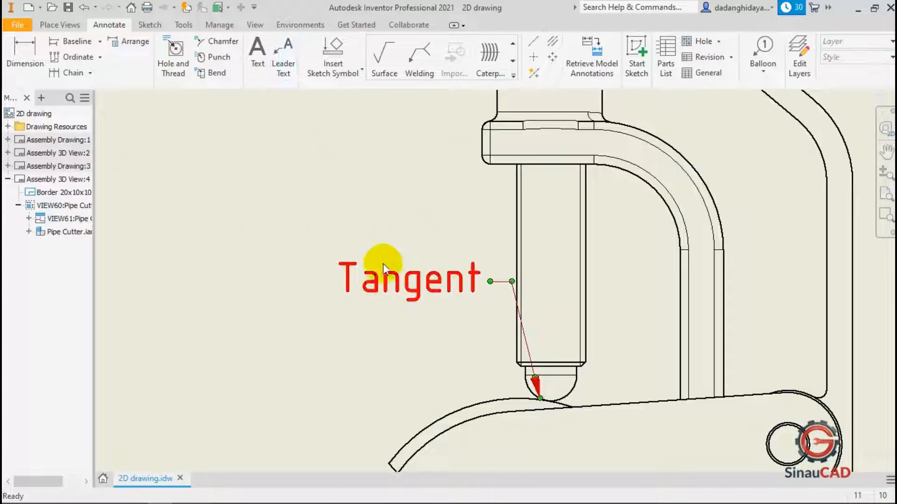
pyautogui.scroll(-3, 424, 410)
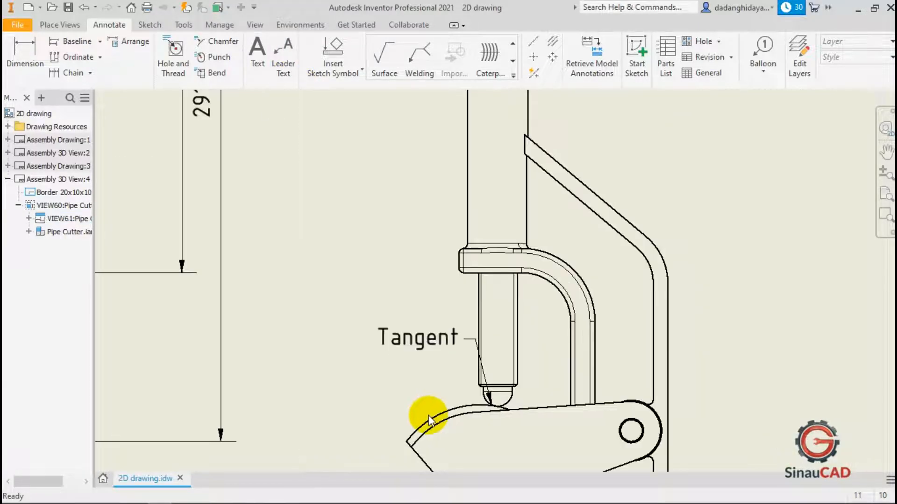
pyautogui.scroll(-2, 503, 413)
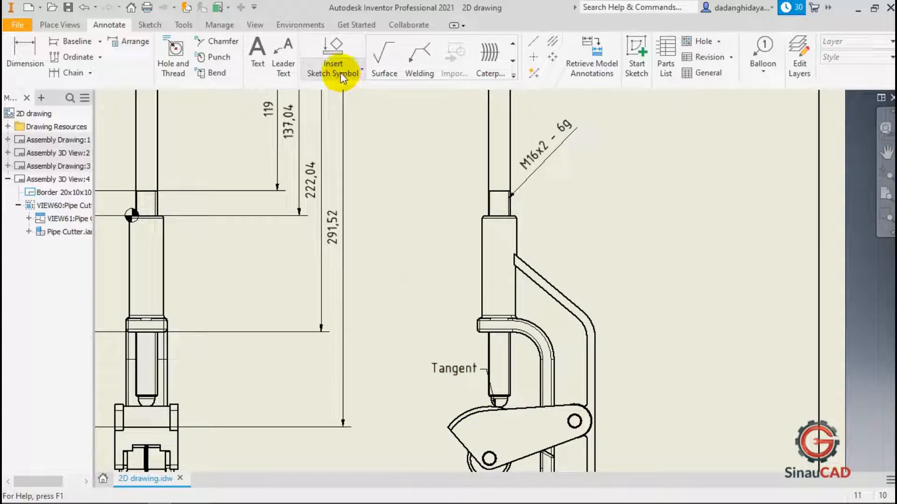
pyautogui.click(513, 74)
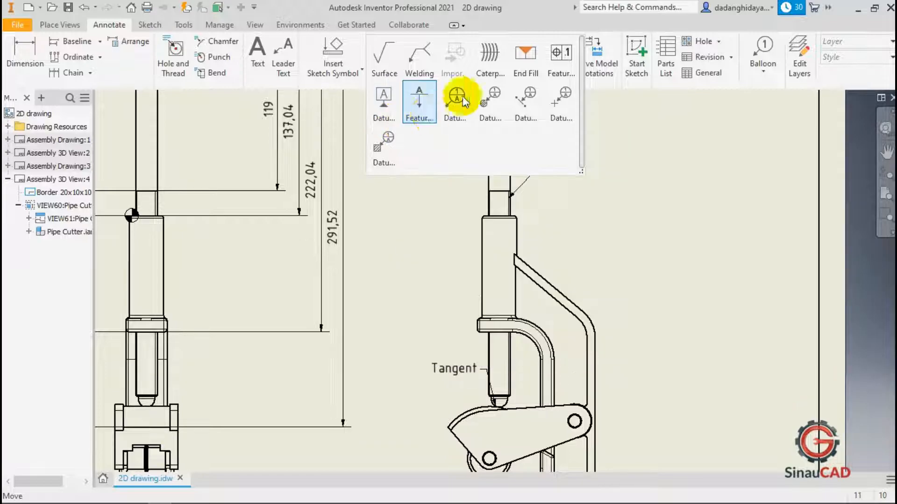
pyautogui.click(623, 159)
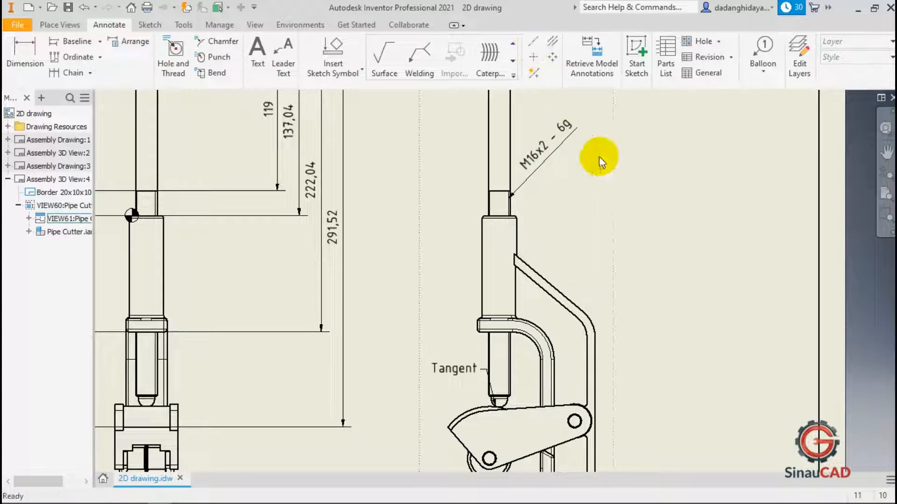
pyautogui.scroll(-5, 624, 204)
pyautogui.scroll(4, 531, 99)
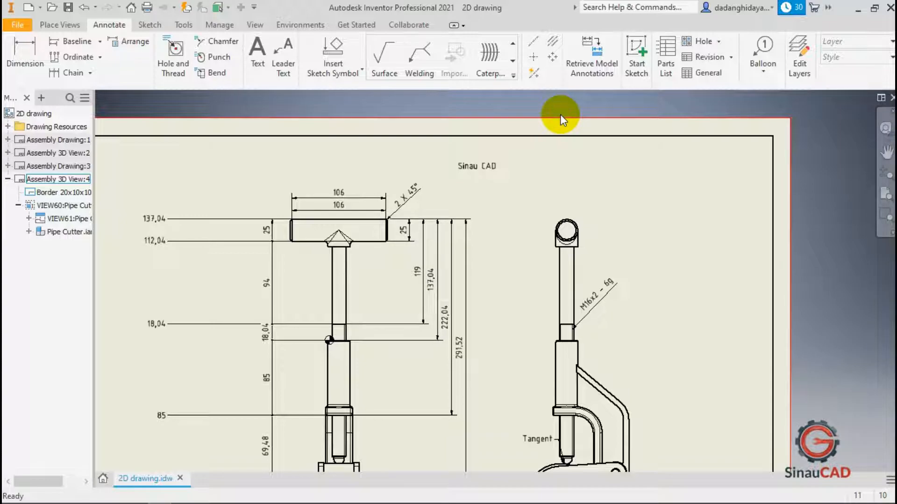
# Draw a horizontal centerline through the handle between its two end edges in the front view.
pyautogui.click(531, 45)
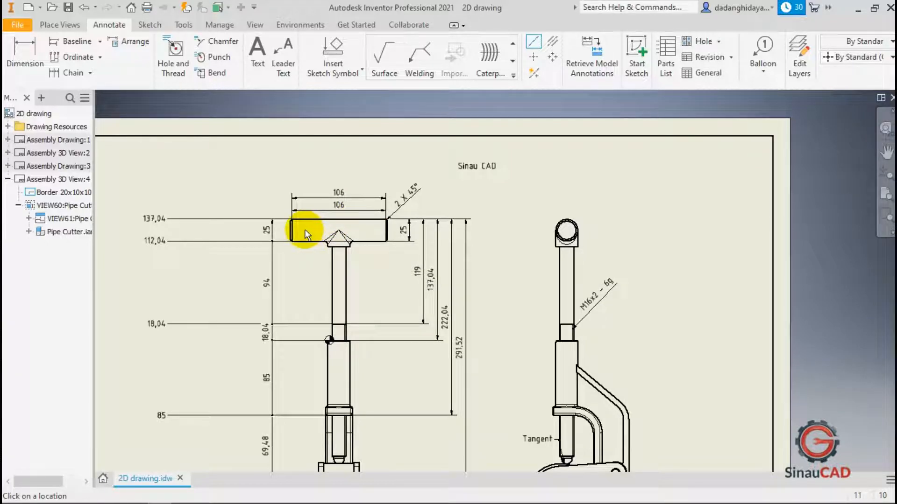
pyautogui.scroll(5, 305, 233)
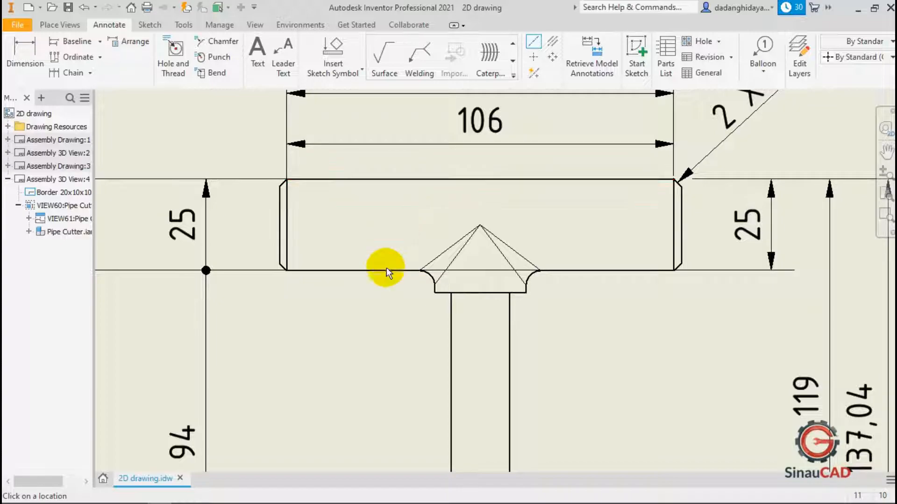
pyautogui.click(286, 223)
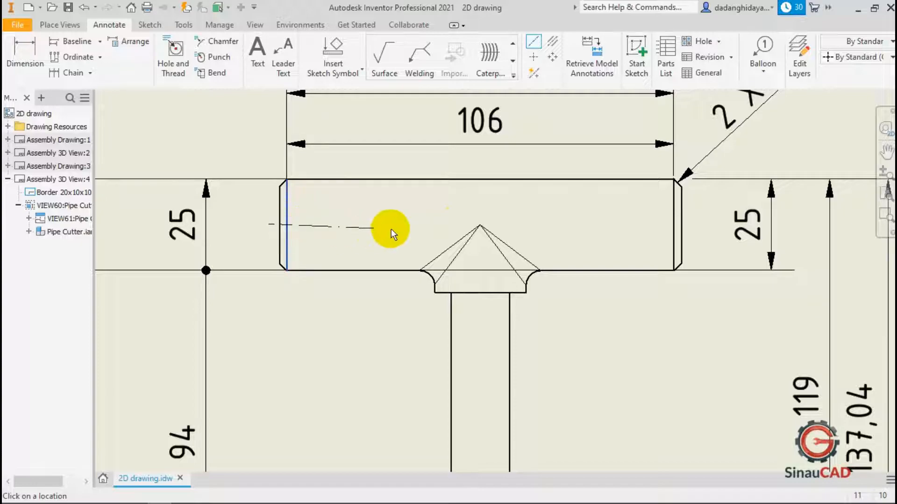
pyautogui.click(673, 224)
pyautogui.rightClick(707, 220)
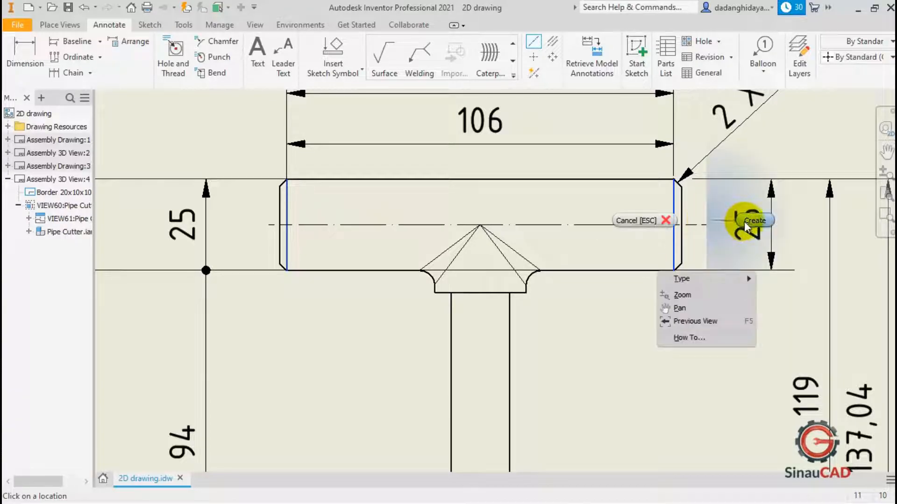
pyautogui.click(746, 220)
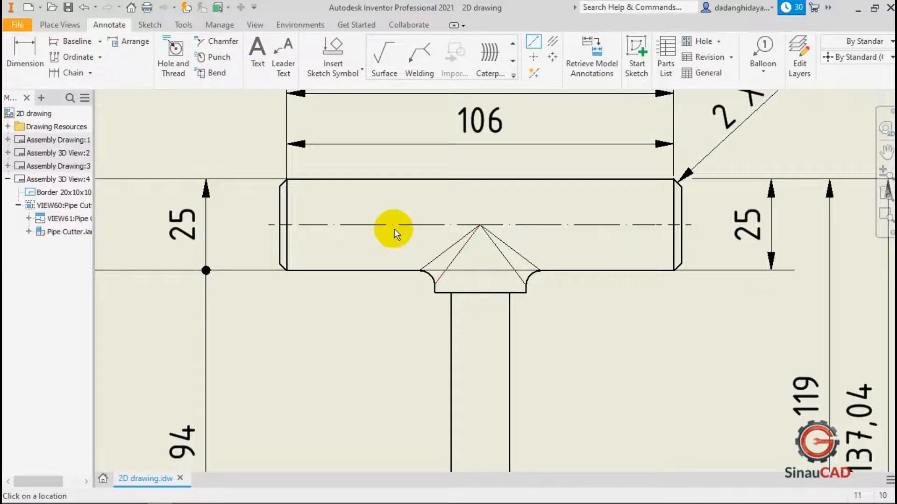
# Add a bisector centerline along the shaft between its two side edges in the front view.
pyautogui.scroll(-3, 481, 205)
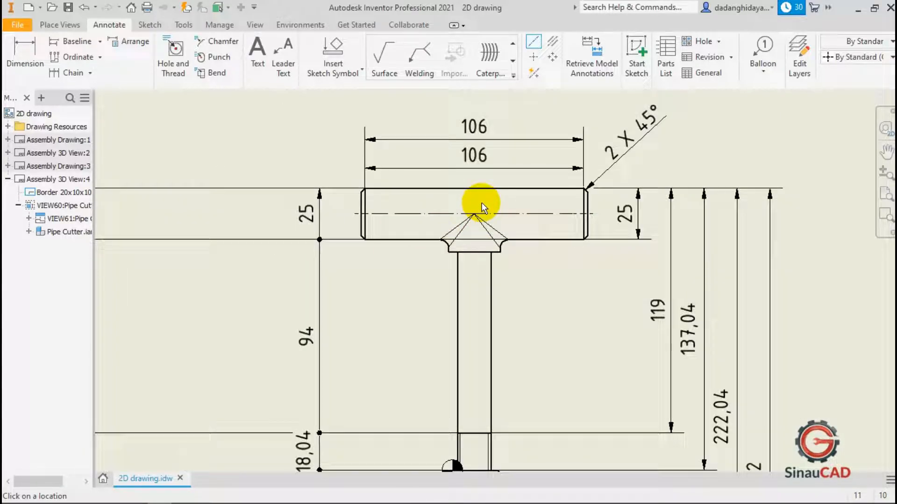
pyautogui.click(550, 44)
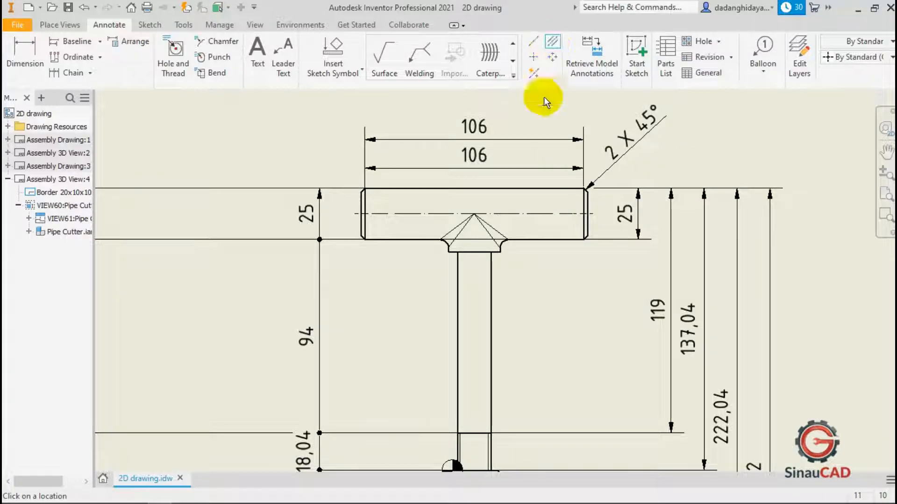
pyautogui.scroll(3, 491, 296)
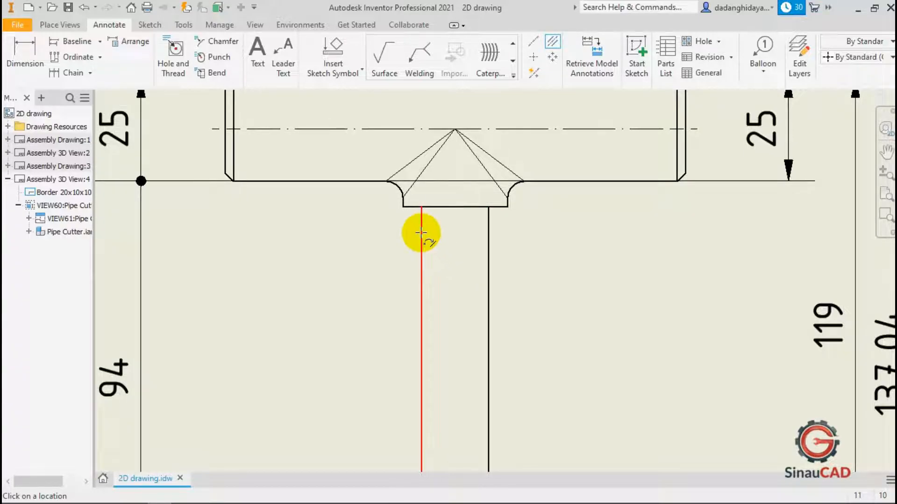
pyautogui.click(421, 233)
pyautogui.click(488, 237)
pyautogui.scroll(3, 481, 230)
pyautogui.scroll(2, 464, 274)
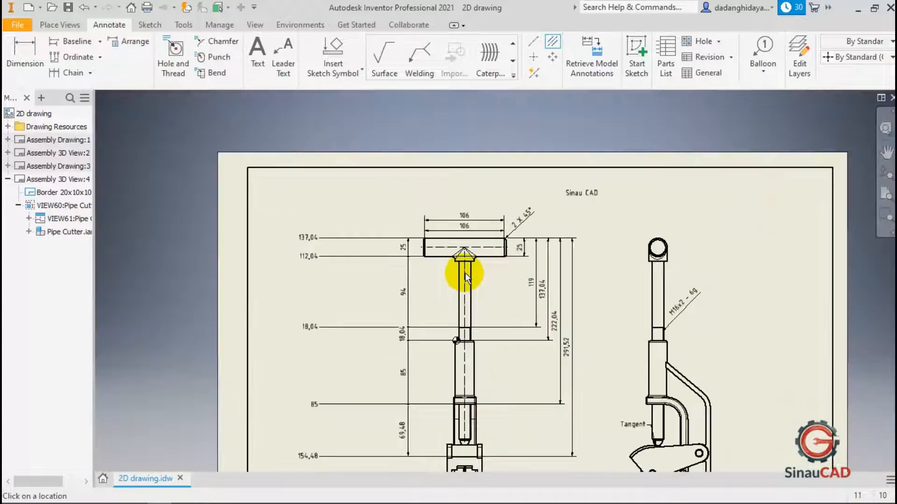
pyautogui.scroll(1, 458, 280)
pyautogui.scroll(-4, 456, 299)
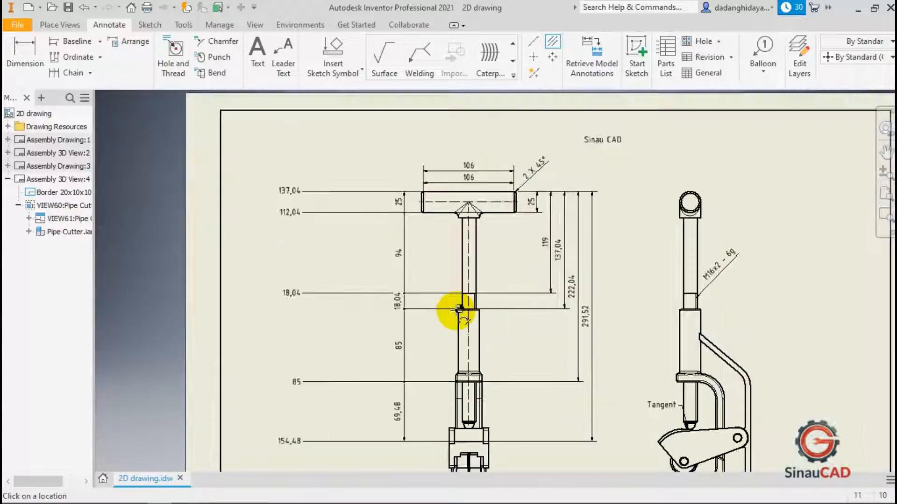
pyautogui.scroll(-2, 486, 215)
pyautogui.scroll(-1, 477, 176)
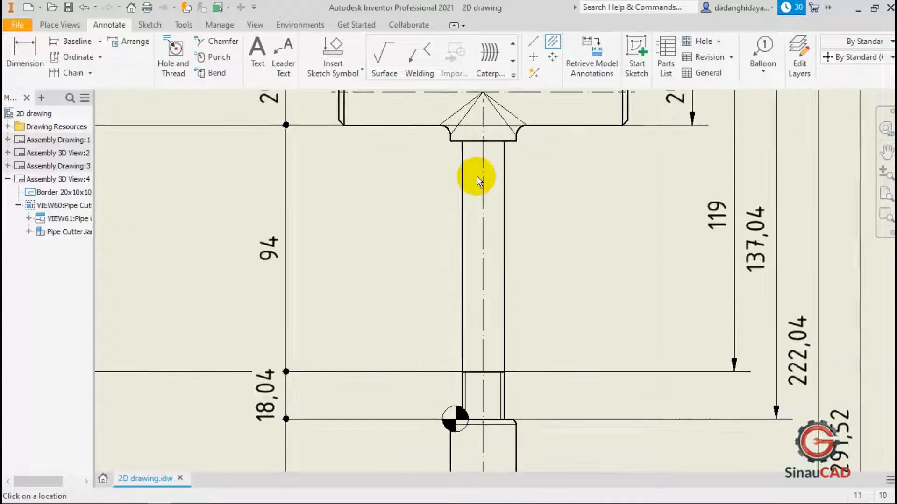
pyautogui.scroll(2, 484, 184)
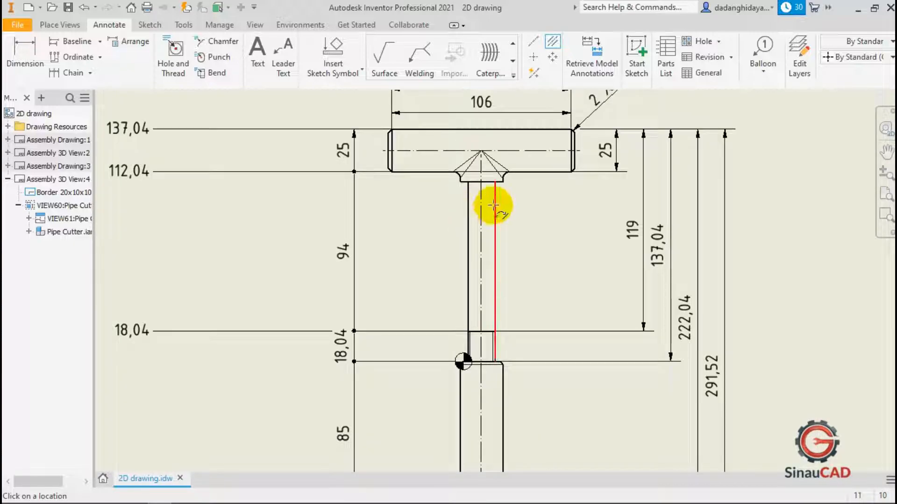
pyautogui.scroll(3, 492, 203)
pyautogui.scroll(-4, 488, 314)
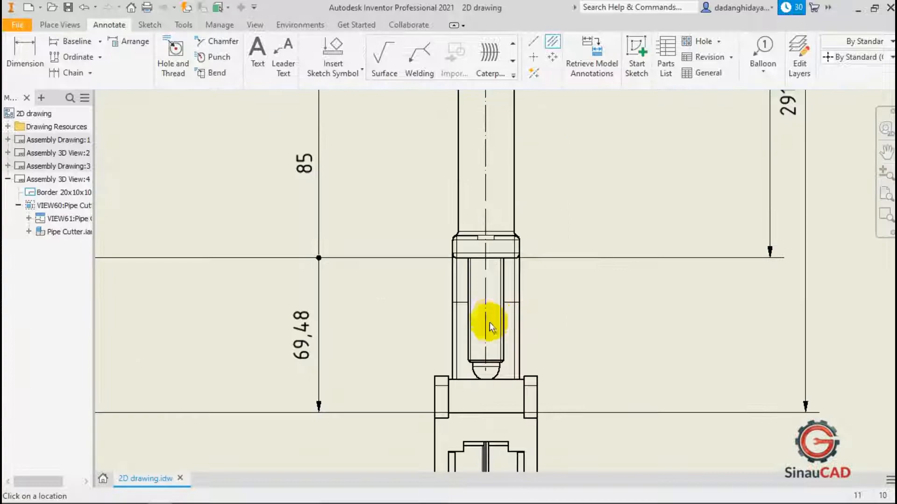
pyautogui.rightClick(576, 148)
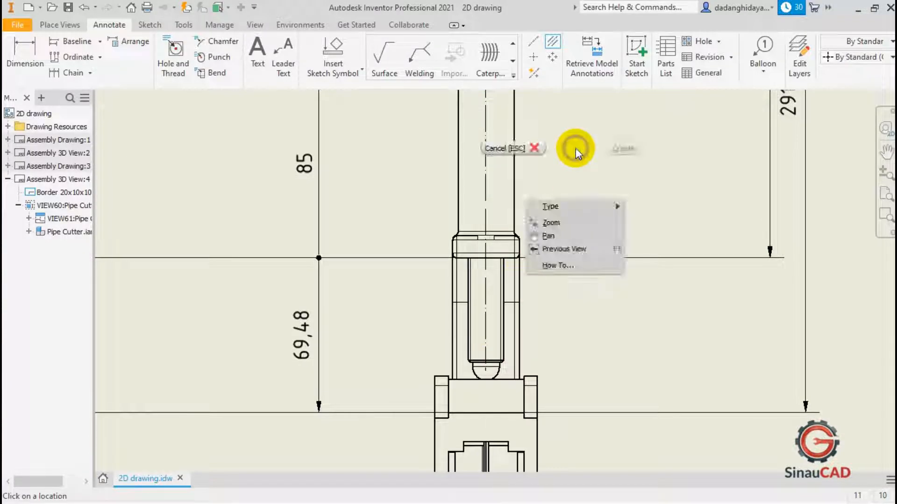
pyautogui.click(520, 147)
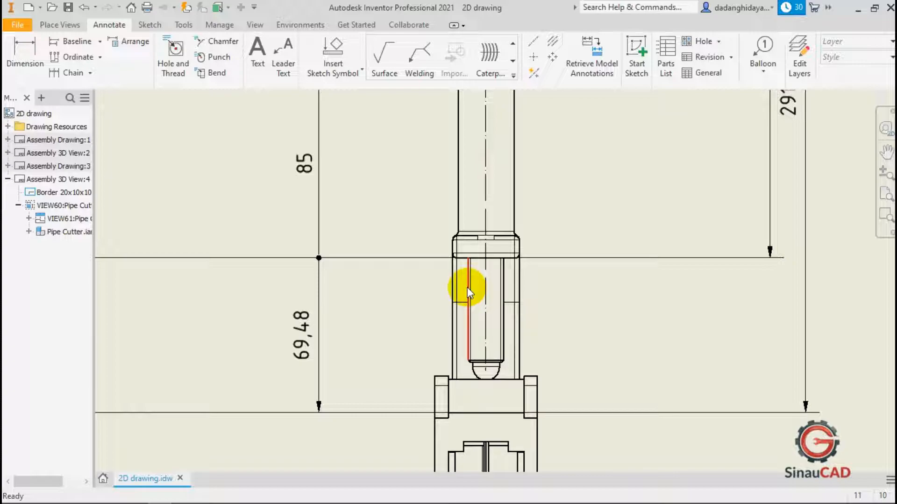
# Add center marks to the top ring, the lever's two pivot holes and both rollers in the side view.
pyautogui.scroll(5, 469, 250)
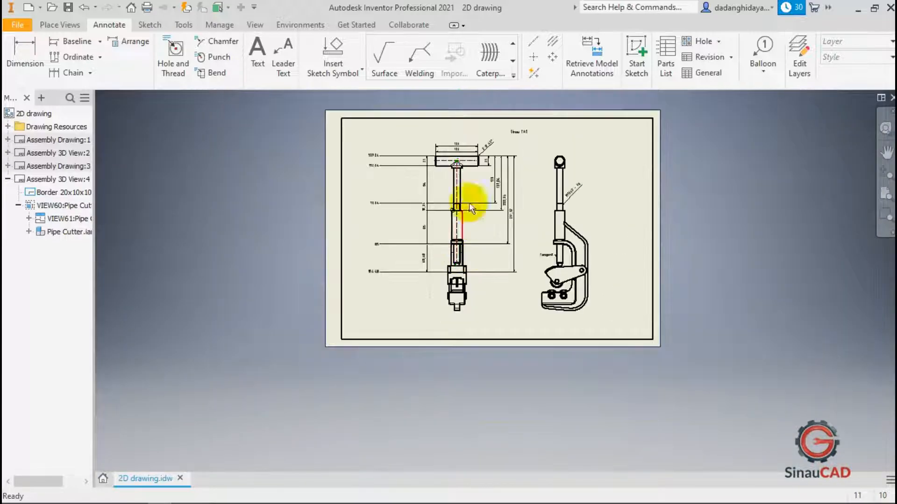
pyautogui.scroll(-3, 469, 203)
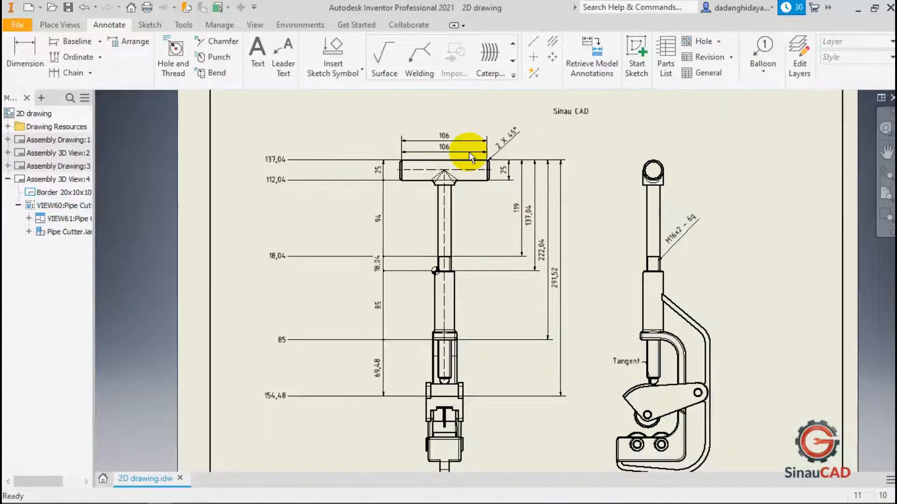
pyautogui.click(529, 59)
pyautogui.scroll(-4, 650, 132)
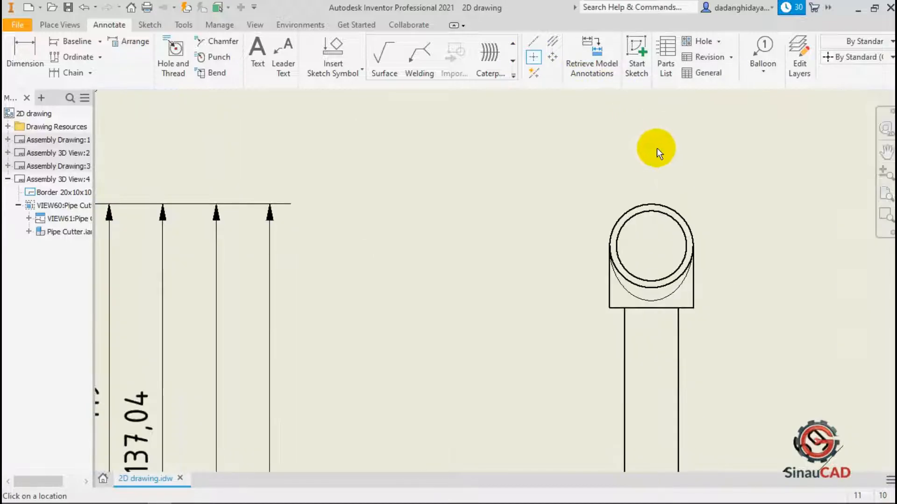
pyautogui.click(672, 204)
pyautogui.scroll(3, 546, 168)
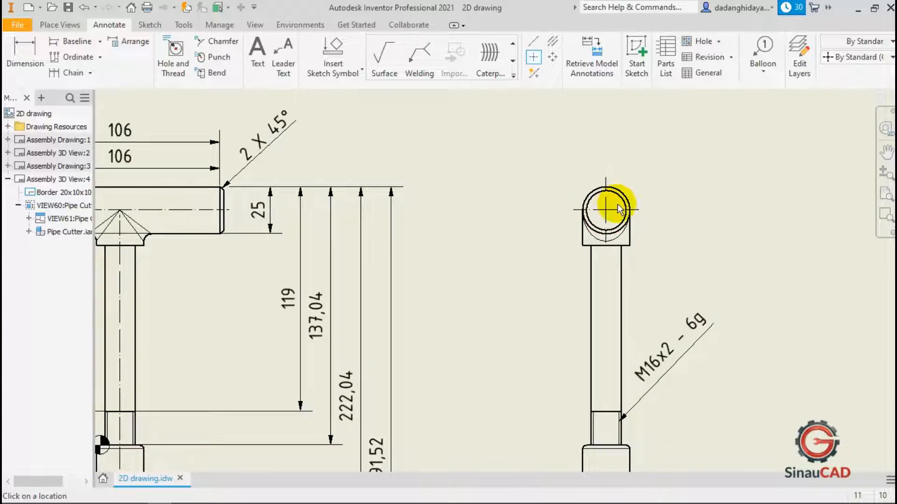
pyautogui.scroll(5, 618, 208)
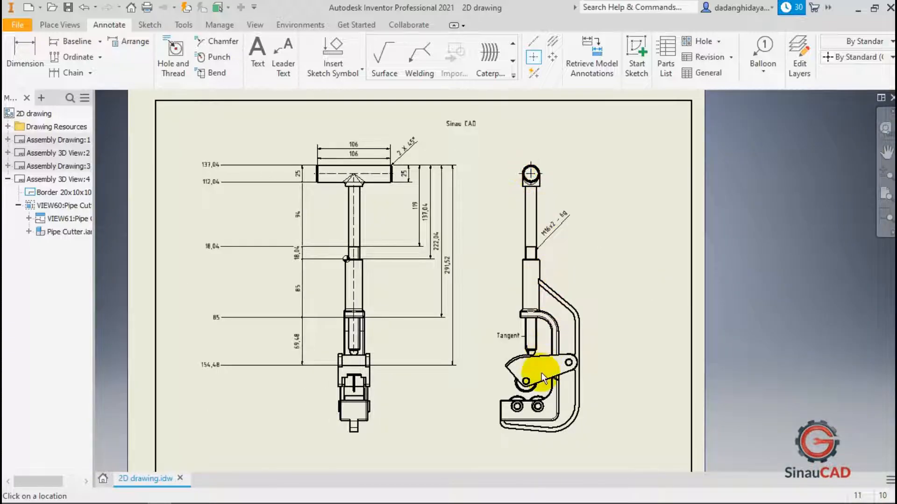
pyautogui.scroll(-5, 541, 378)
pyautogui.click(434, 401)
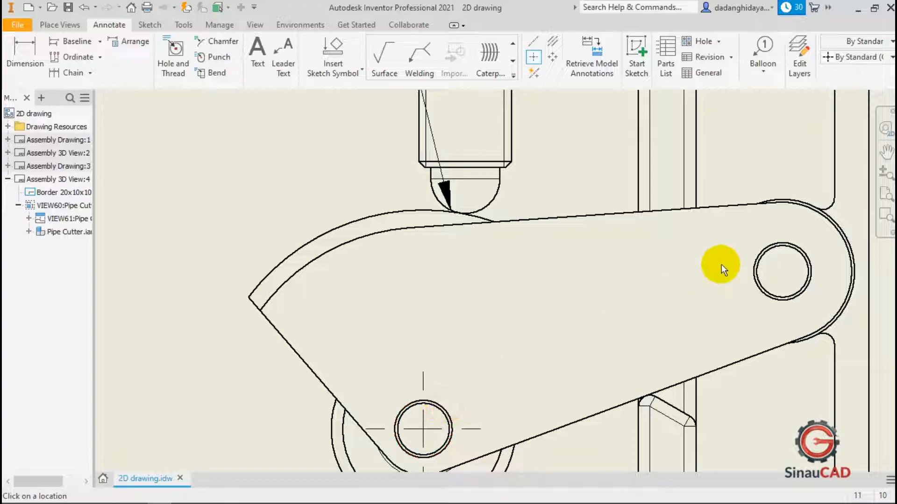
pyautogui.click(776, 241)
pyautogui.scroll(3, 615, 251)
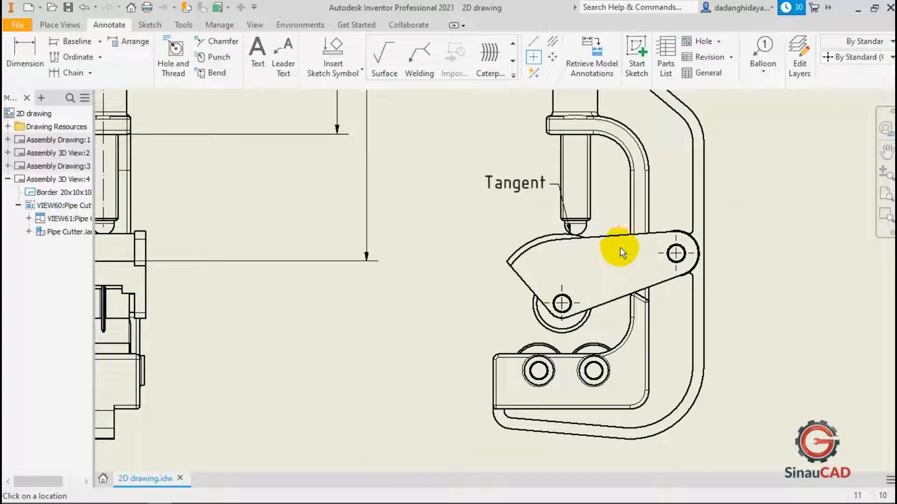
pyautogui.click(596, 371)
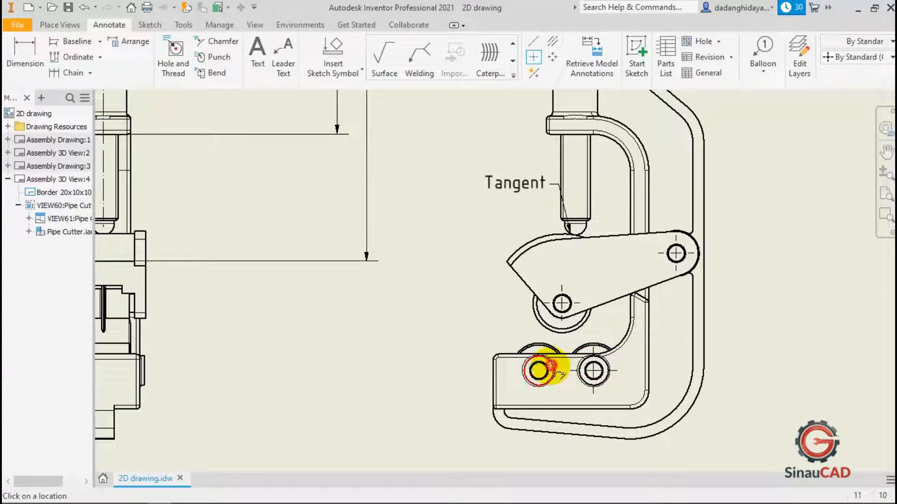
pyautogui.click(551, 367)
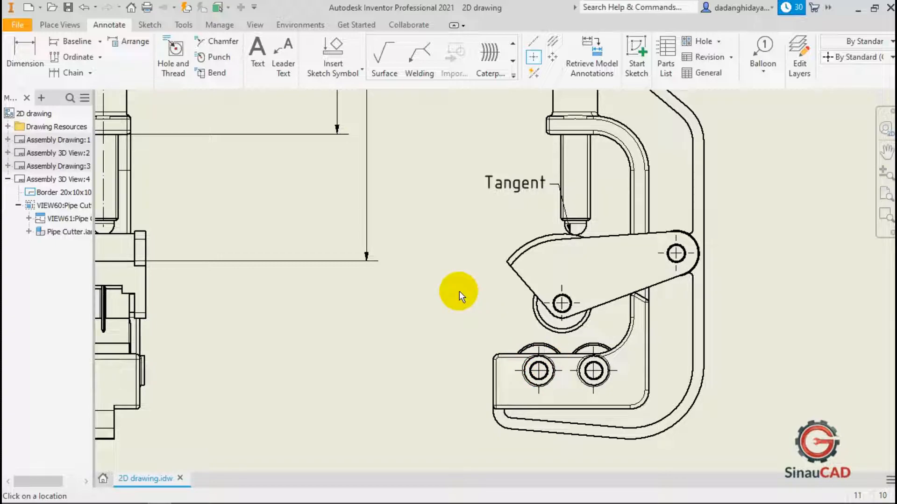
pyautogui.press('Escape')
# Move the front view and the side view leftward on the sheet.
pyautogui.scroll(-5, 566, 304)
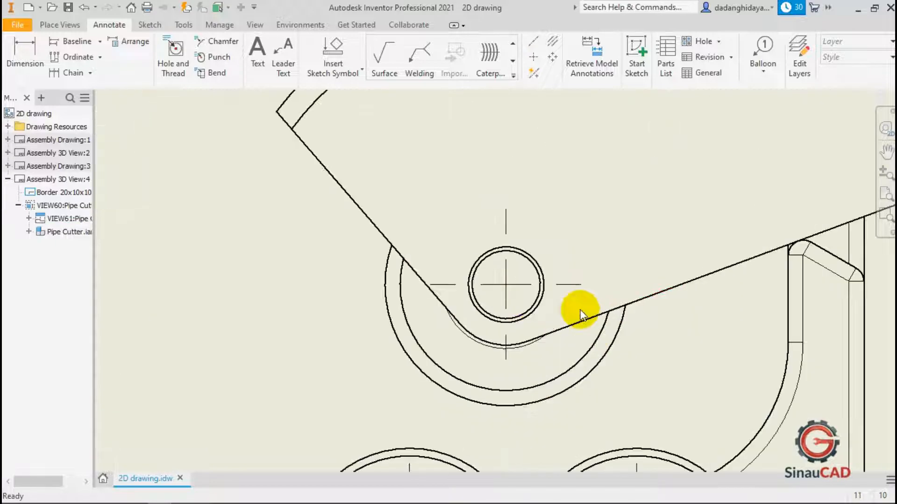
pyautogui.click(506, 289)
pyautogui.scroll(3, 509, 287)
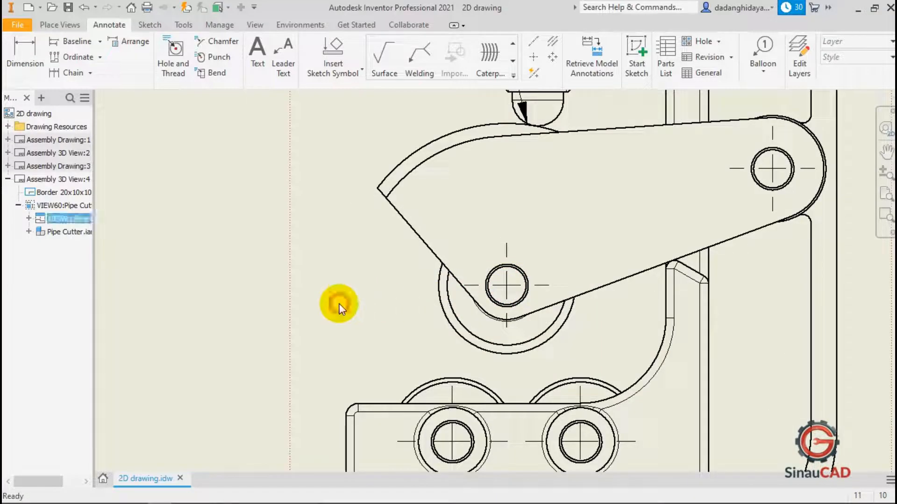
pyautogui.scroll(2, 496, 279)
pyautogui.scroll(3, 496, 279)
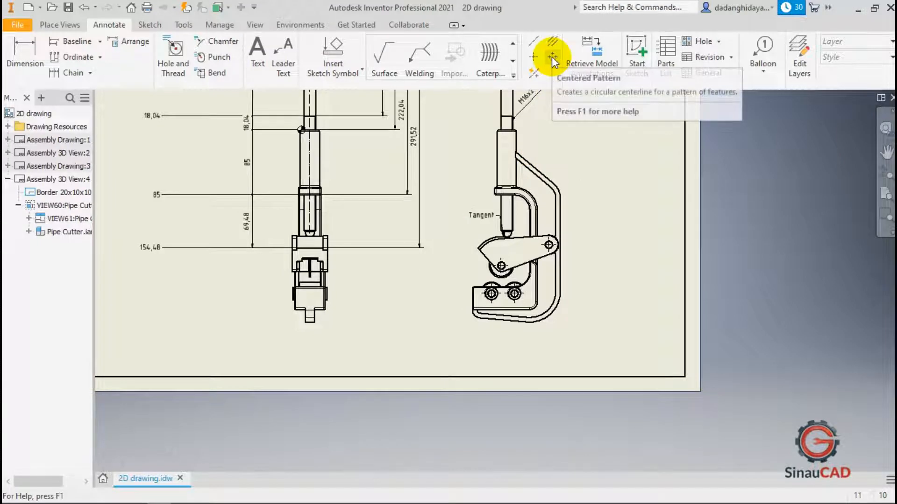
pyautogui.scroll(5, 567, 345)
pyautogui.scroll(-3, 528, 267)
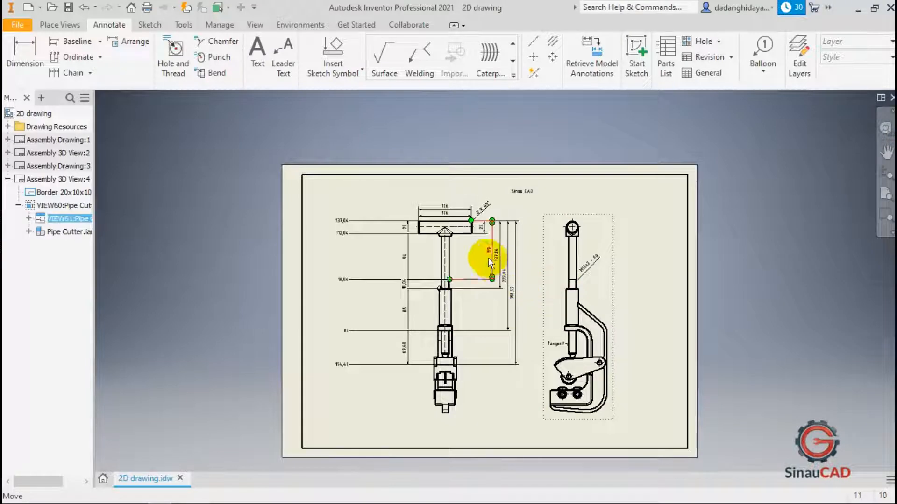
pyautogui.click(452, 258)
pyautogui.moveTo(452, 258); pyautogui.dragTo(420, 258)
pyautogui.click(548, 277)
pyautogui.moveTo(549, 276); pyautogui.dragTo(507, 281)
pyautogui.click(630, 263)
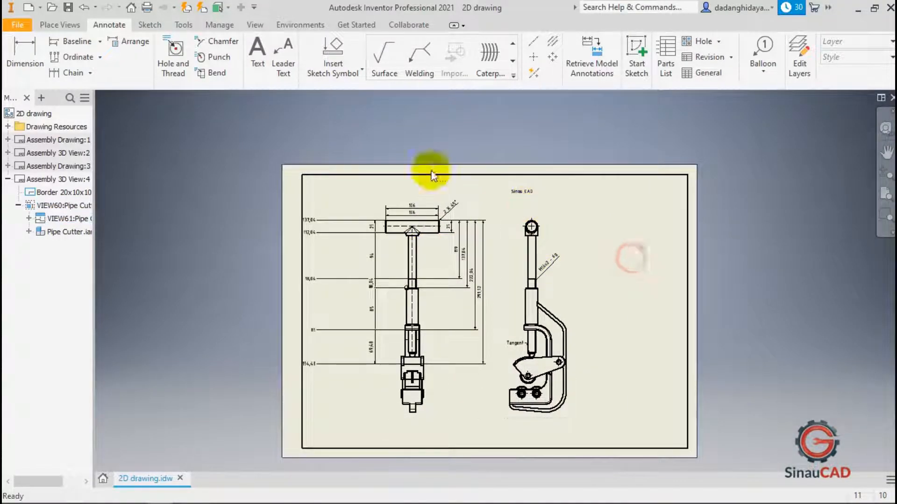
# Create a base view of Housing Reference.ipt at 1:2 scale.
pyautogui.click(59, 25)
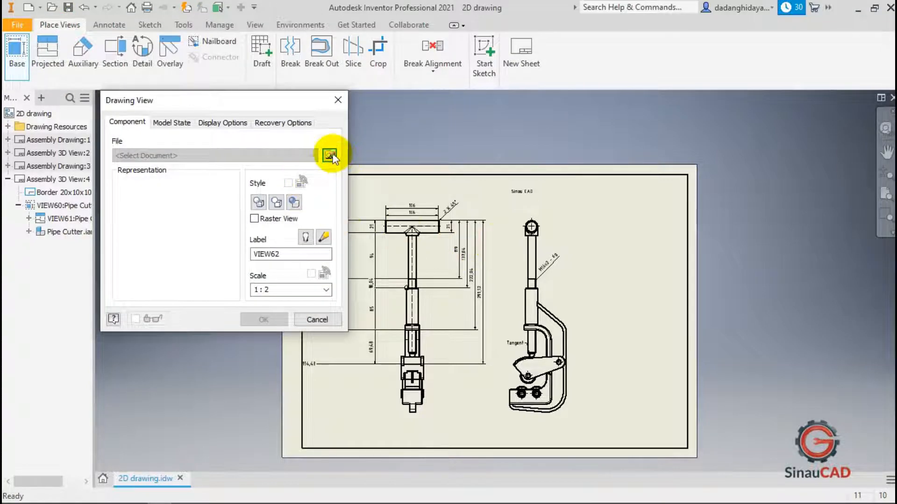
pyautogui.click(328, 154)
pyautogui.scroll(-2, 433, 201)
pyautogui.click(486, 206)
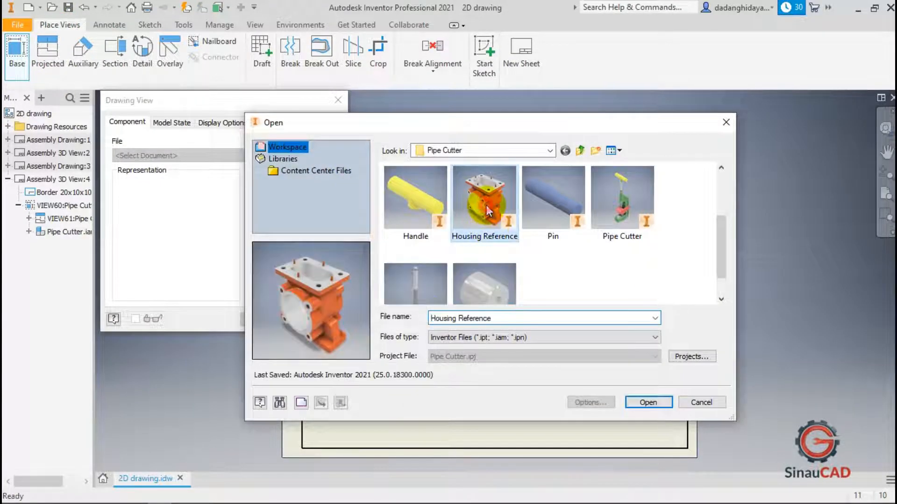
pyautogui.click(650, 403)
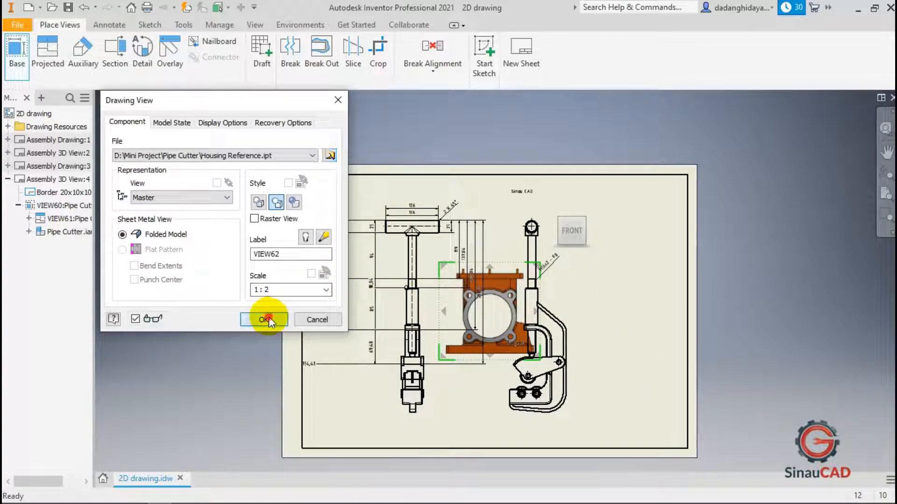
pyautogui.click(268, 318)
# Move the housing view to the right of the side view.
pyautogui.click(516, 262)
pyautogui.moveTo(518, 262); pyautogui.dragTo(656, 252)
pyautogui.click(107, 24)
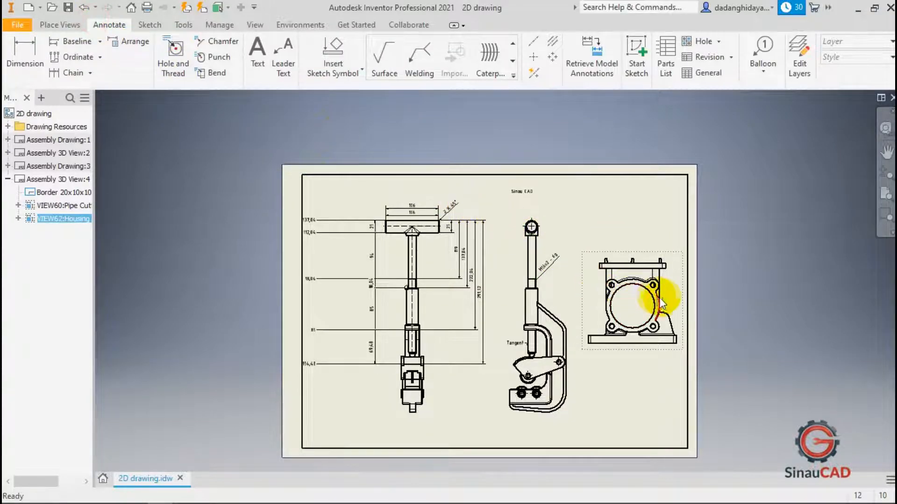
# Add a centered pattern centerline through the housing's four bolt holes around the main bore.
pyautogui.scroll(5, 657, 294)
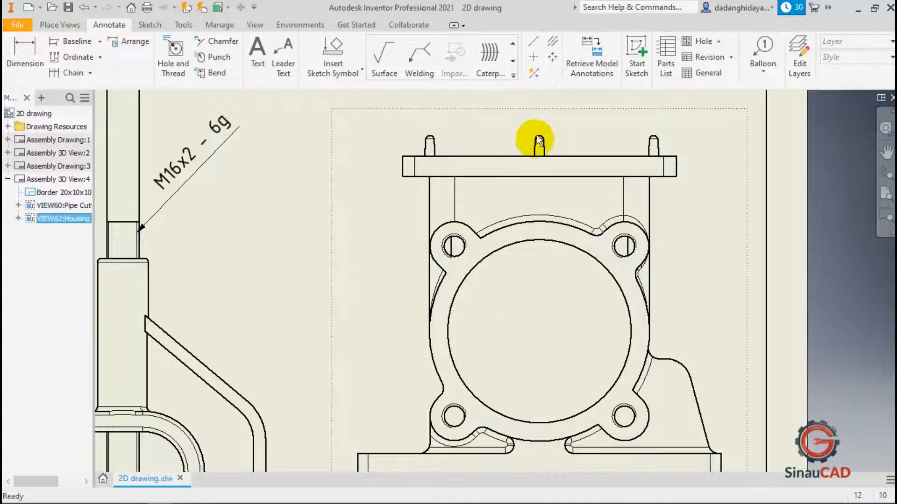
pyautogui.click(552, 57)
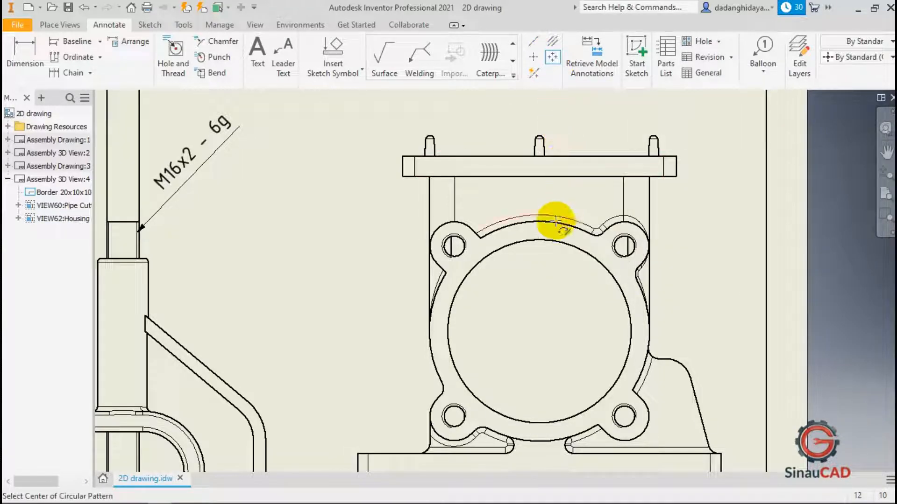
pyautogui.click(553, 238)
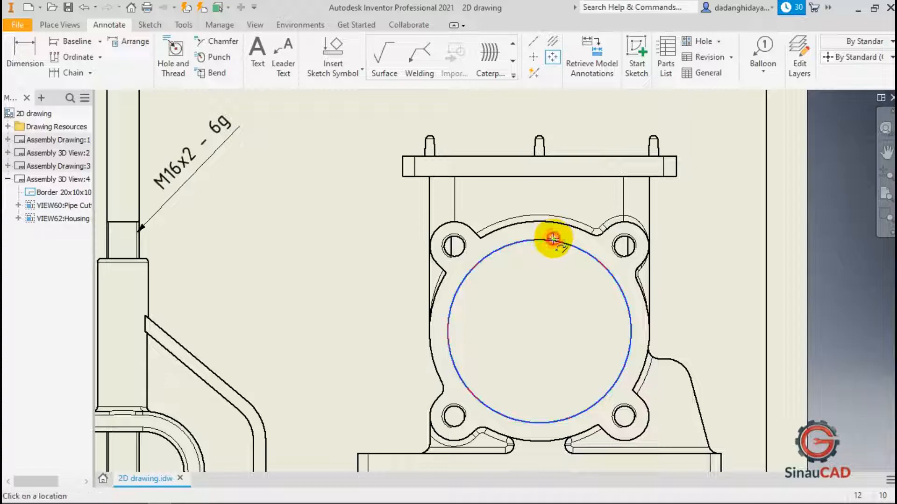
pyautogui.click(624, 248)
pyautogui.click(455, 247)
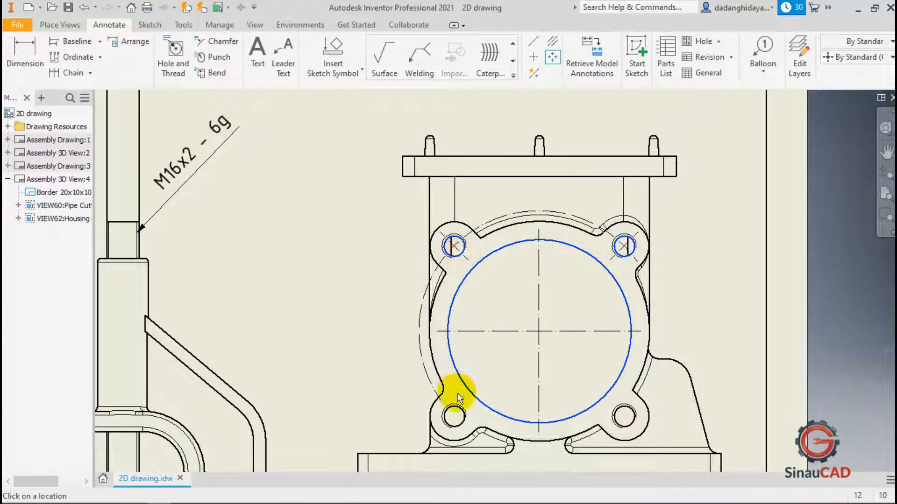
pyautogui.click(455, 412)
pyautogui.click(624, 416)
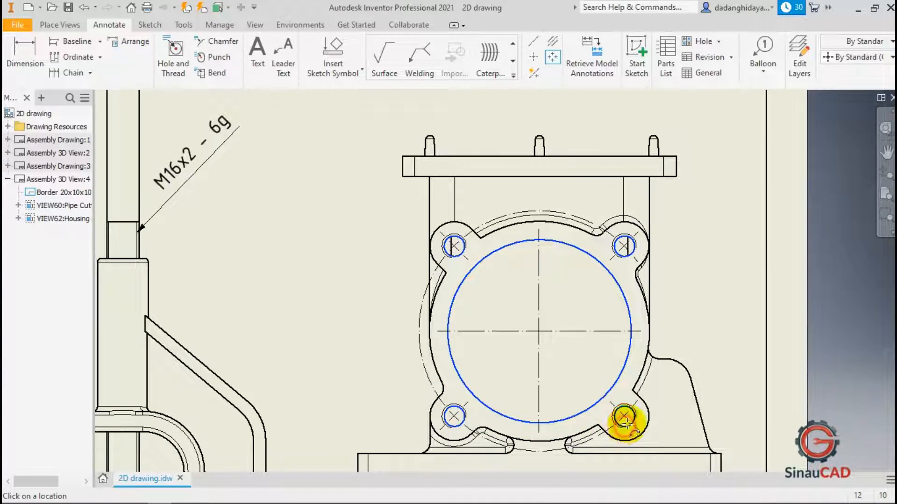
pyautogui.click(622, 246)
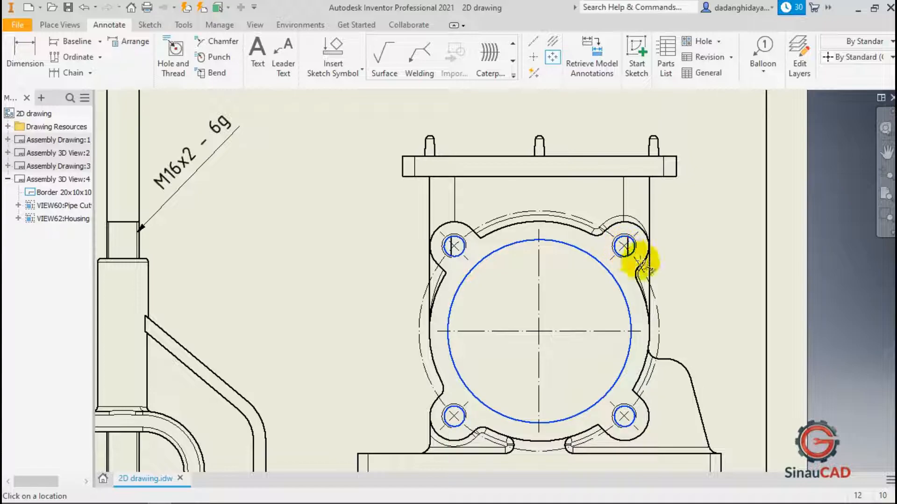
pyautogui.rightClick(672, 276)
pyautogui.click(711, 275)
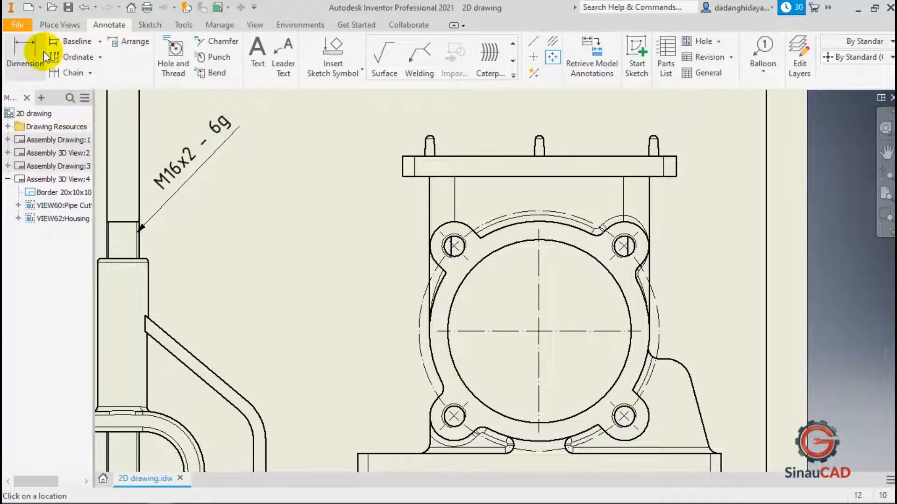
# Dimension the bolt-hole circle's diameter, hiding its value and labelling it PCD 118.
pyautogui.click(31, 49)
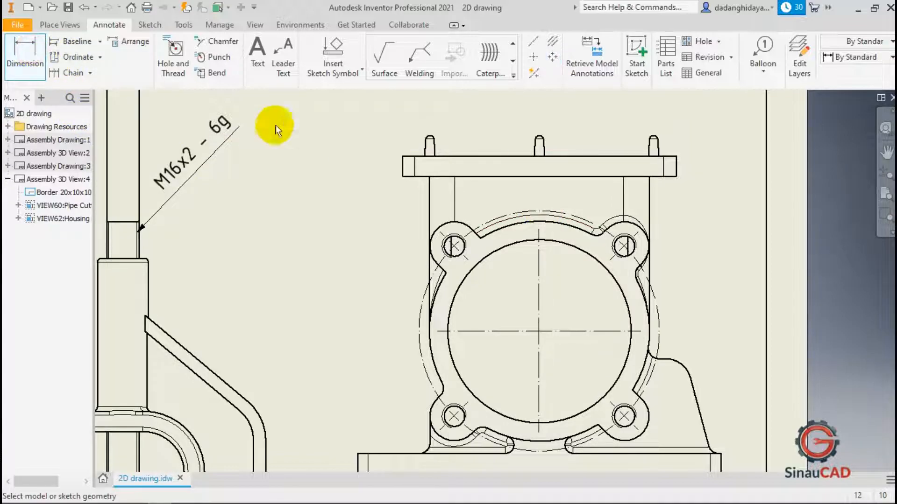
pyautogui.click(555, 210)
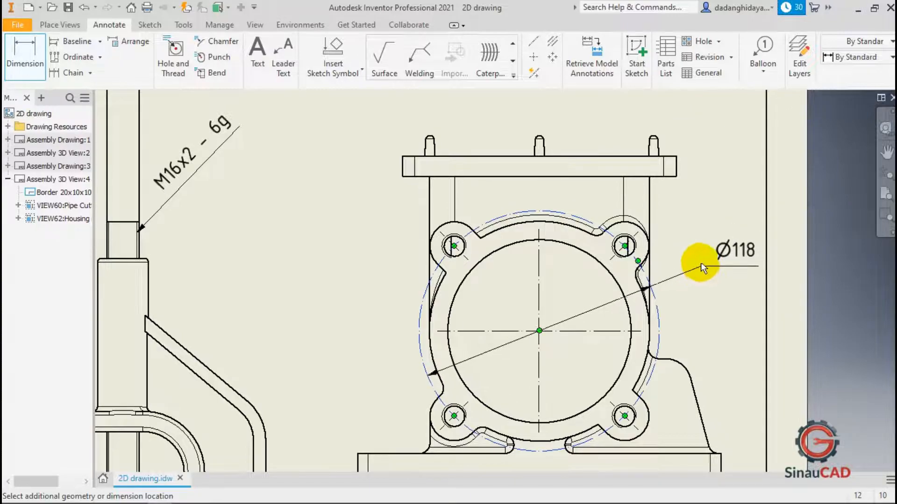
pyautogui.click(700, 258)
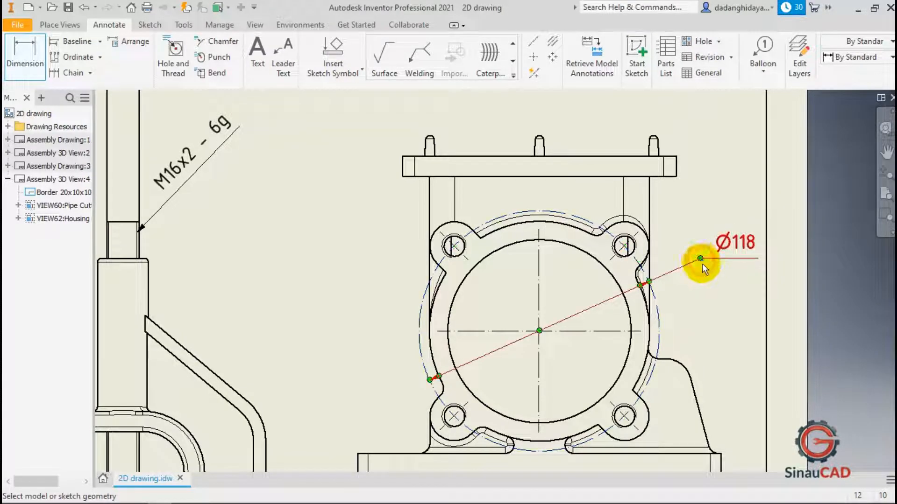
pyautogui.doubleClick(731, 240)
pyautogui.click(595, 152)
pyautogui.click(563, 187)
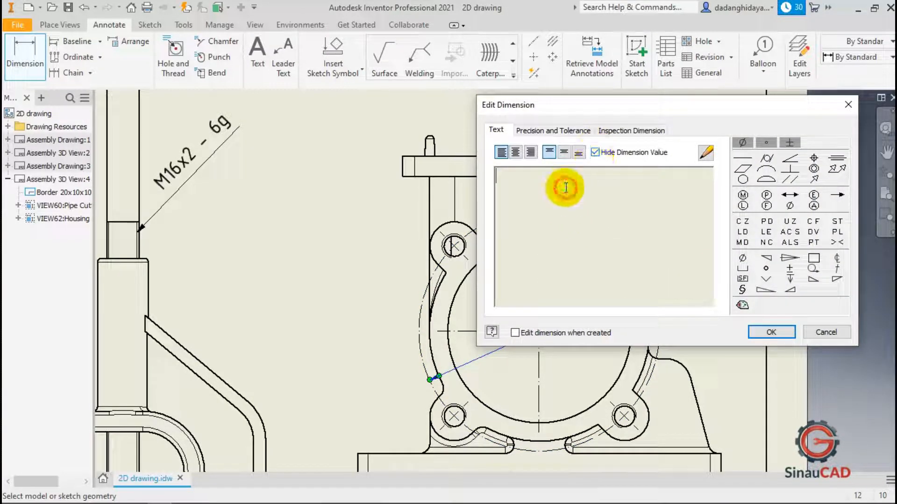
pyautogui.write('PCD 118')
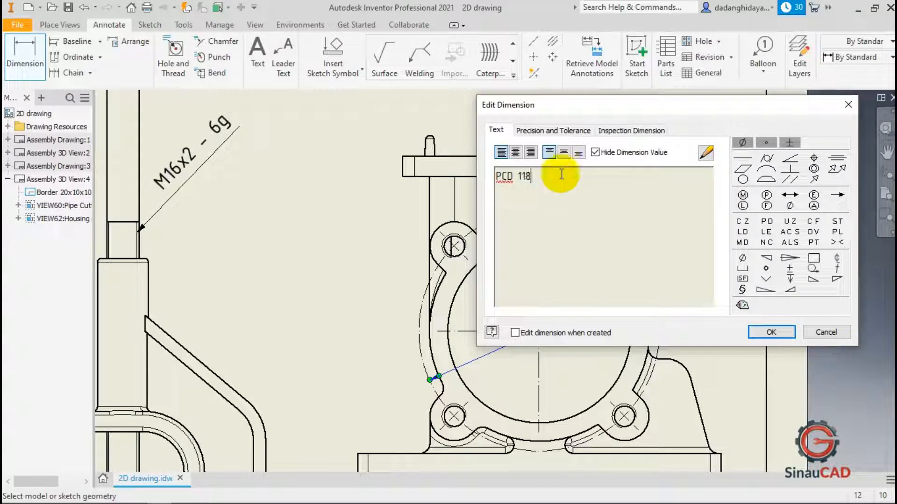
pyautogui.click(773, 332)
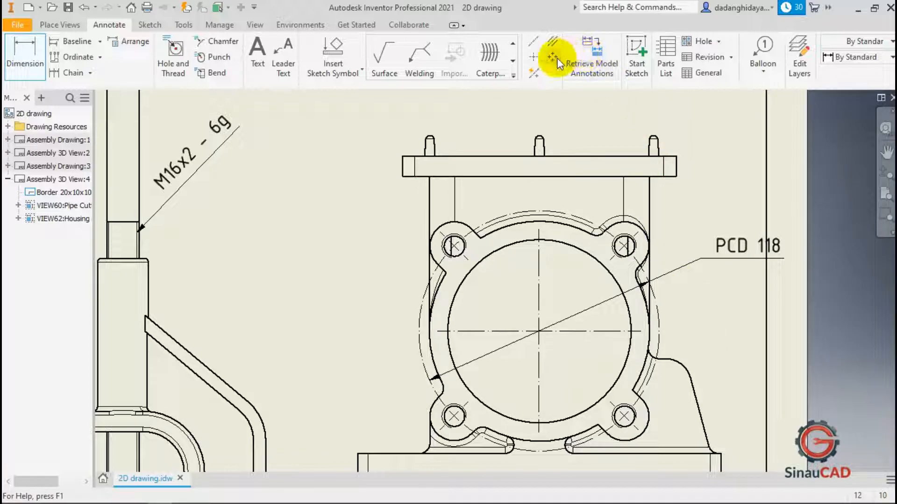
pyautogui.press('Escape')
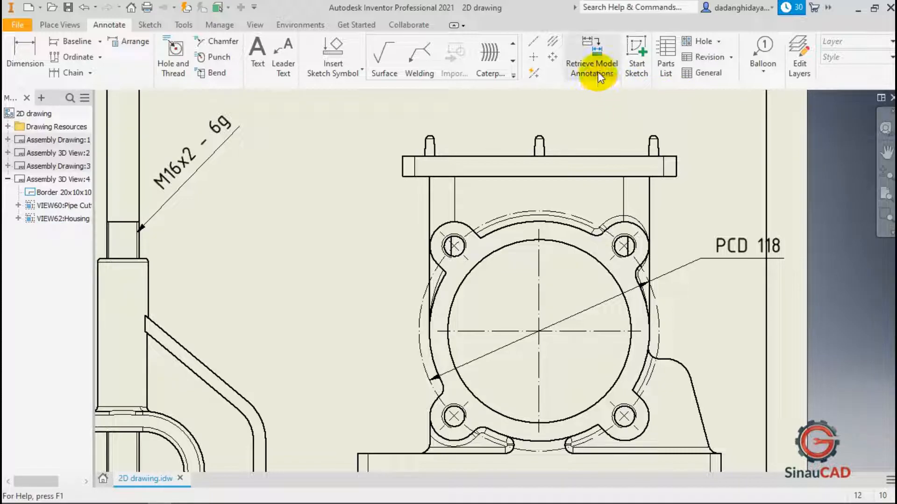
# Retrieve the housing model's 134, 108 and 152 dimensions into the housing view.
pyautogui.scroll(-3, 551, 150)
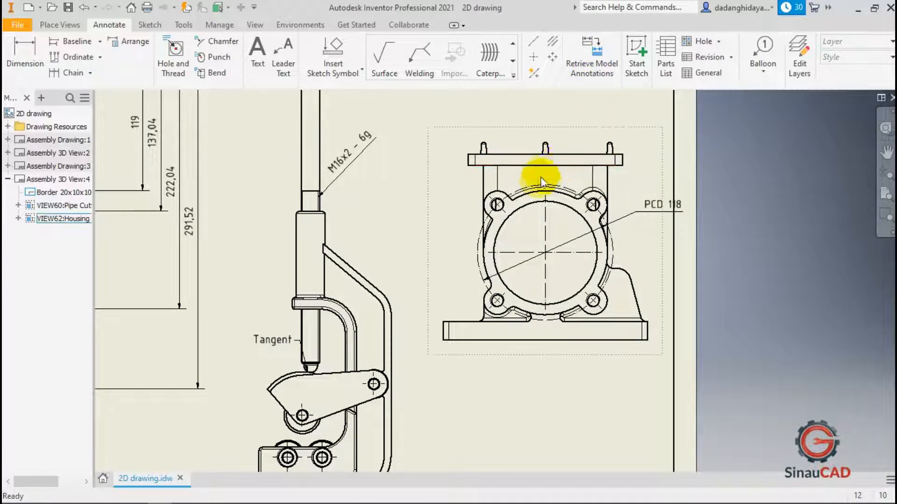
pyautogui.scroll(3, 540, 153)
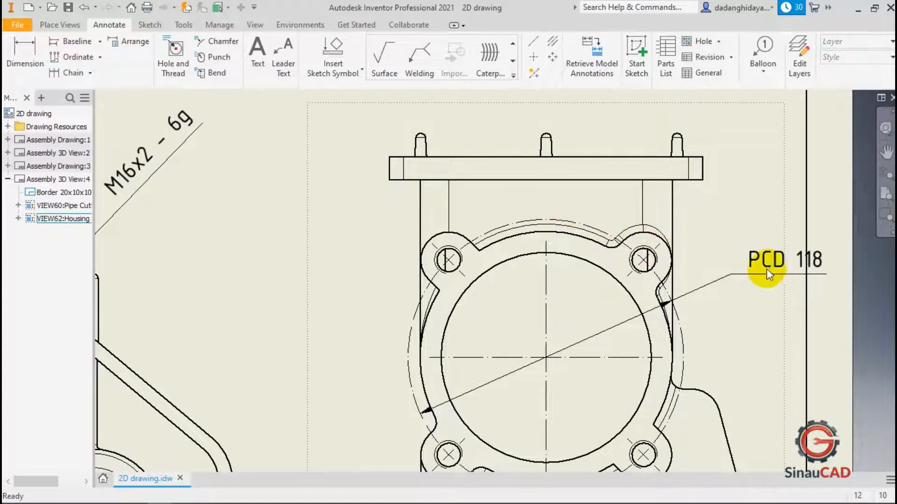
pyautogui.scroll(-3, 801, 259)
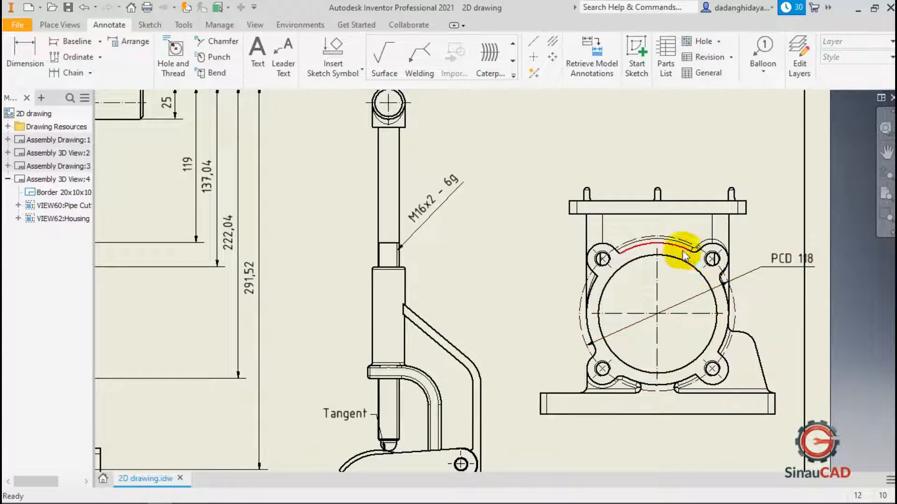
pyautogui.scroll(5, 654, 254)
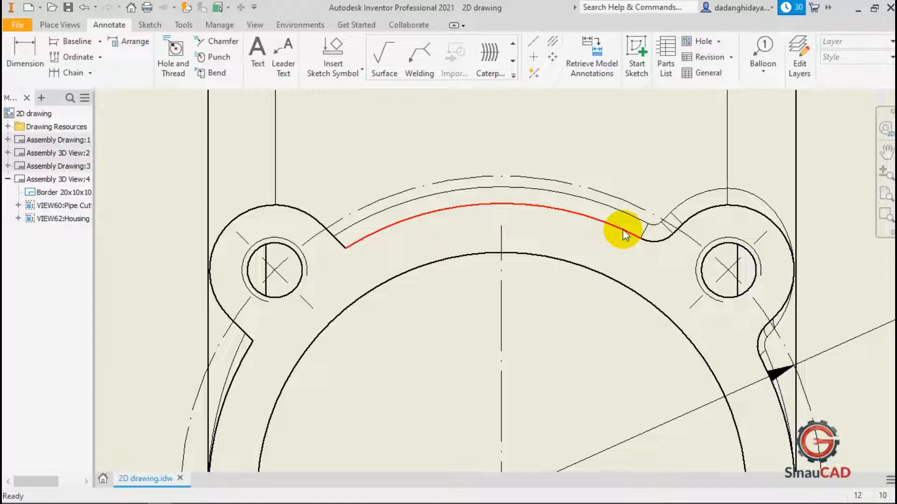
pyautogui.click(591, 63)
pyautogui.scroll(-4, 523, 295)
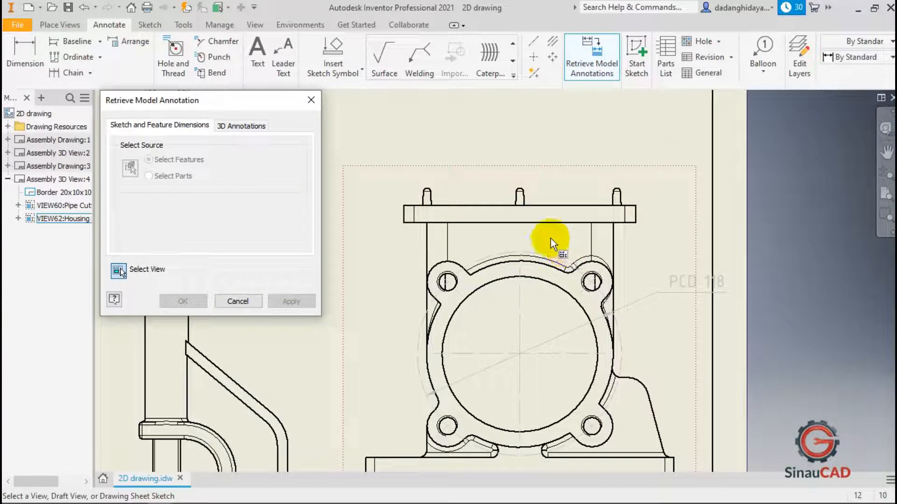
pyautogui.click(551, 238)
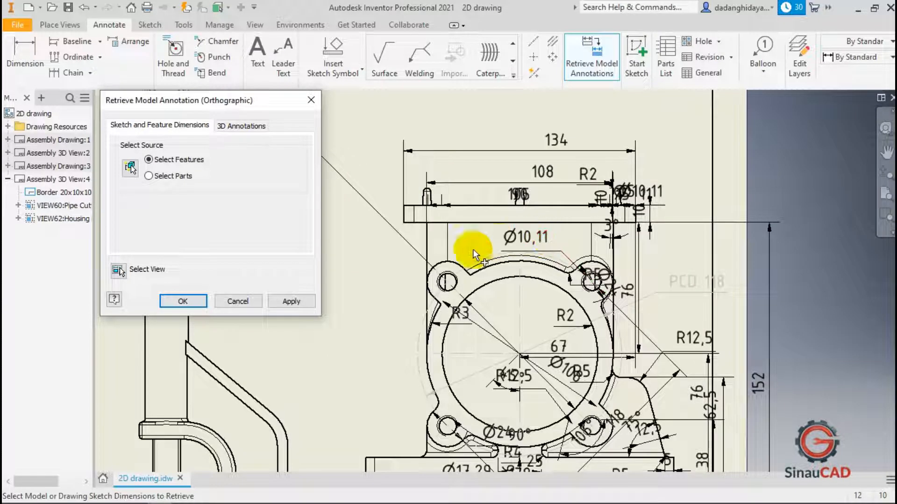
pyautogui.click(544, 148)
pyautogui.click(538, 172)
pyautogui.scroll(-3, 497, 181)
pyautogui.scroll(3, 648, 288)
pyautogui.click(649, 284)
pyautogui.scroll(-3, 542, 336)
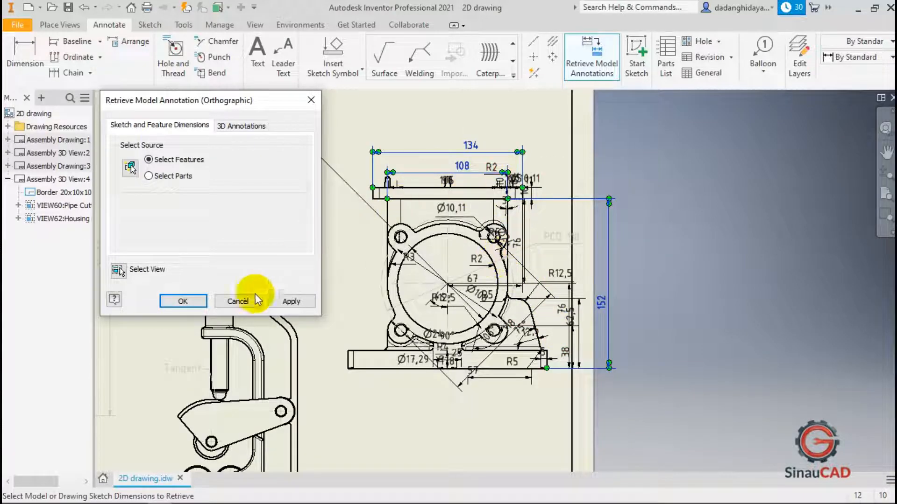
pyautogui.click(182, 300)
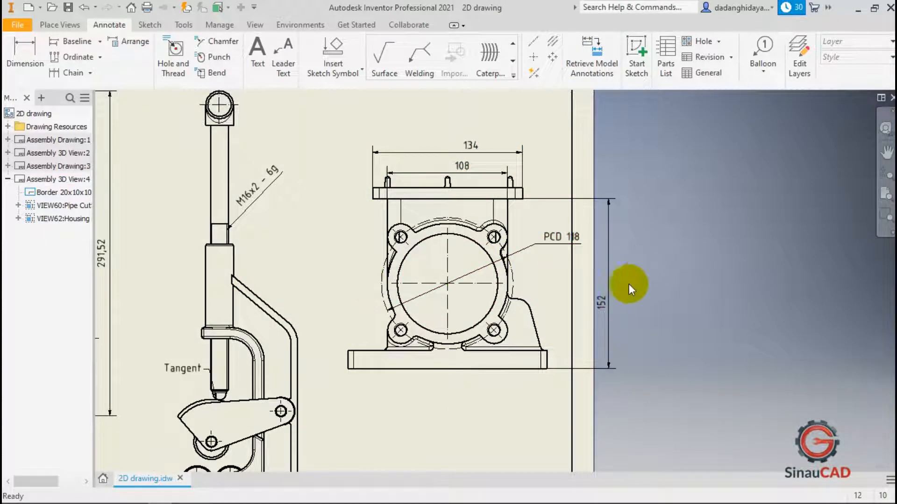
# Move the 152 height dimension closer to the housing view.
pyautogui.moveTo(608, 299); pyautogui.dragTo(567, 303)
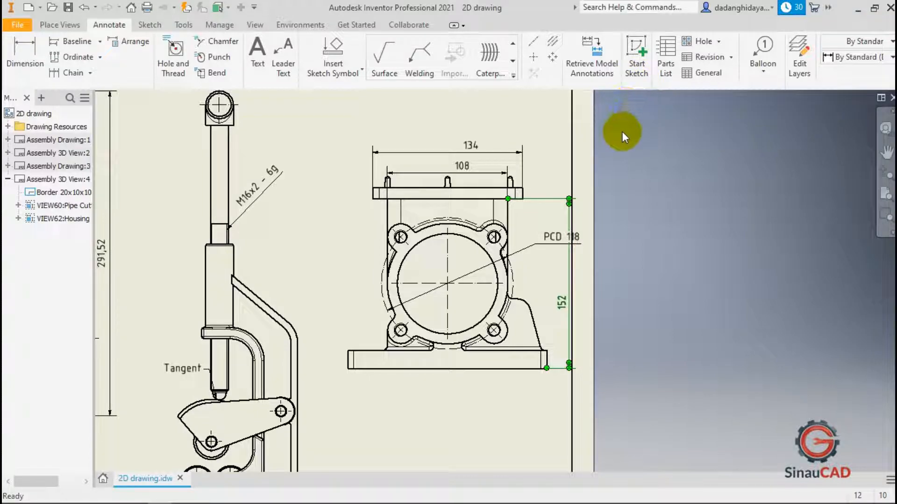
pyautogui.click(77, 27)
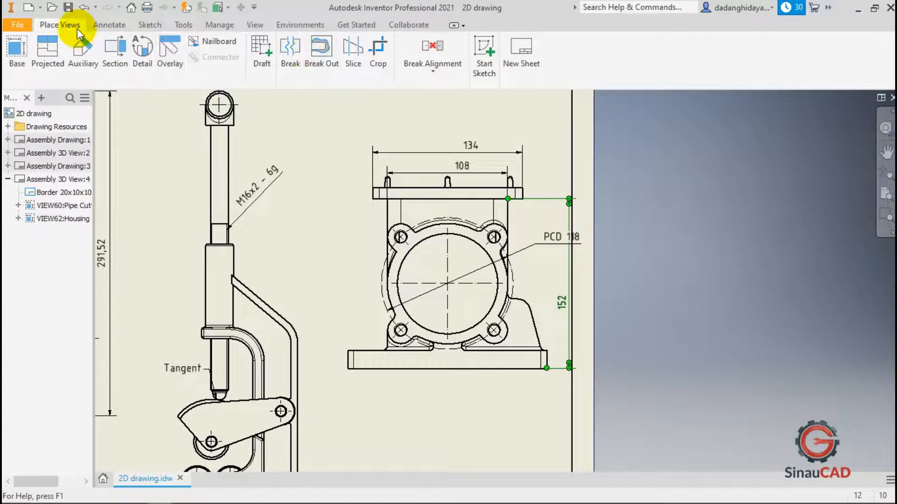
pyautogui.click(109, 24)
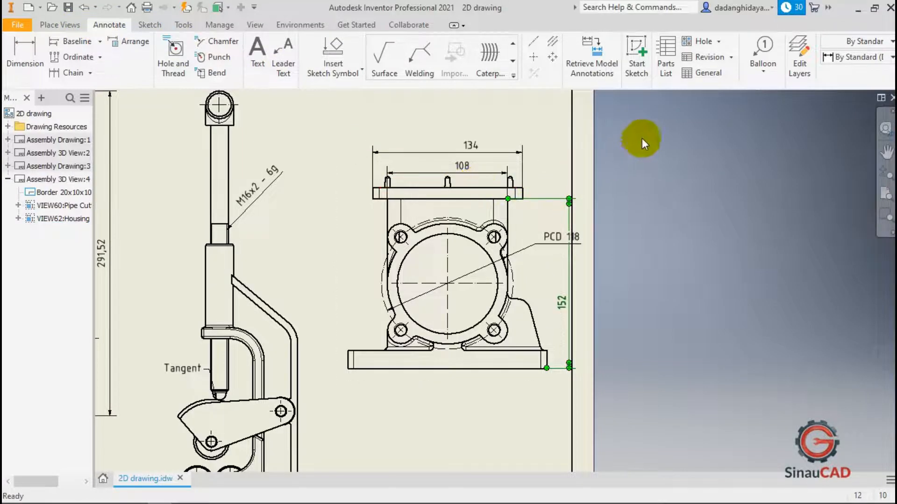
# Insert a parts list for the Pipe Cutter assembly, placing it at the sheet border's upper-right corner.
pyautogui.click(664, 72)
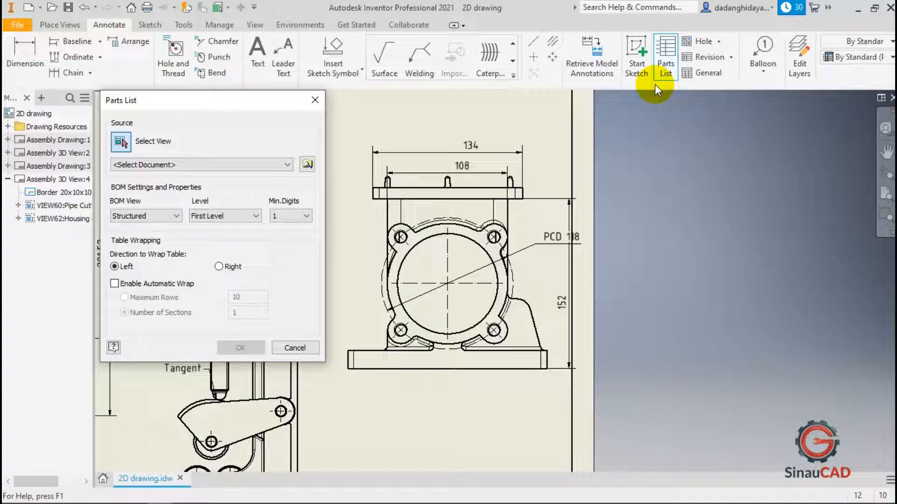
pyautogui.moveTo(252, 100); pyautogui.dragTo(688, 110)
pyautogui.scroll(-3, 372, 180)
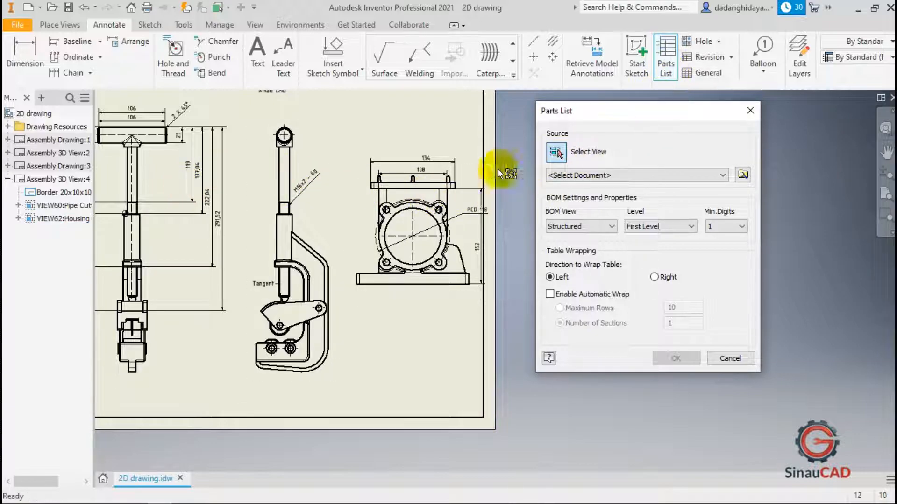
pyautogui.scroll(-3, 491, 186)
pyautogui.scroll(3, 317, 186)
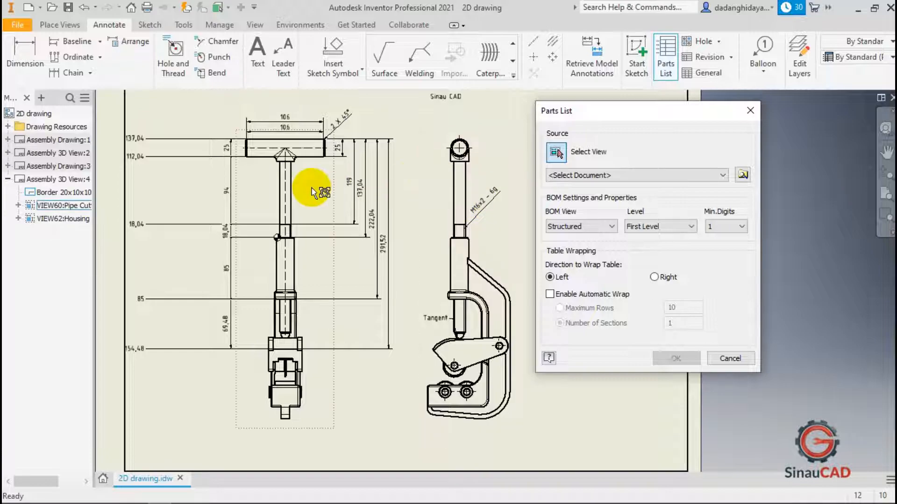
pyautogui.click(439, 192)
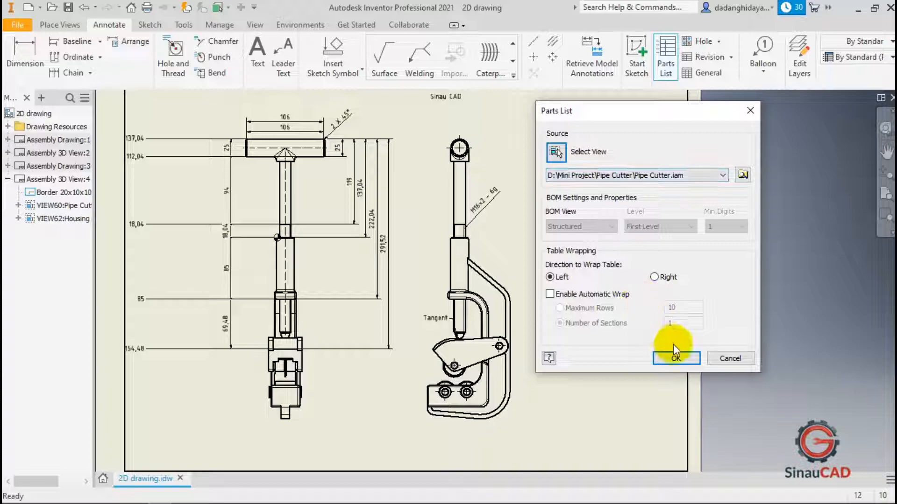
pyautogui.click(675, 359)
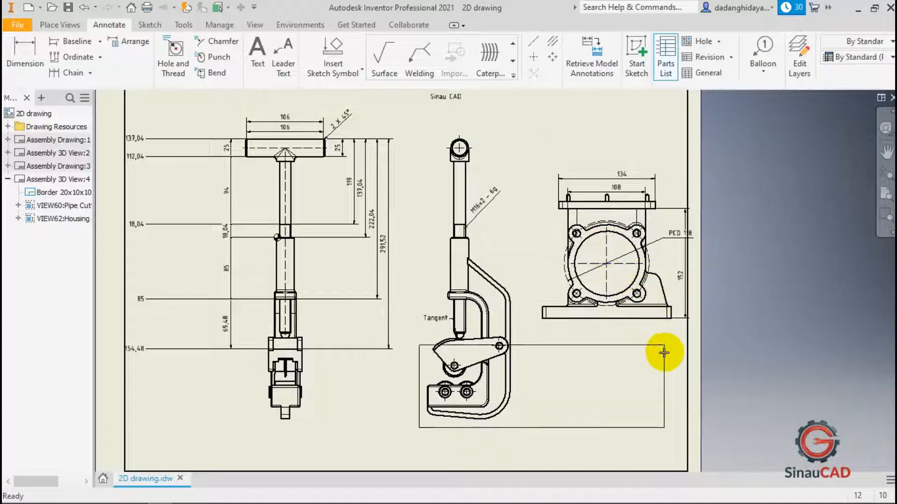
pyautogui.scroll(-5, 673, 369)
pyautogui.scroll(3, 659, 218)
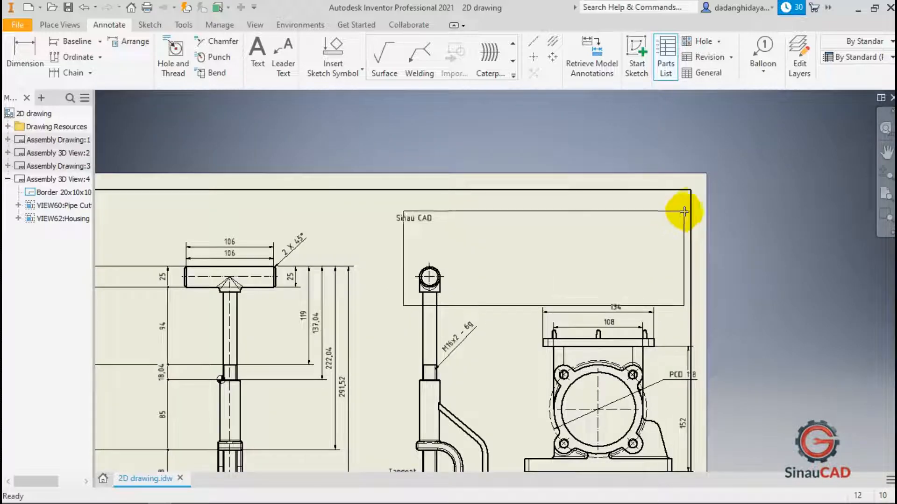
pyautogui.click(690, 189)
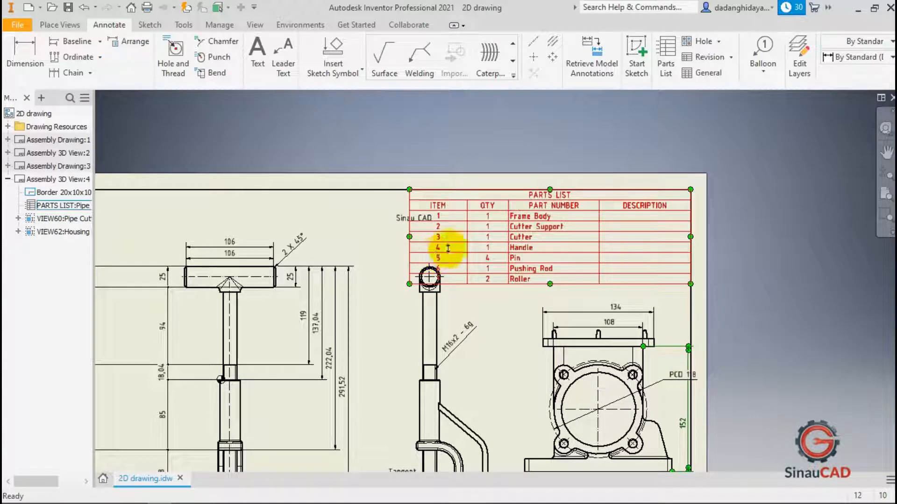
pyautogui.scroll(4, 487, 211)
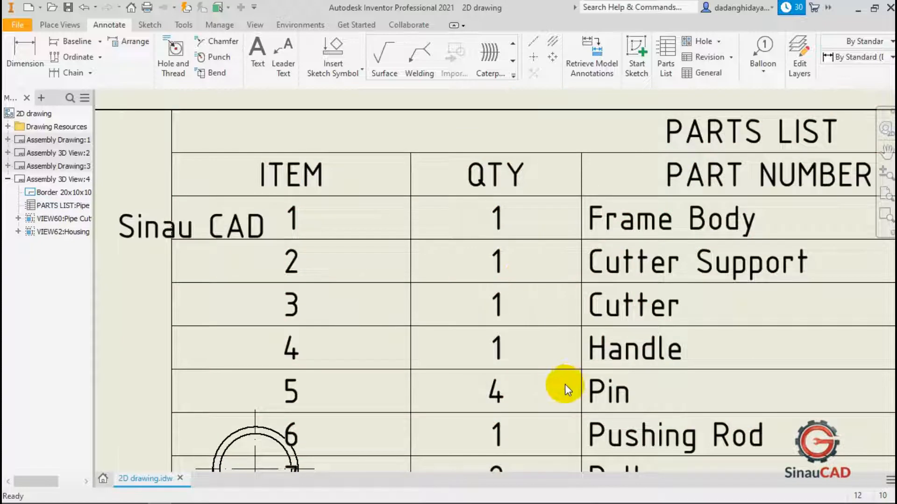
pyautogui.click(560, 411)
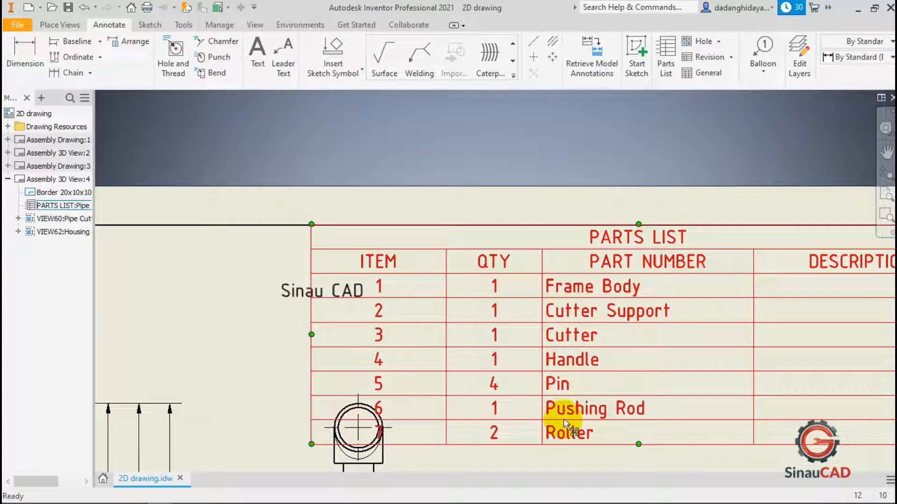
pyautogui.click(575, 190)
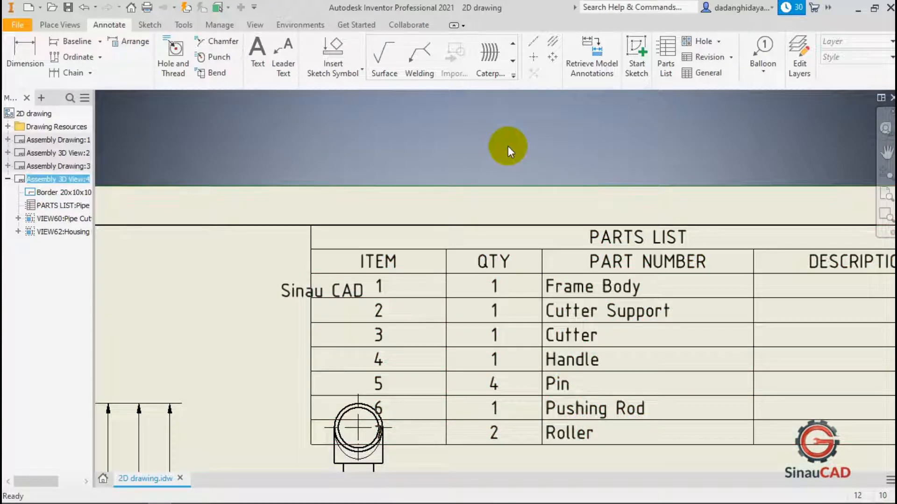
pyautogui.scroll(-3, 542, 157)
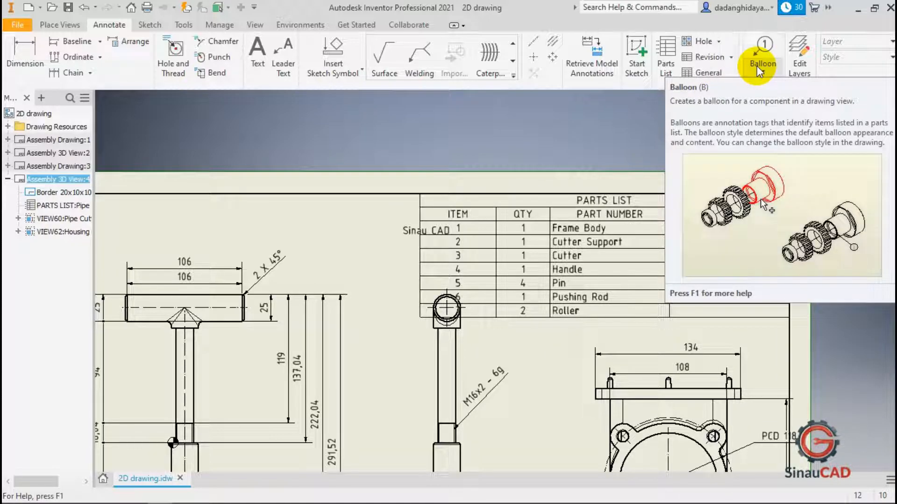
pyautogui.scroll(3, 578, 219)
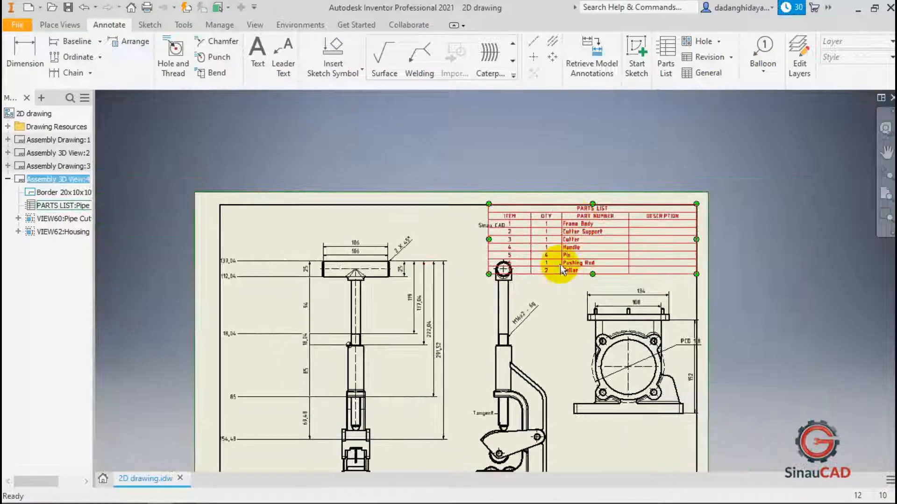
pyautogui.scroll(3, 560, 318)
pyautogui.click(556, 313)
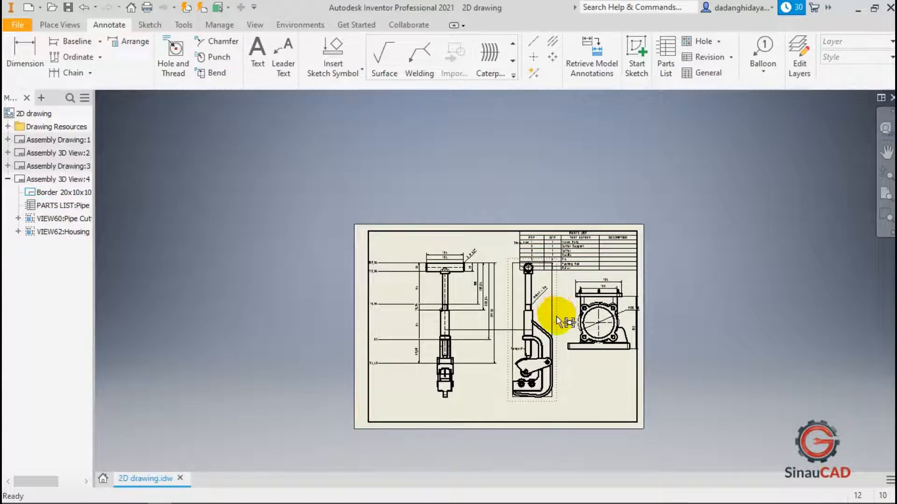
pyautogui.moveTo(467, 290); pyautogui.dragTo(468, 293)
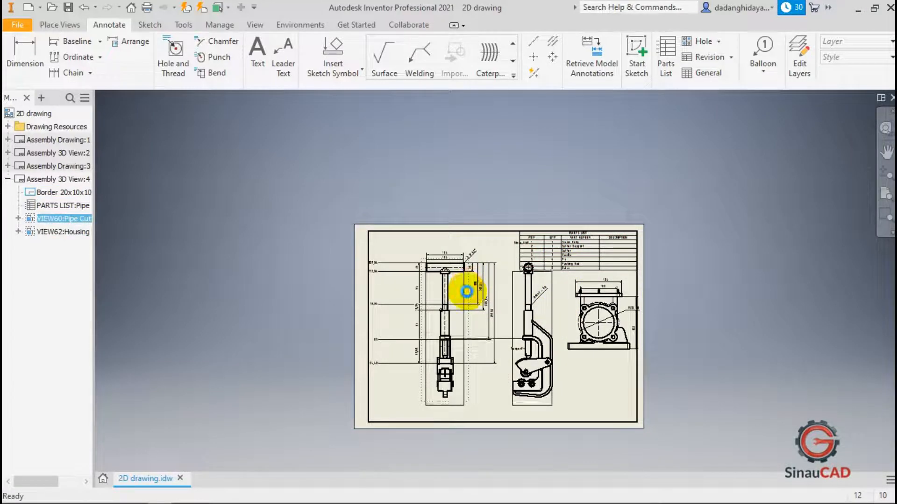
pyautogui.click(493, 238)
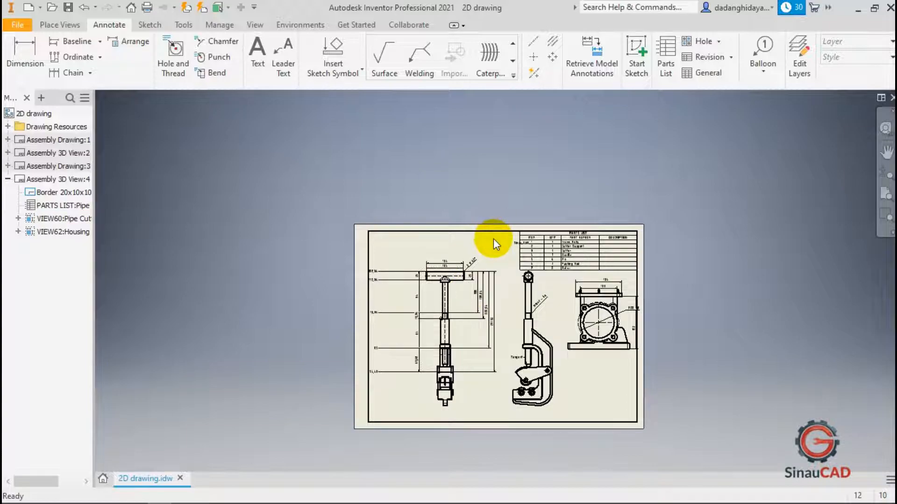
pyautogui.scroll(-5, 556, 250)
pyautogui.click(586, 250)
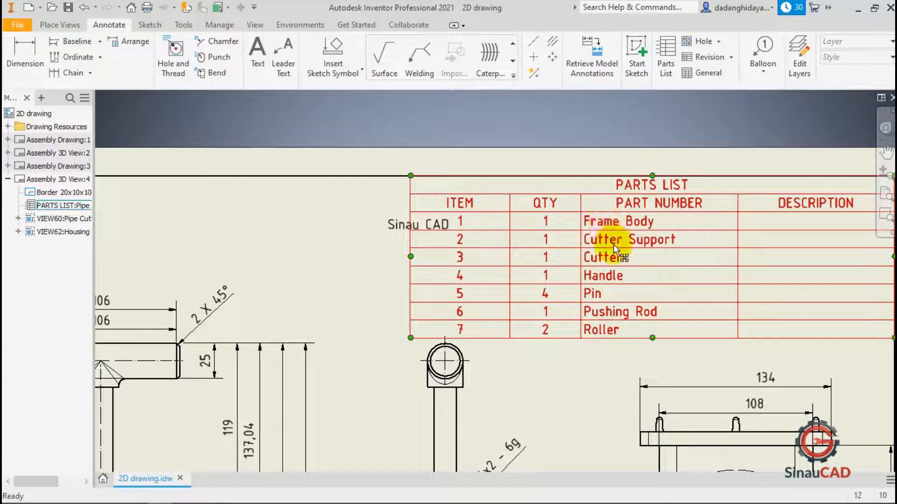
pyautogui.click(582, 150)
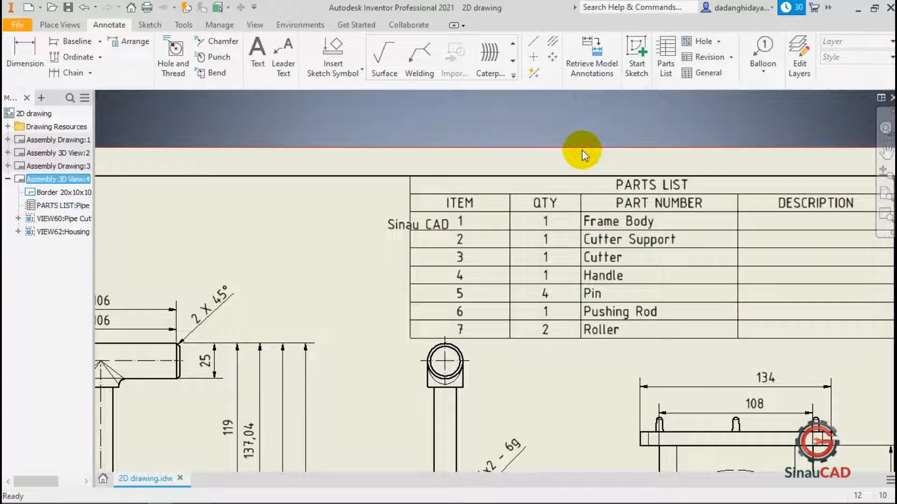
pyautogui.click(559, 122)
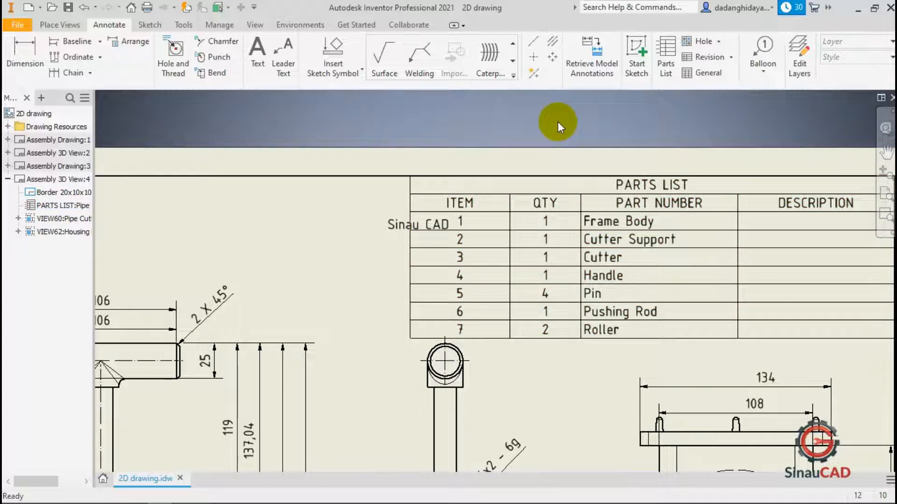
# Attach a balloon to the handle in the front view.
pyautogui.click(756, 47)
pyautogui.scroll(3, 555, 145)
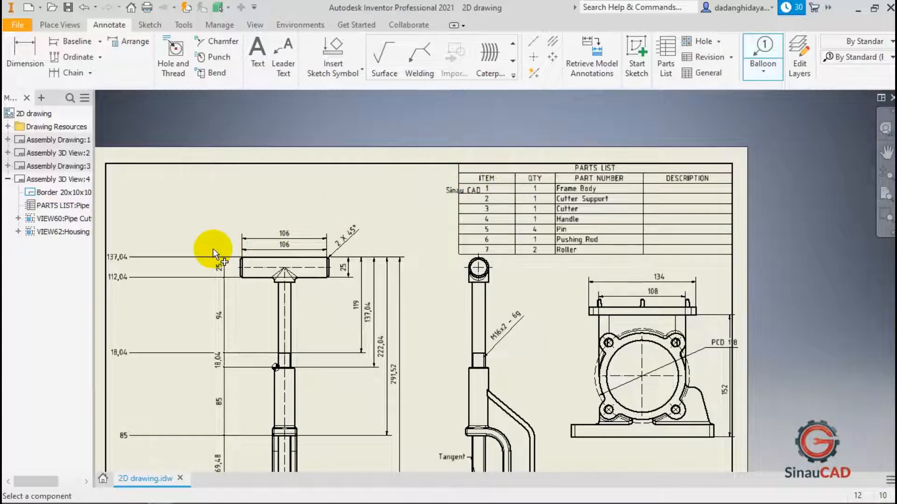
pyautogui.scroll(-3, 213, 249)
pyautogui.click(272, 262)
pyautogui.scroll(3, 266, 226)
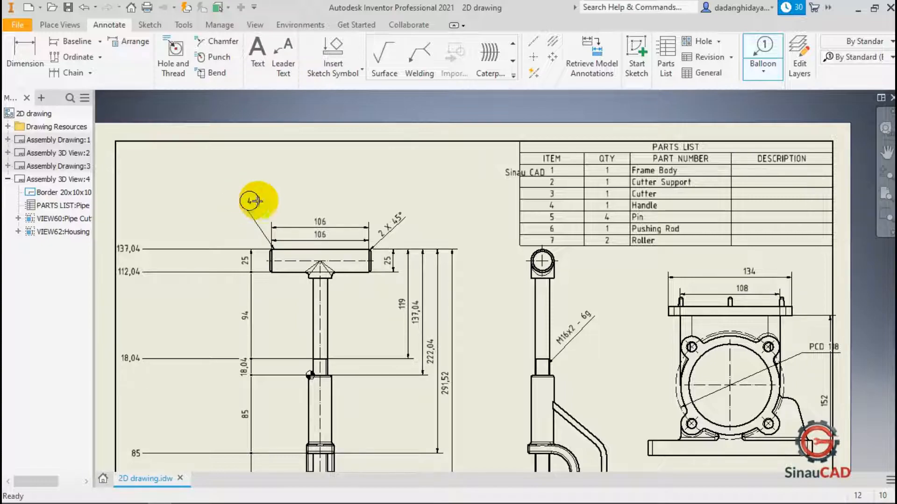
pyautogui.click(240, 194)
pyautogui.rightClick(240, 194)
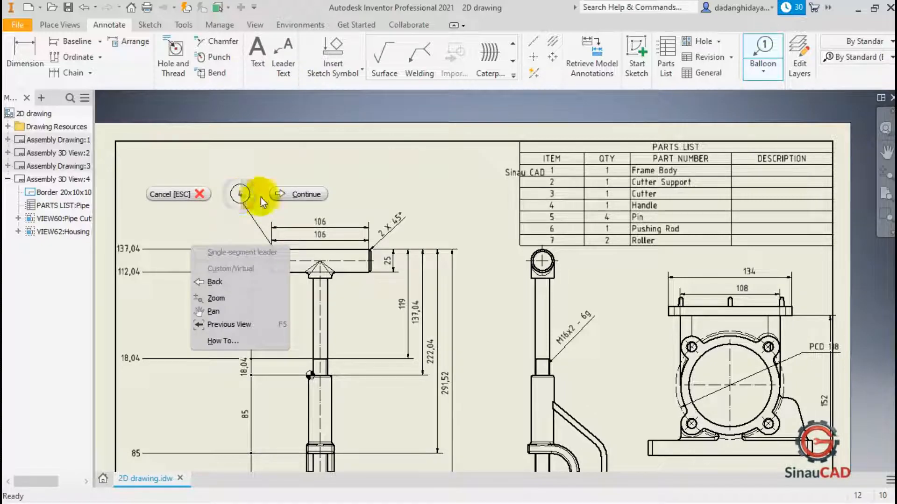
pyautogui.click(291, 196)
# Attach a balloon to the pushing rod in the front view.
pyautogui.scroll(-3, 278, 254)
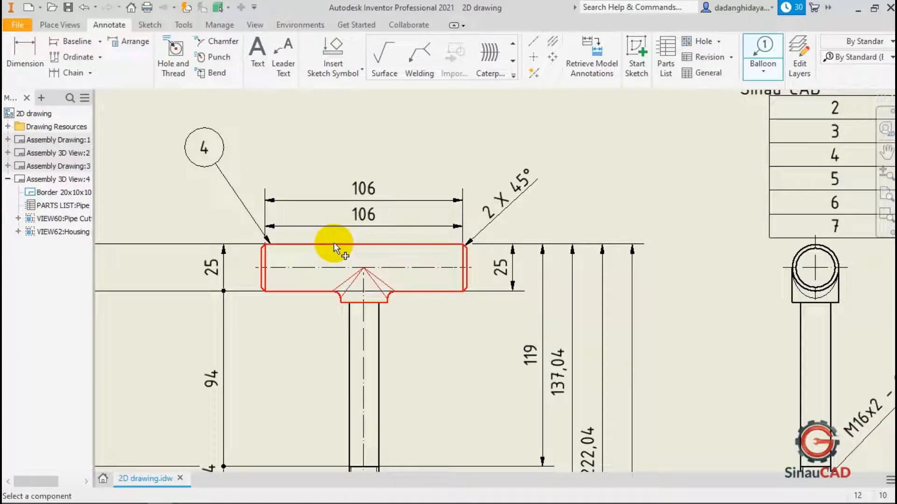
pyautogui.scroll(3, 200, 226)
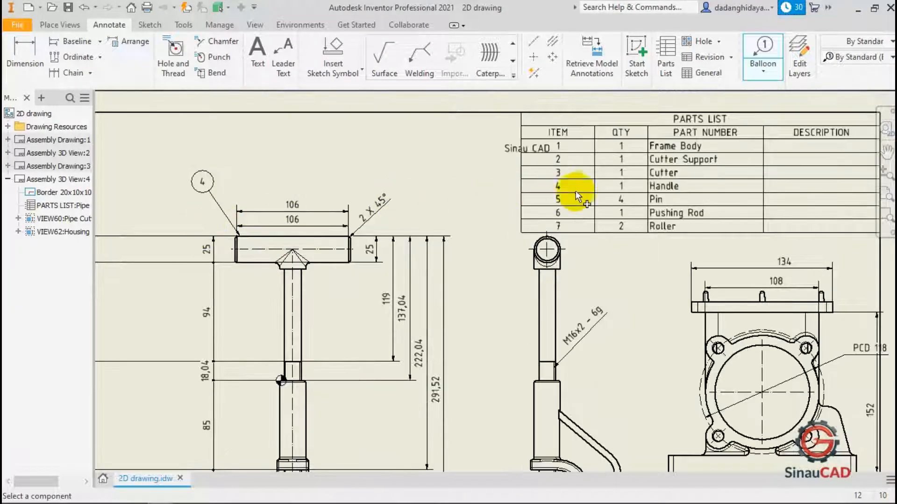
pyautogui.scroll(-3, 654, 195)
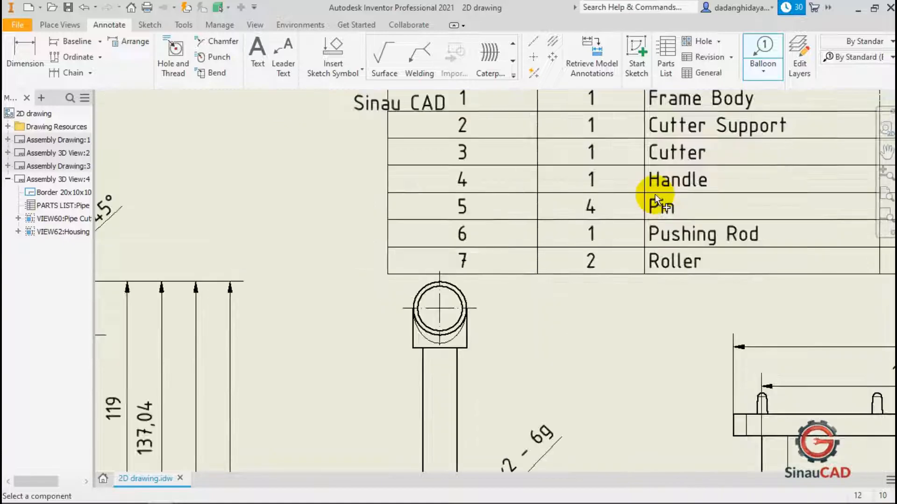
pyautogui.scroll(3, 655, 194)
pyautogui.click(237, 301)
pyautogui.click(191, 301)
pyautogui.rightClick(207, 334)
pyautogui.click(256, 332)
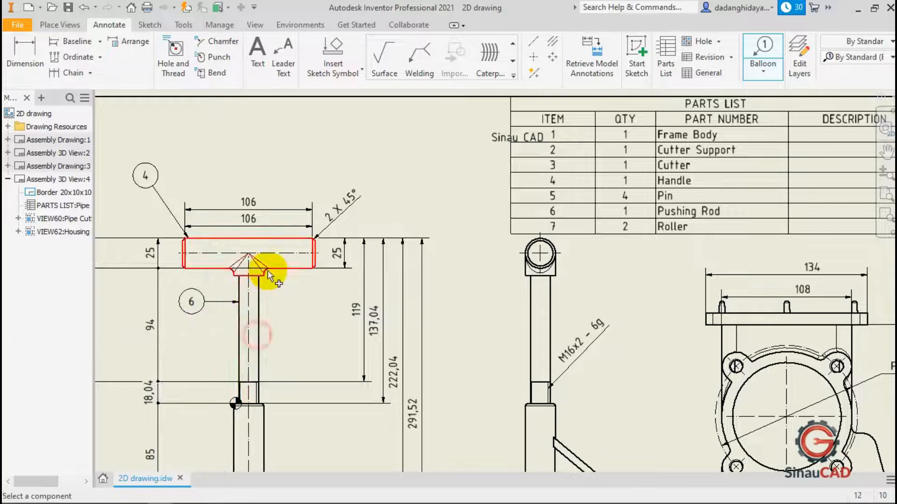
# Attach a balloon to the frame body in the front view.
pyautogui.scroll(3, 267, 350)
pyautogui.scroll(-4, 265, 354)
pyautogui.click(266, 355)
pyautogui.click(315, 371)
pyautogui.rightClick(346, 366)
pyautogui.click(356, 369)
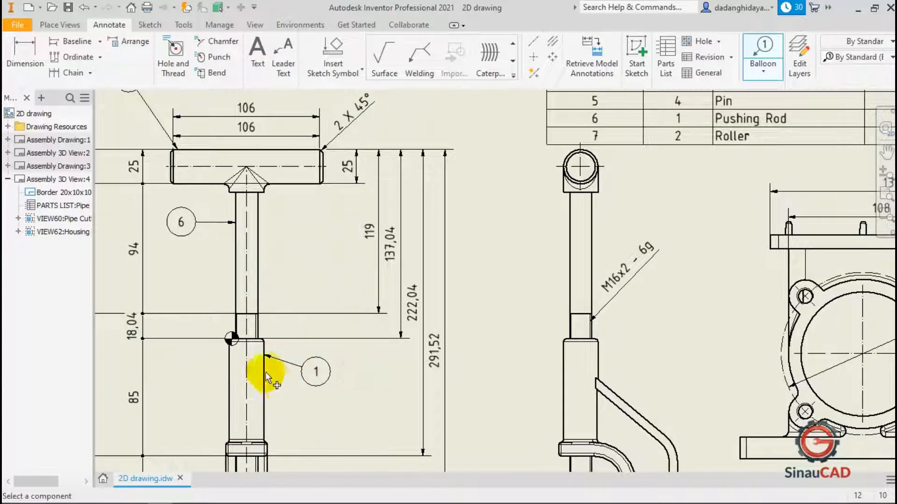
# Delete the three manually placed balloons from the front view.
pyautogui.scroll(3, 351, 341)
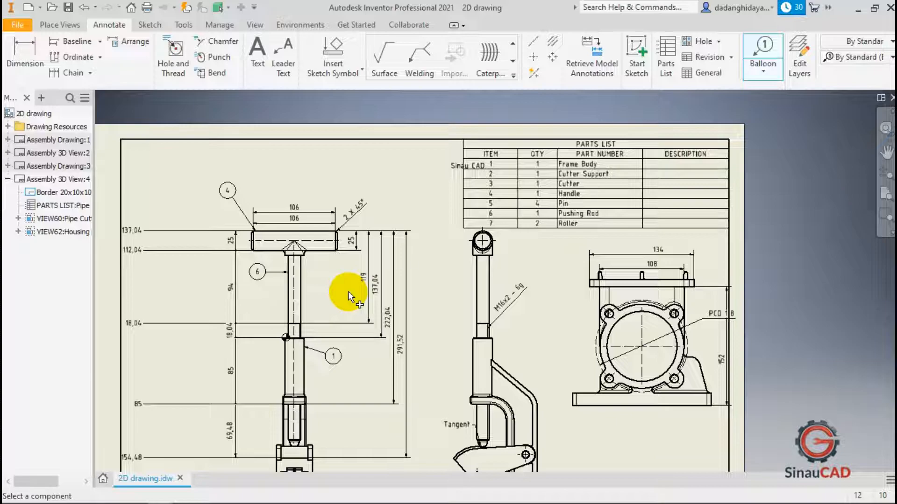
pyautogui.click(764, 71)
pyautogui.click(779, 117)
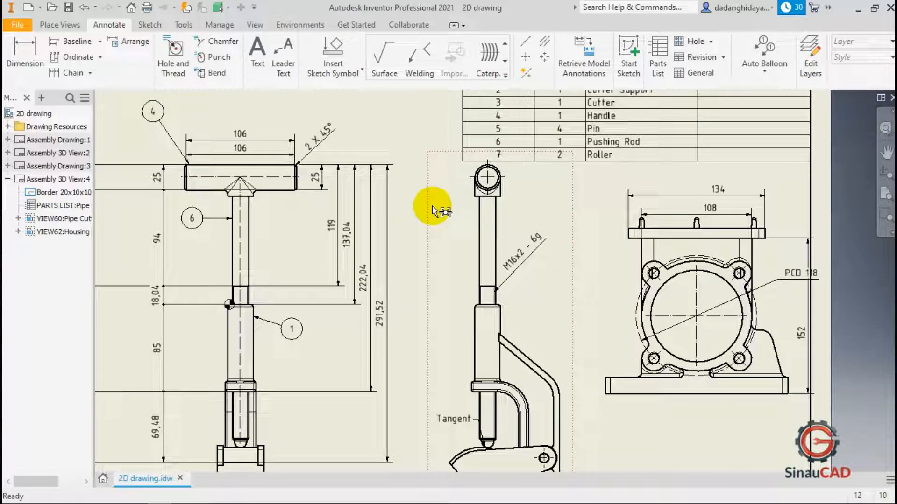
pyautogui.click(299, 326)
pyautogui.press('Delete')
pyautogui.click(195, 219)
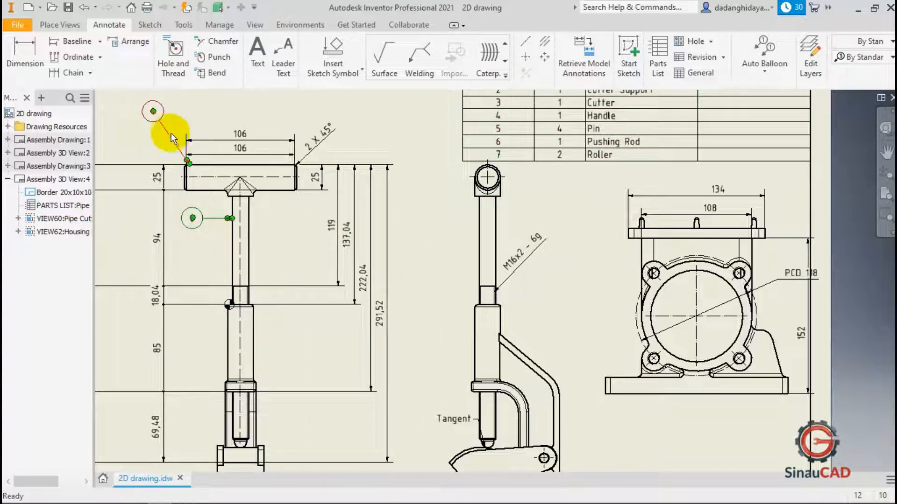
pyautogui.keyDown('ctrl'); pyautogui.click(154, 111); pyautogui.keyUp('ctrl')
pyautogui.press('Delete')
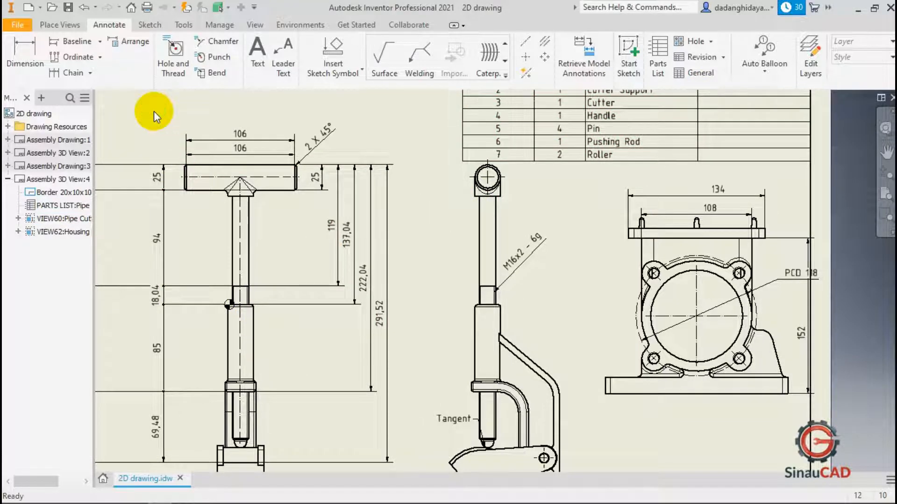
# Start Auto Balloon on the side view and select its components for ballooning.
pyautogui.click(762, 46)
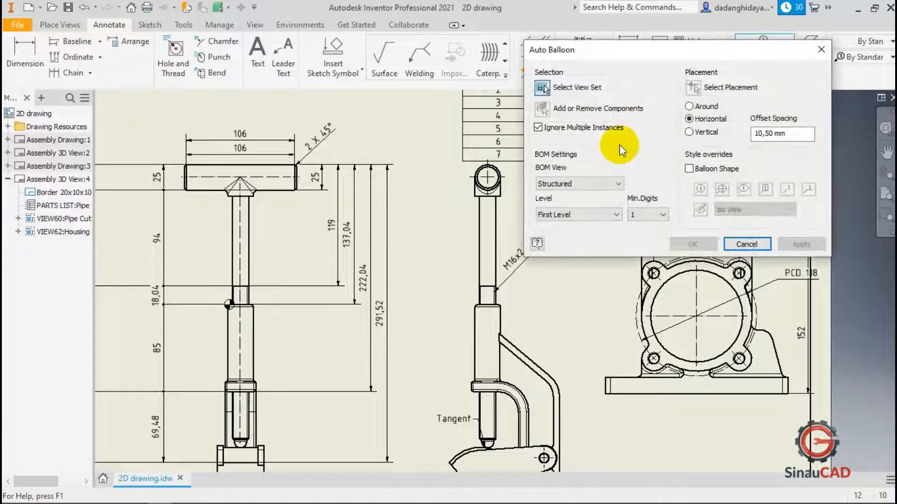
pyautogui.click(510, 241)
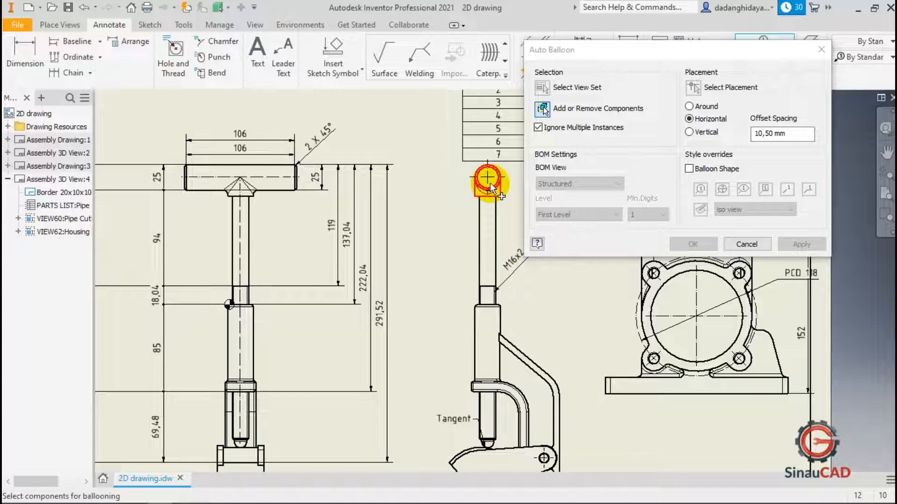
pyautogui.scroll(5, 491, 187)
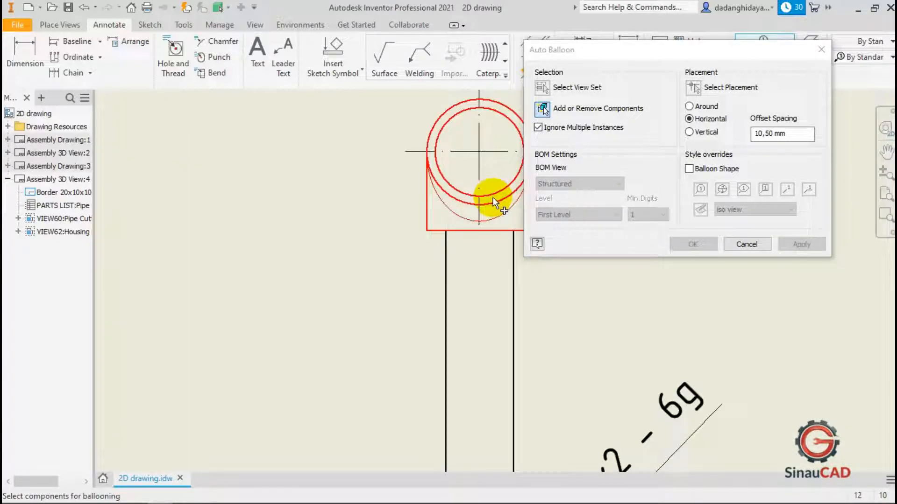
pyautogui.click(493, 196)
pyautogui.scroll(-5, 483, 182)
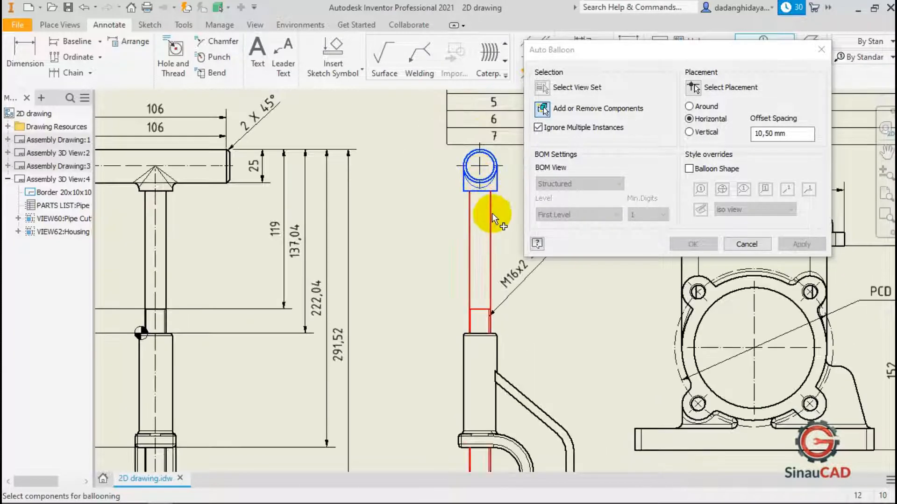
pyautogui.scroll(-3, 477, 239)
pyautogui.click(486, 314)
pyautogui.scroll(-3, 469, 275)
pyautogui.scroll(4, 488, 374)
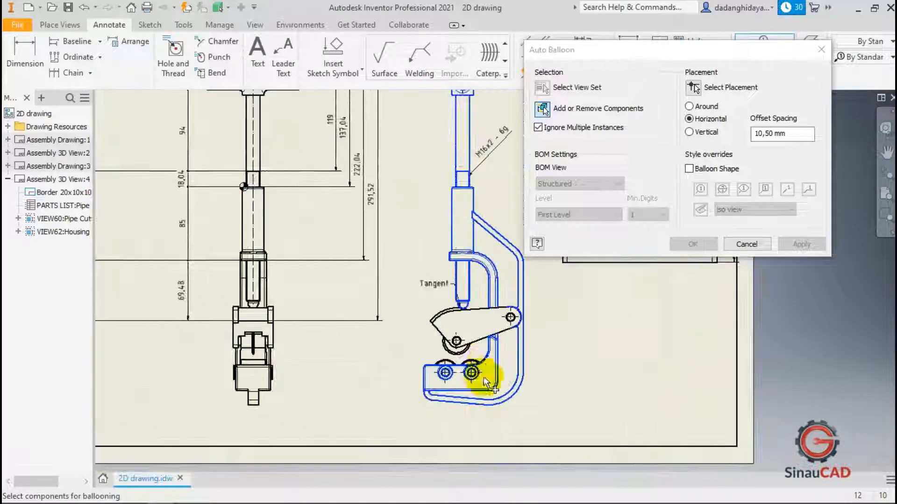
pyautogui.click(494, 343)
pyautogui.scroll(3, 467, 367)
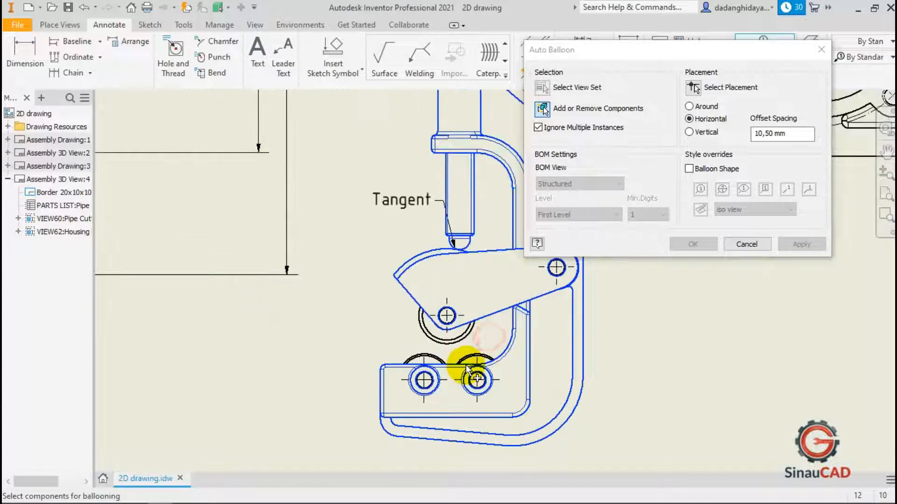
pyautogui.click(442, 362)
pyautogui.scroll(-4, 512, 289)
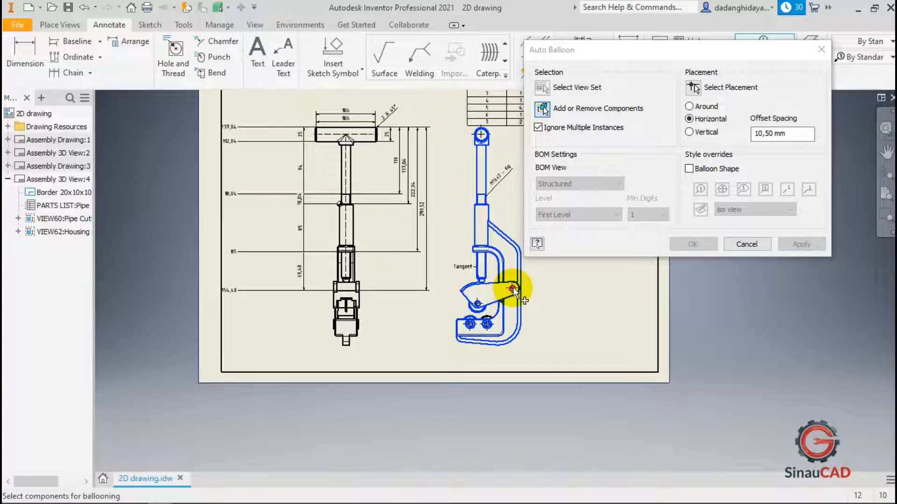
pyautogui.click(513, 289)
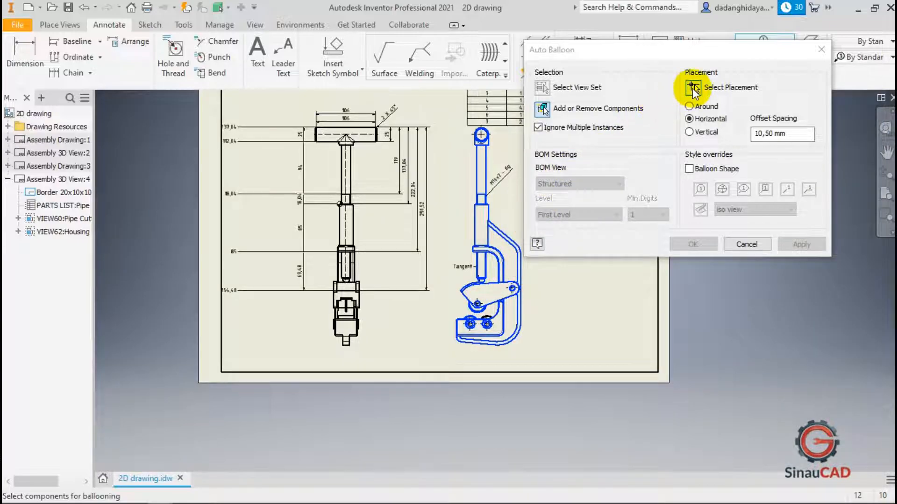
# Place the auto balloons in a vertical column left of the side view with 5 offset spacing.
pyautogui.click(694, 89)
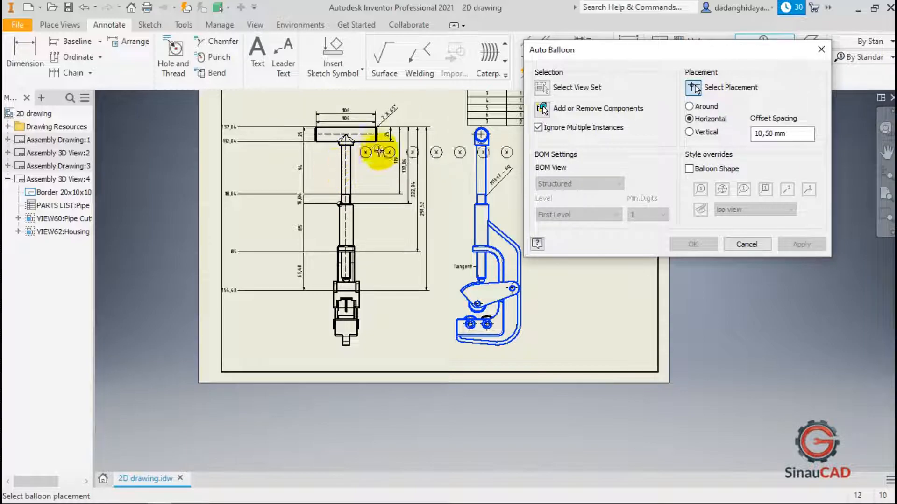
pyautogui.click(689, 133)
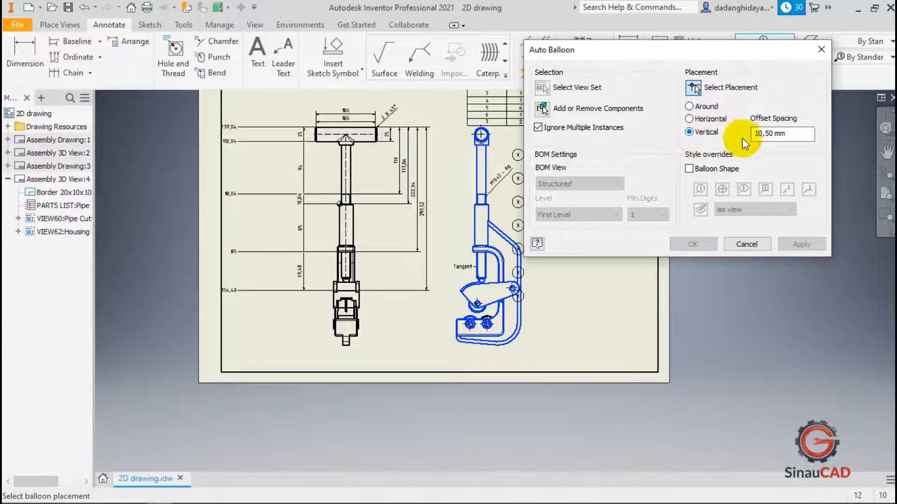
pyautogui.click(799, 136)
pyautogui.moveTo(799, 136); pyautogui.dragTo(734, 134)
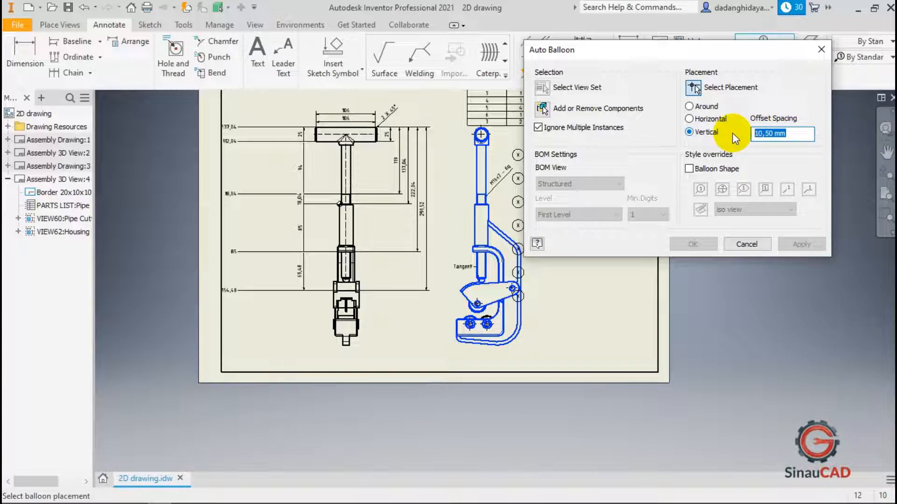
pyautogui.write('5')
pyautogui.scroll(-3, 447, 151)
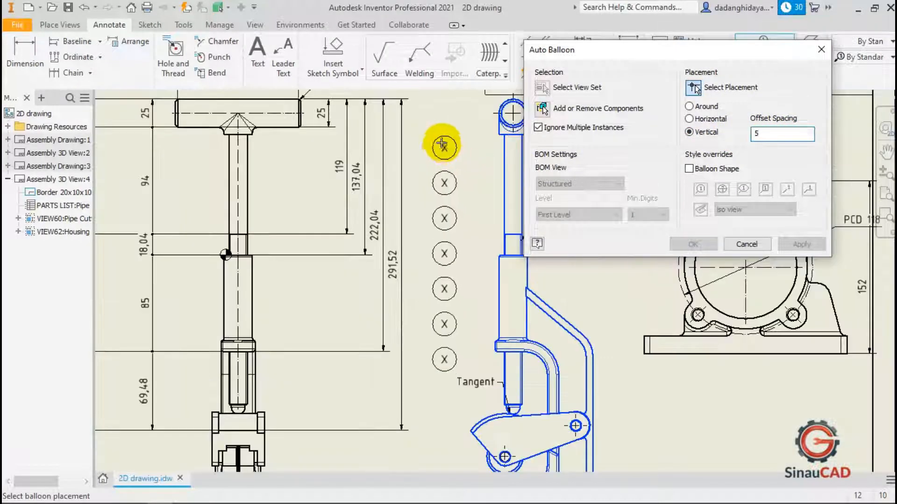
pyautogui.click(432, 123)
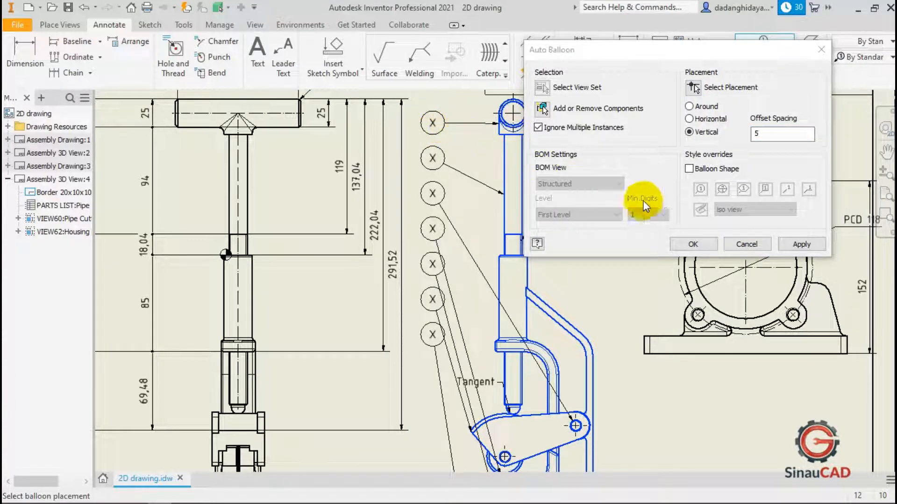
pyautogui.click(693, 244)
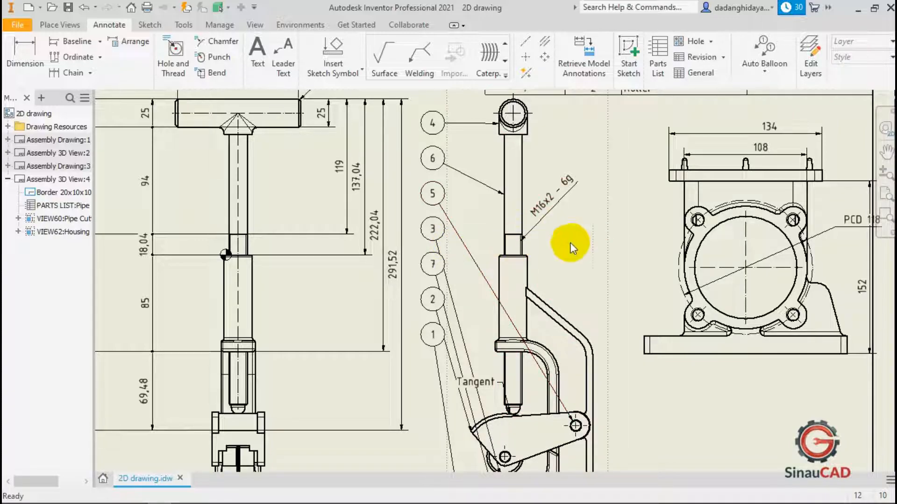
pyautogui.click(762, 74)
pyautogui.click(771, 91)
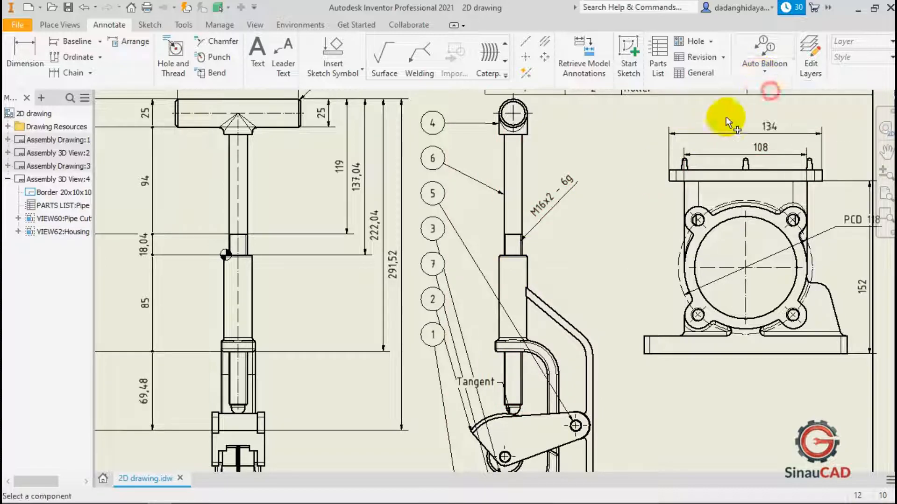
pyautogui.scroll(-5, 553, 235)
pyautogui.scroll(3, 552, 196)
pyautogui.press('Escape')
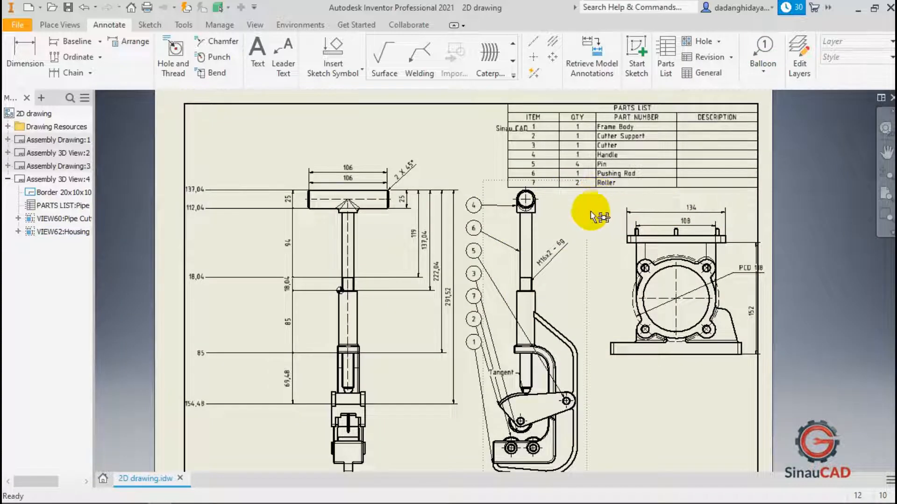